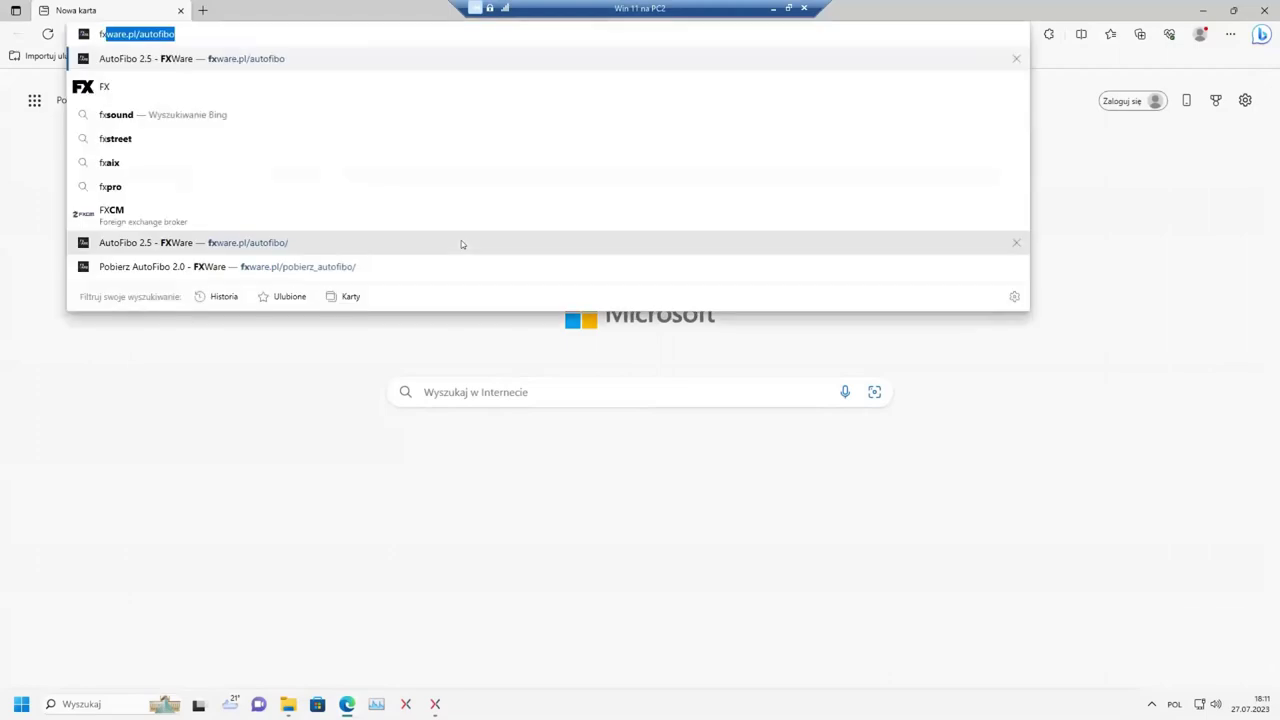
Step: Load the fxware.pl/autofibo AutoFibo 2.5 page from the Edge address bar suggestion
left_click(461, 243)
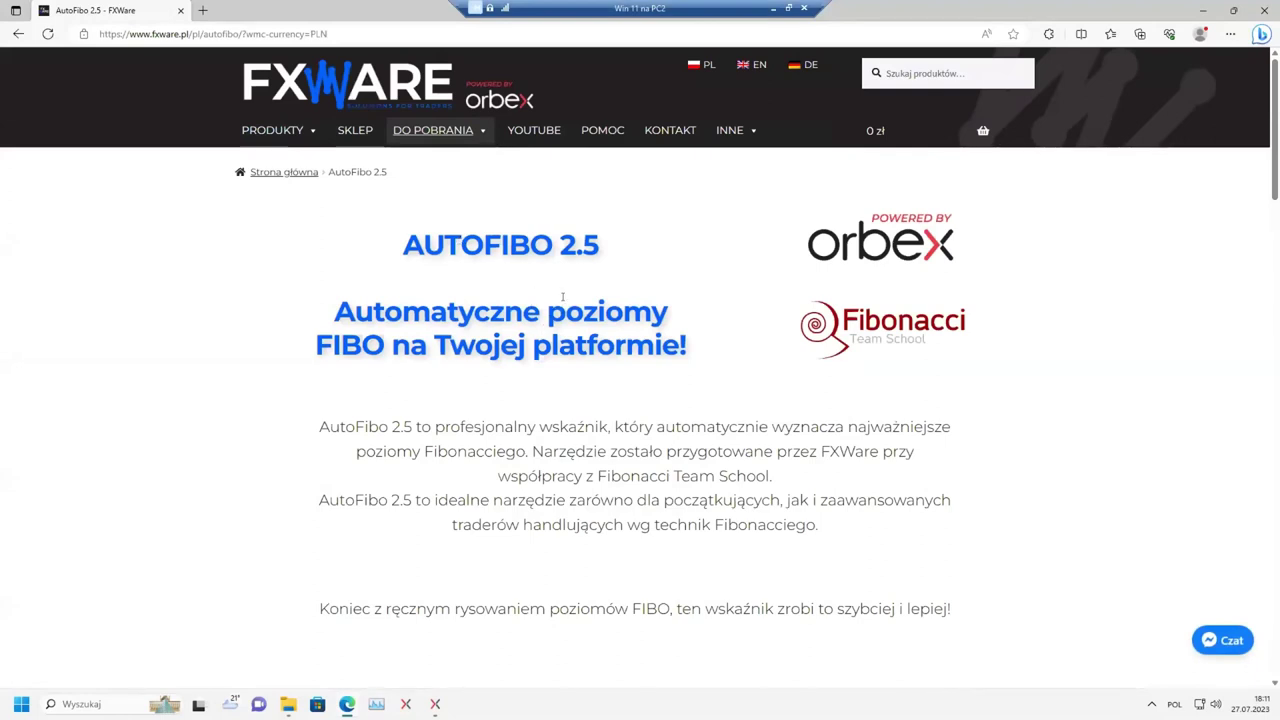
Step: Scroll the AutoFibo 2.5 page past its feature sections down to the POBIERZ TERAZ button
scroll(560, 289, "down", 2)
scroll(541, 290, "down", 7)
scroll(986, 415, "down", 2)
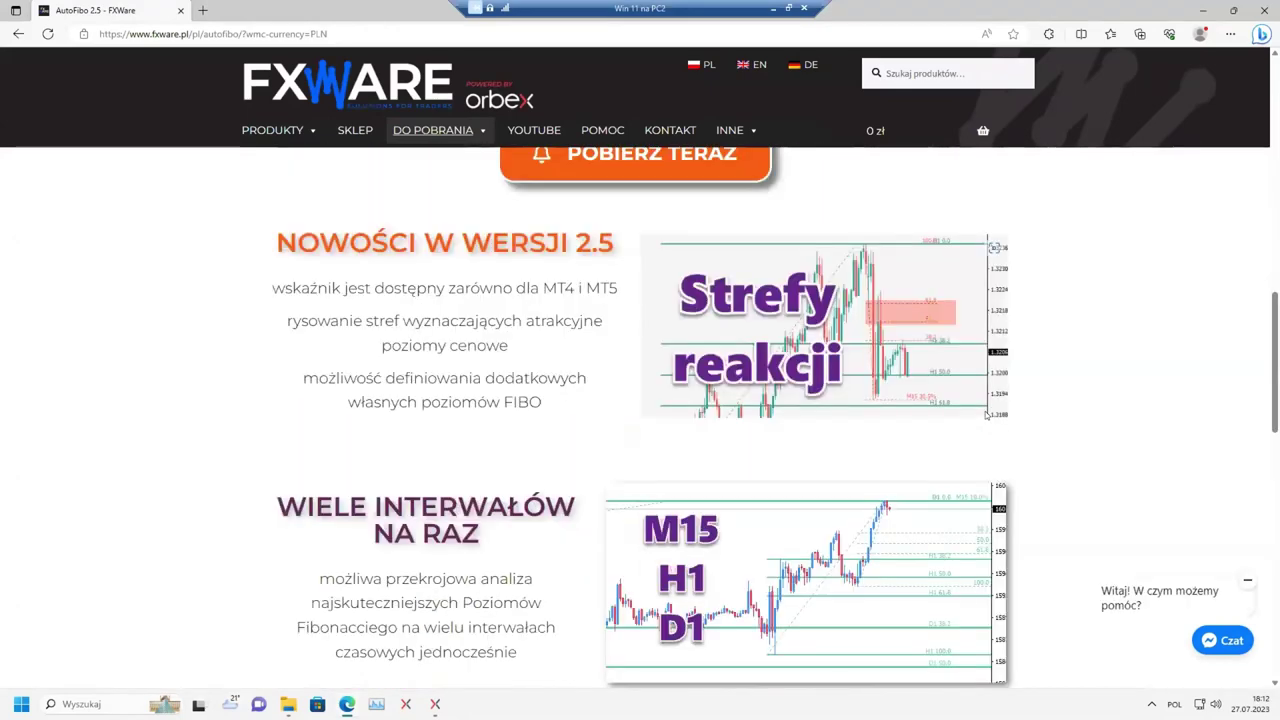
scroll(1036, 375, "down", 4)
scroll(1033, 379, "down", 5)
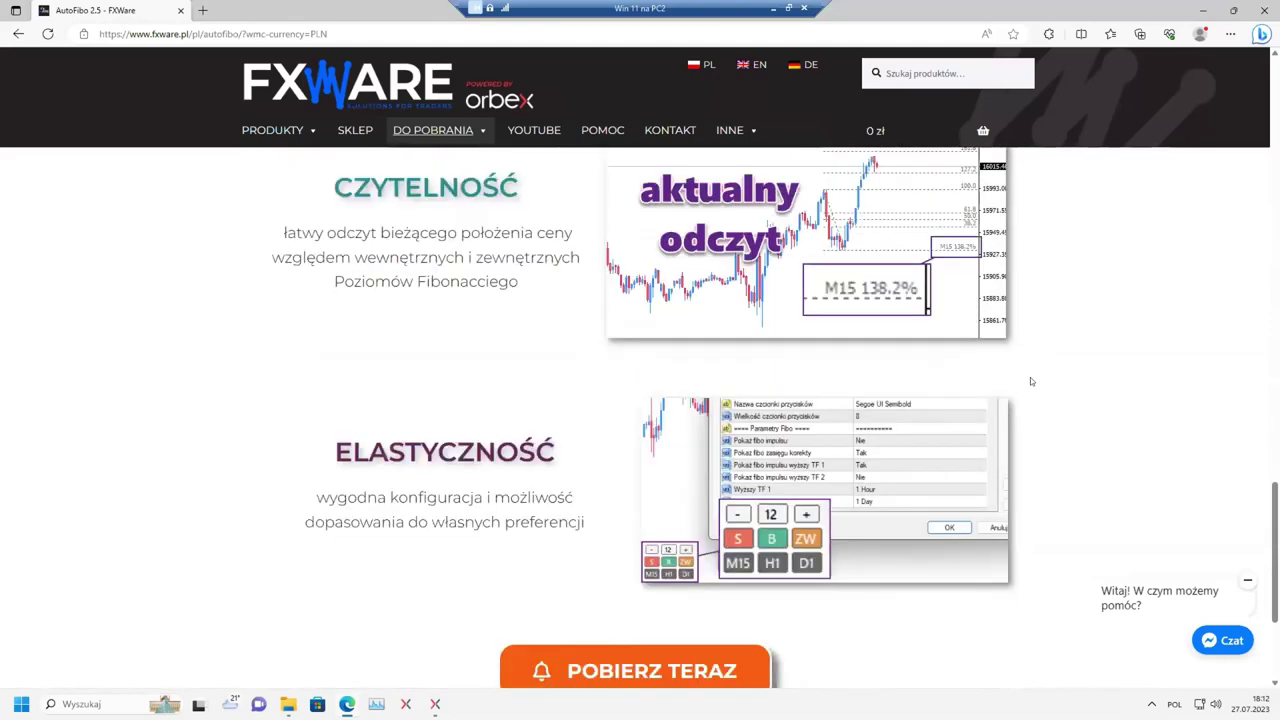
scroll(1031, 381, "down", 1)
Step: Send the POBIERZ TERAZ form with autofilled contact details and both consents ticked, then open a new tab
left_click(640, 576)
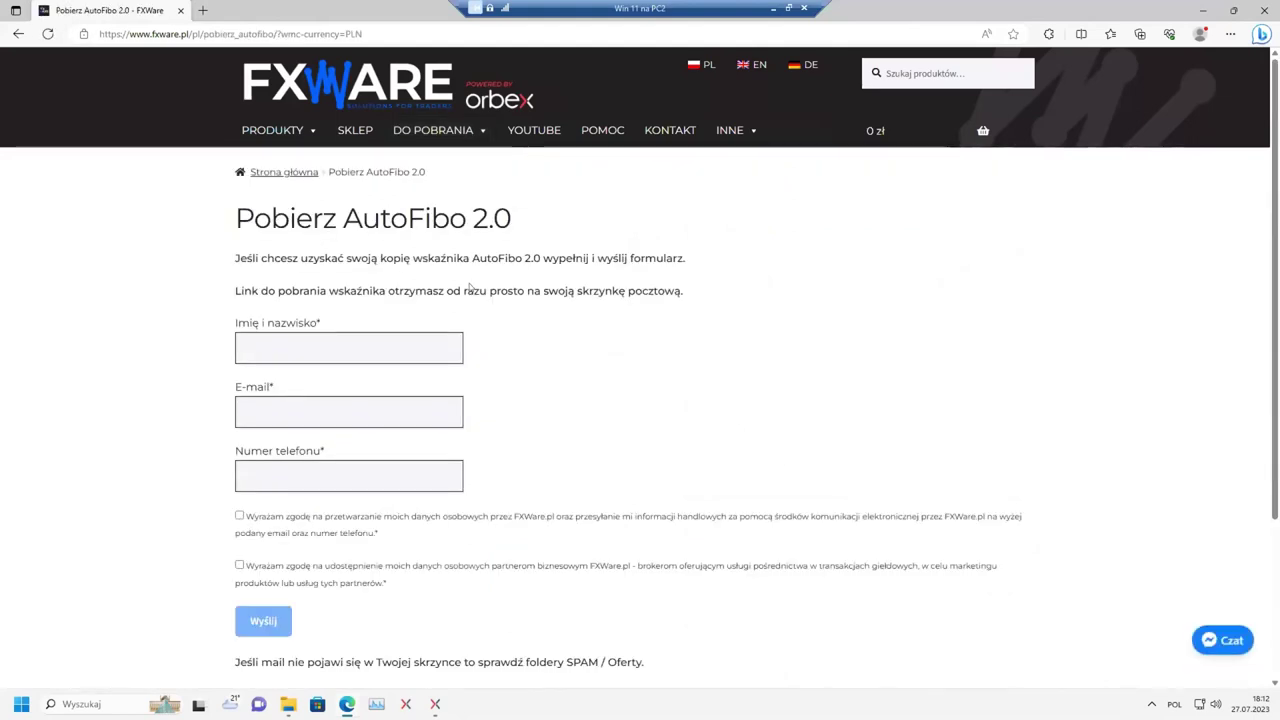
left_click(413, 349)
left_click(320, 520)
left_click(239, 516)
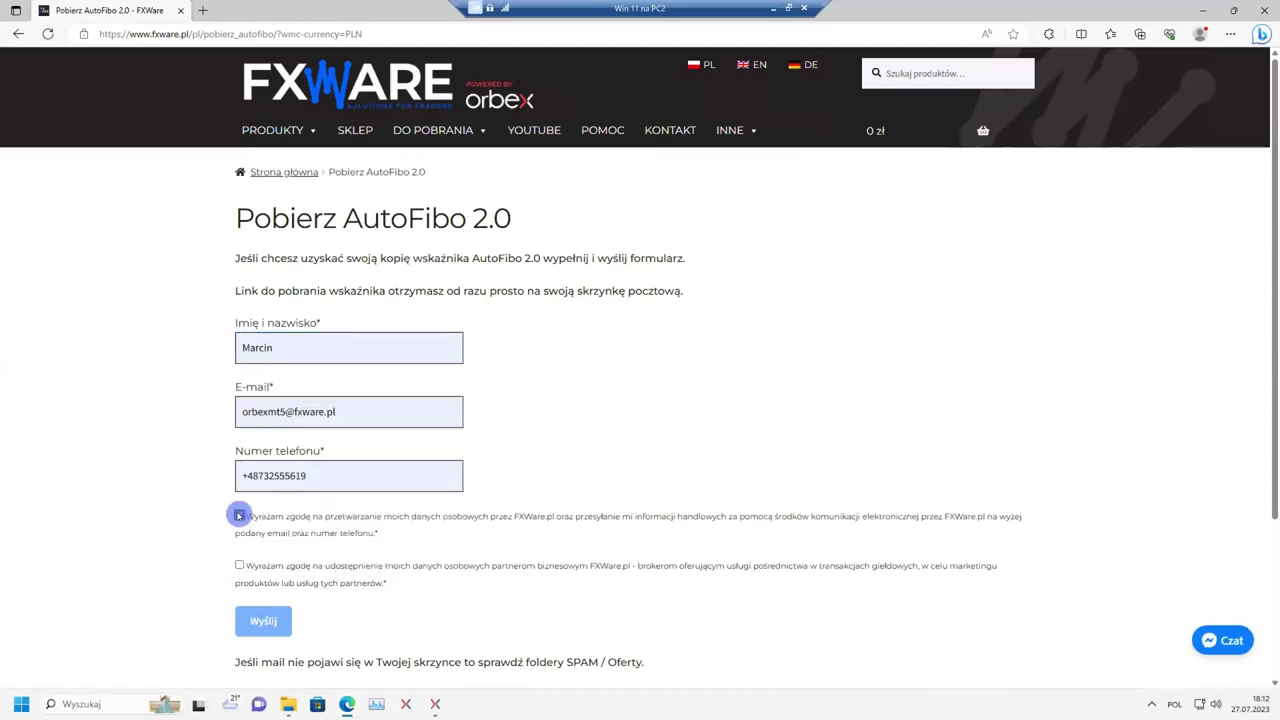
left_click(239, 565)
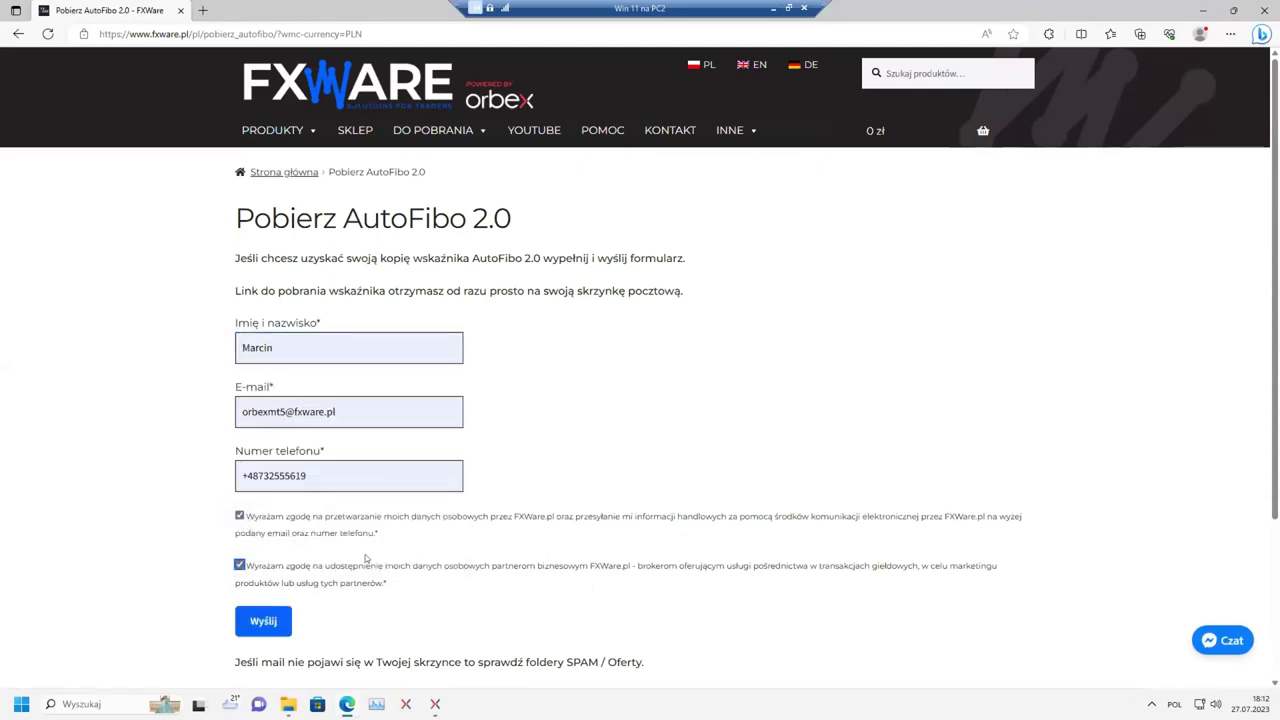
left_click(263, 621)
scroll(621, 568, "down", 1)
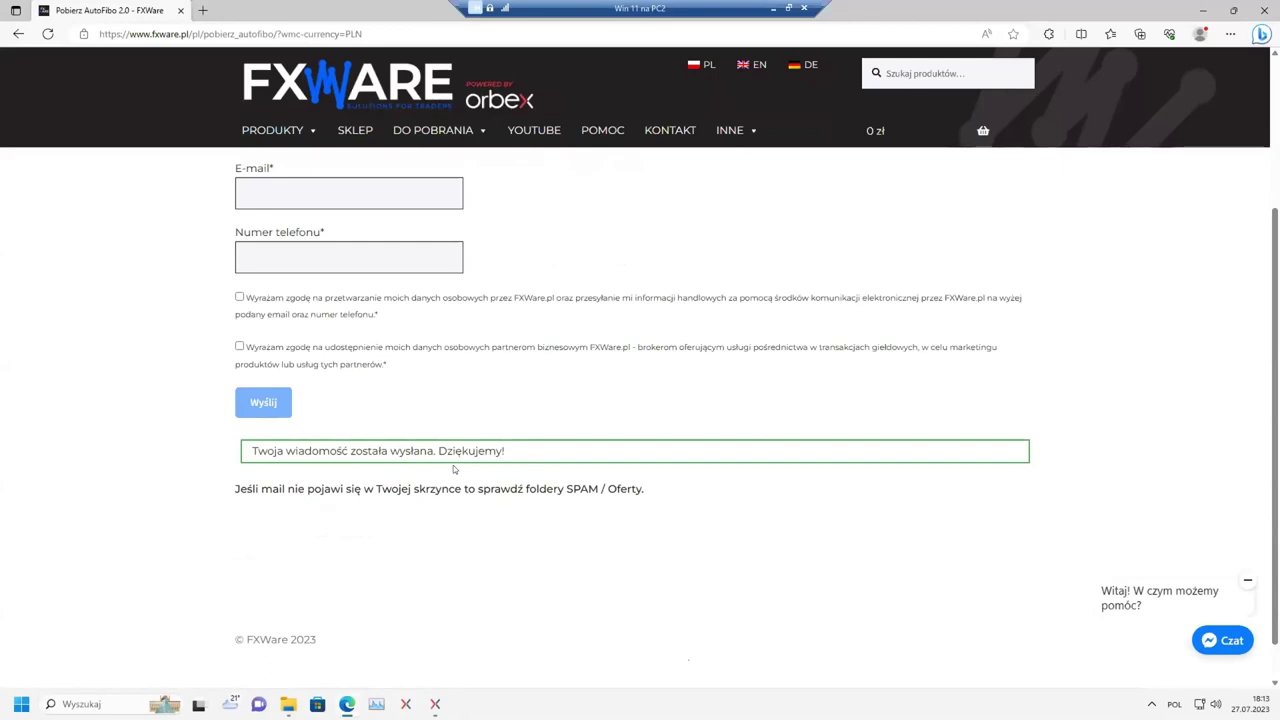
key("ctrl+t")
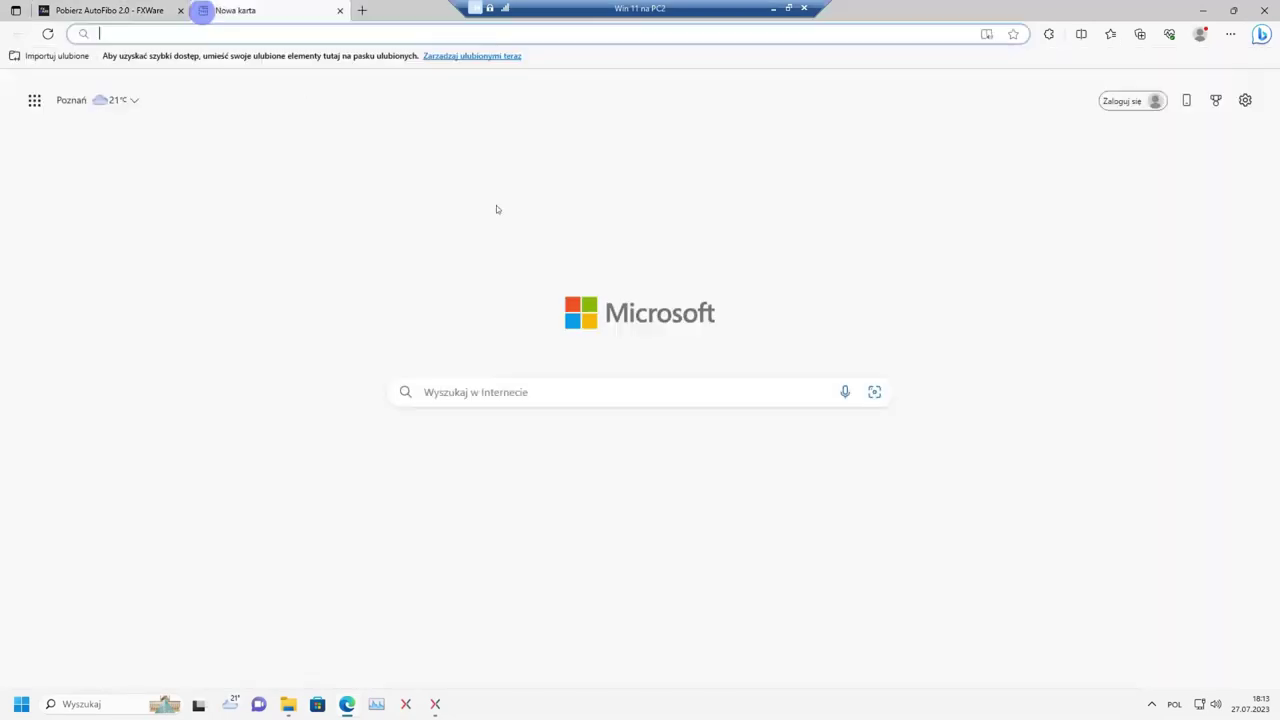
Step: Download Orbex_AutoFibo_2.5_PL via the FXWare email's Wersja MT5 link in Gmail and show it in Downloads
type("gm")
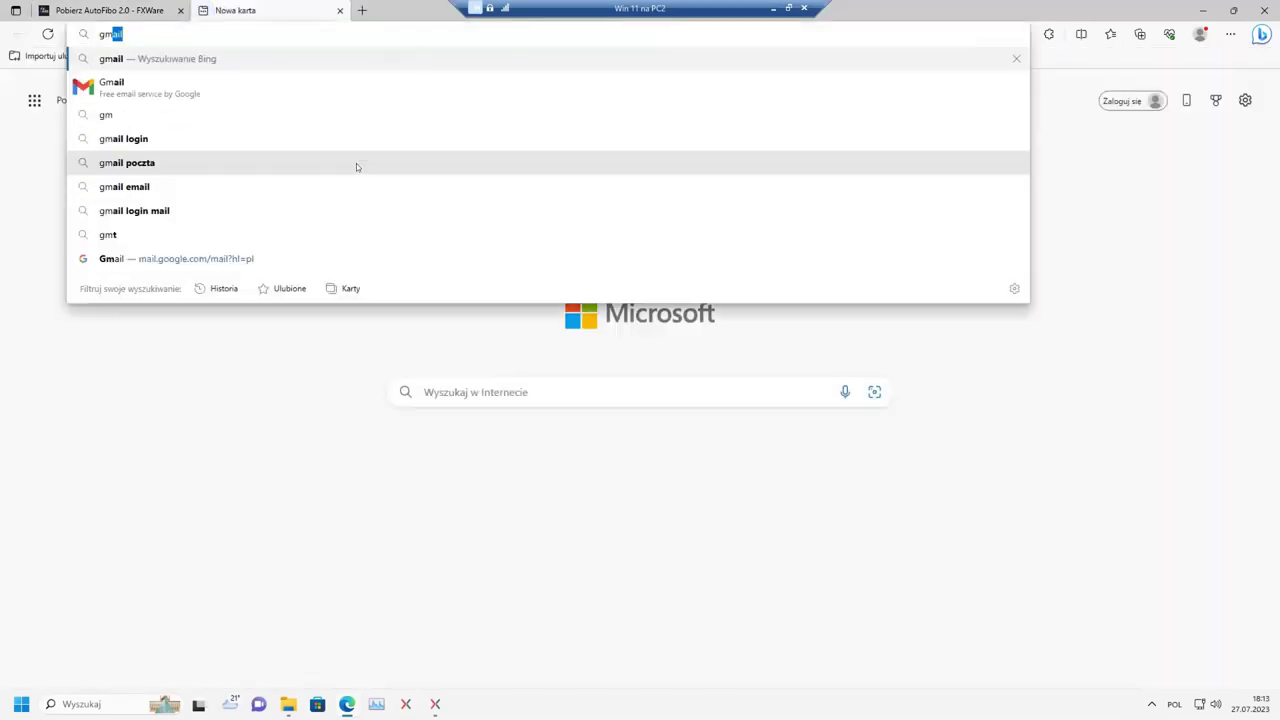
key("Return")
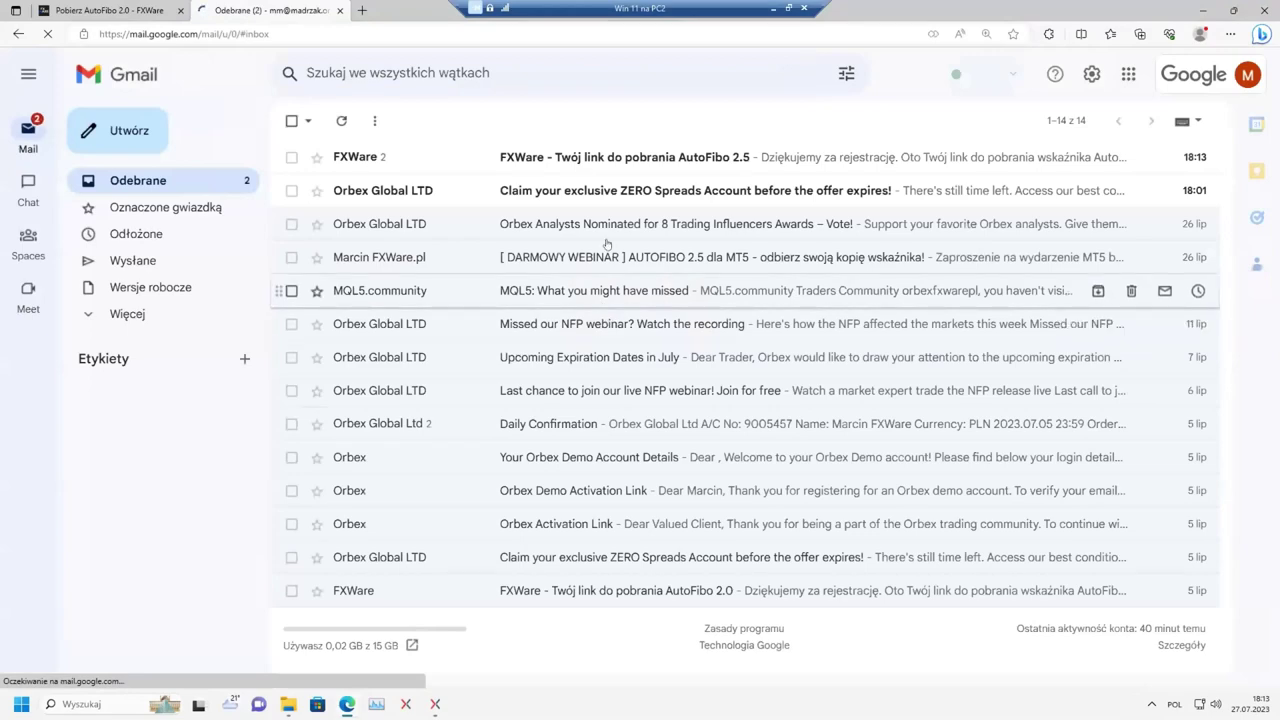
left_click(565, 157)
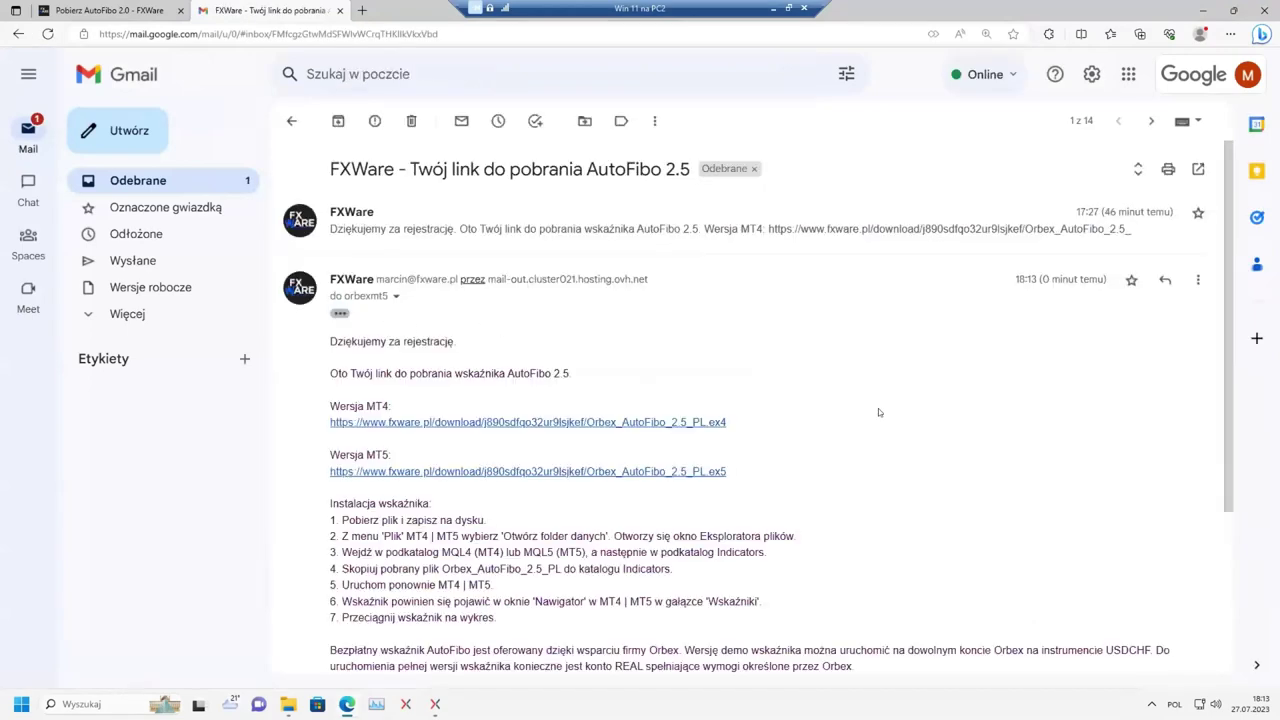
scroll(878, 412, "down", 1)
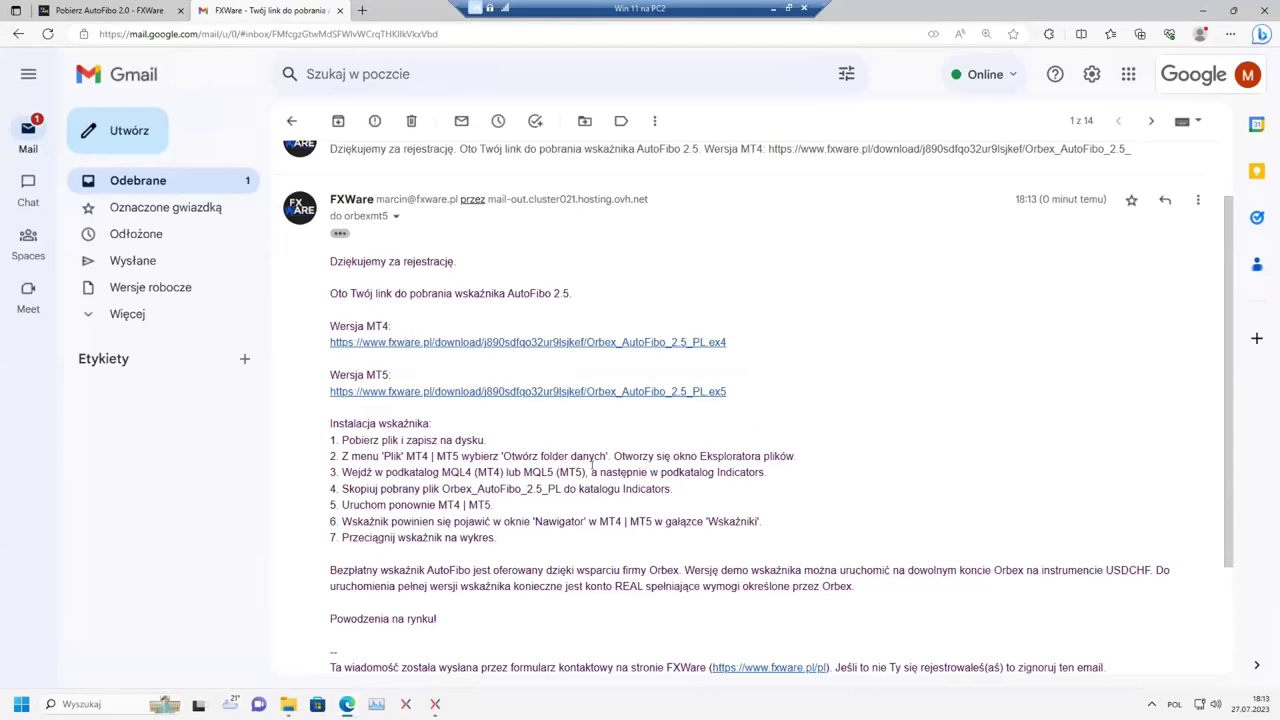
left_click(556, 391)
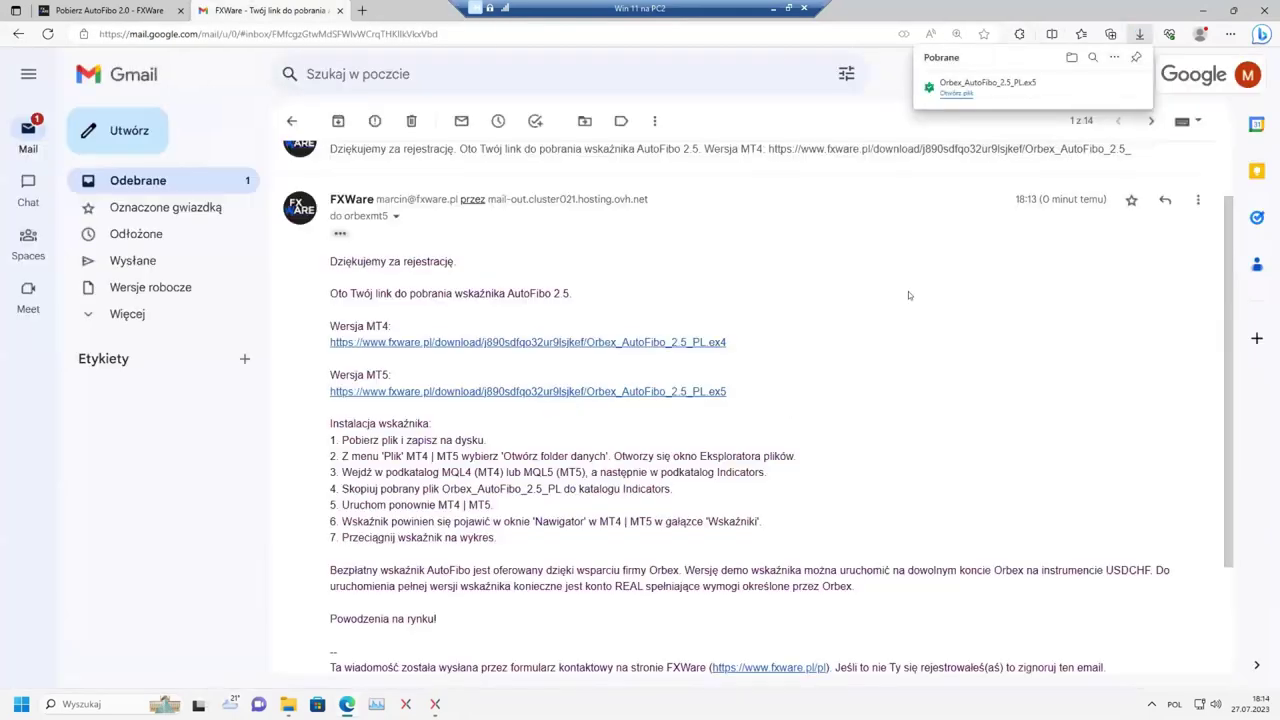
left_click(1071, 57)
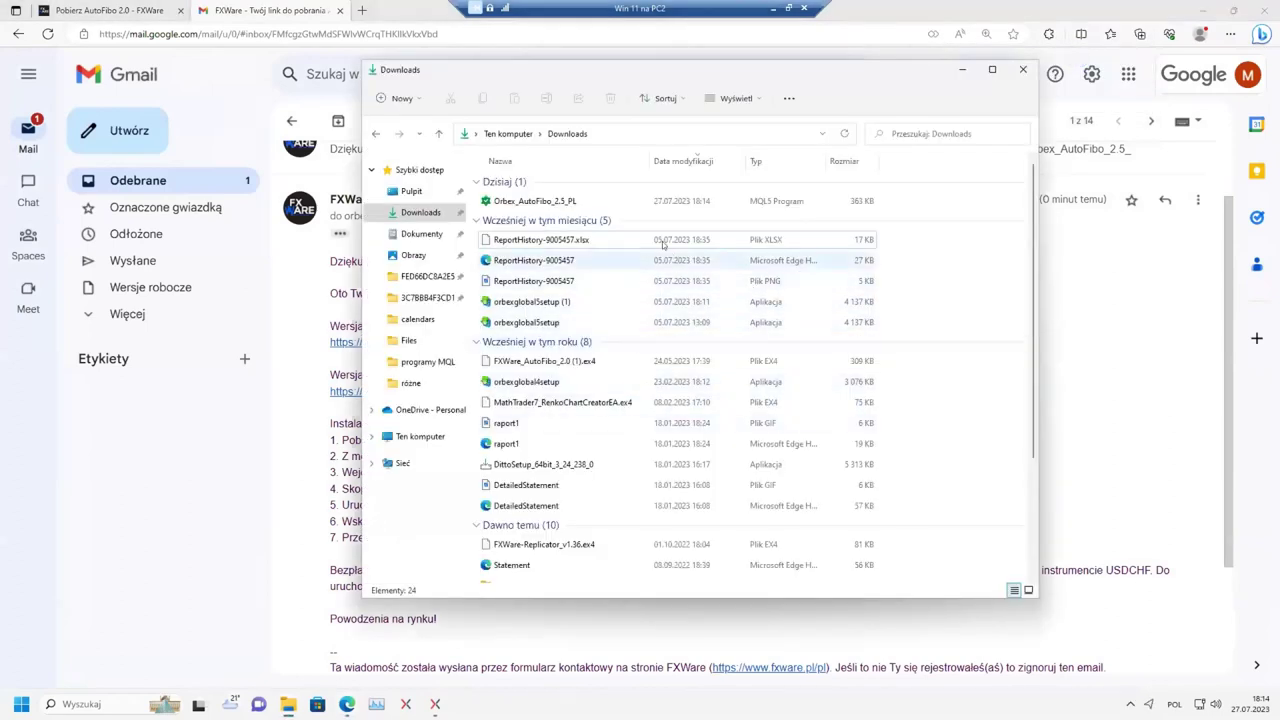
Step: Copy Orbex_AutoFibo_2.5_PL from the Downloads folder via its context menu
right_click(560, 201)
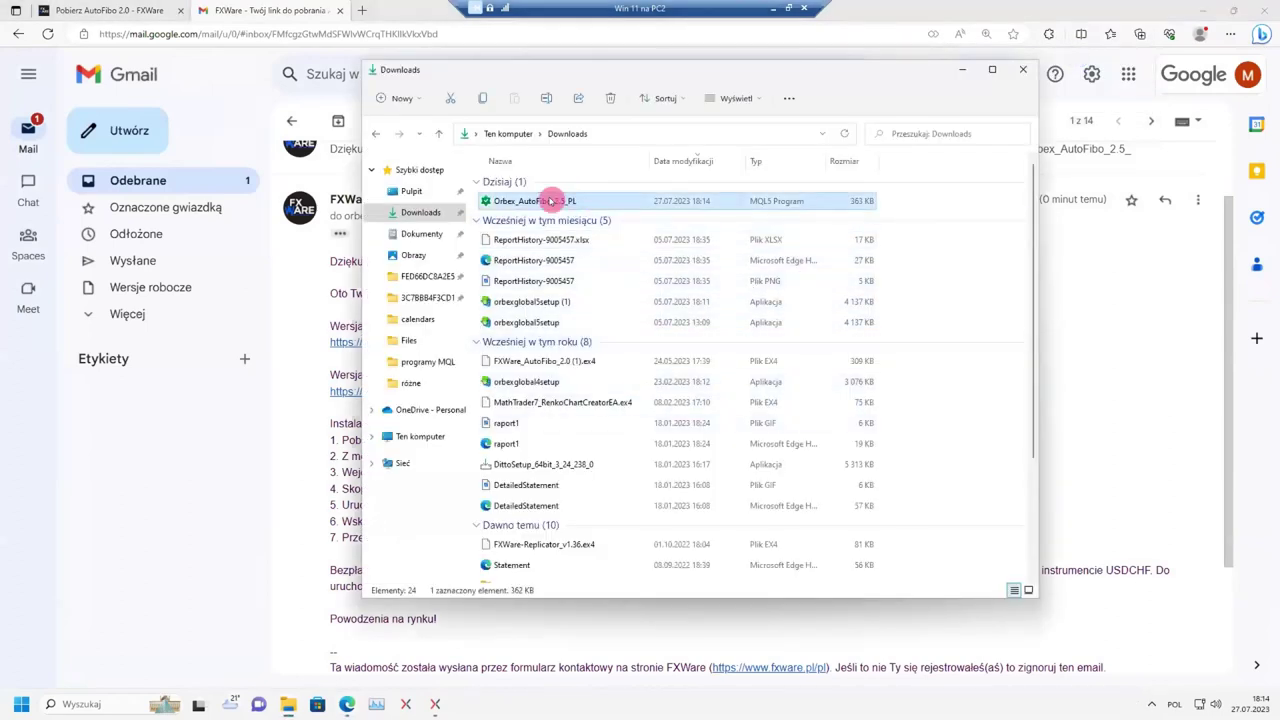
left_click(597, 216)
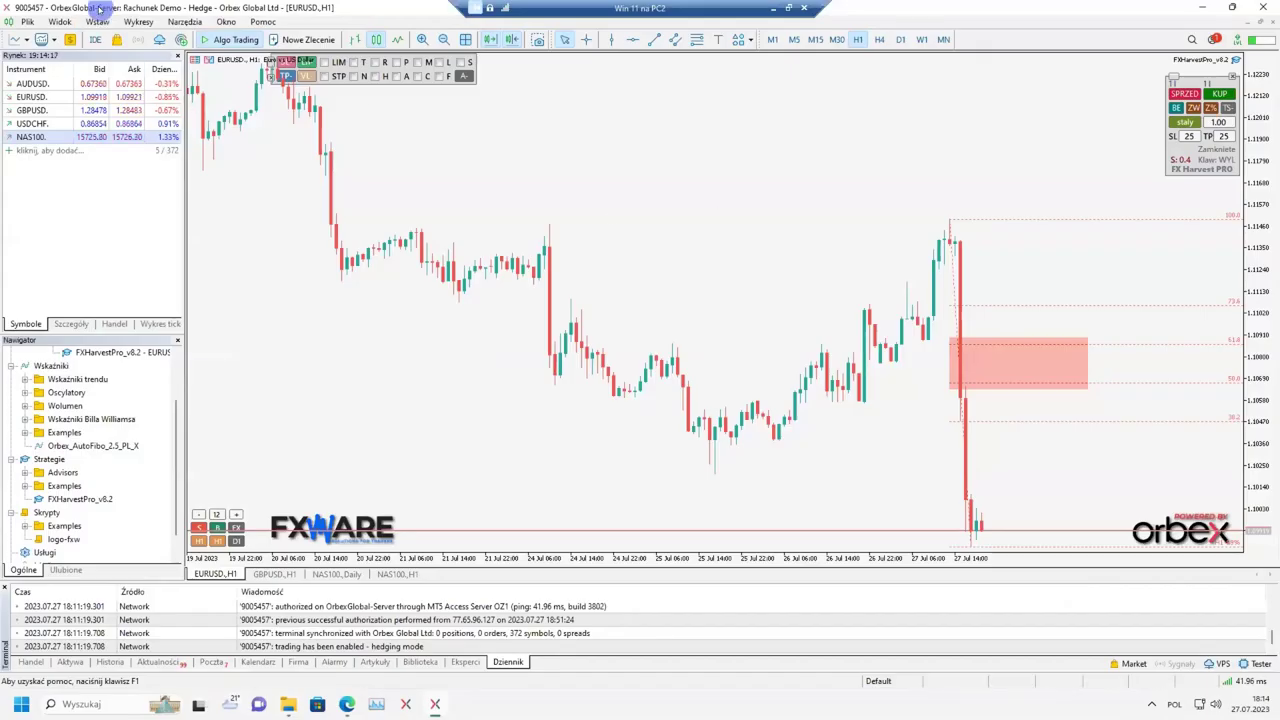
Step: Open the data folder via Plik > Otwórz Folder Danych and go into MQL5\Indicators
left_click(28, 20)
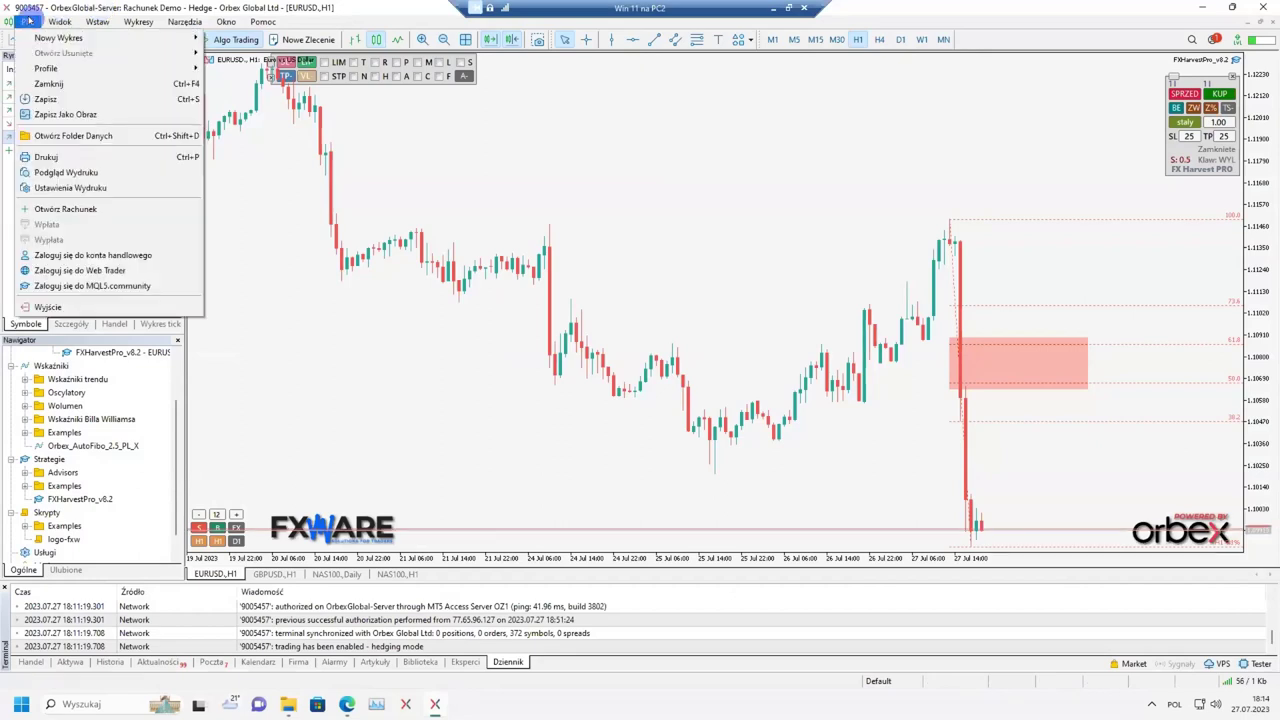
left_click(66, 135)
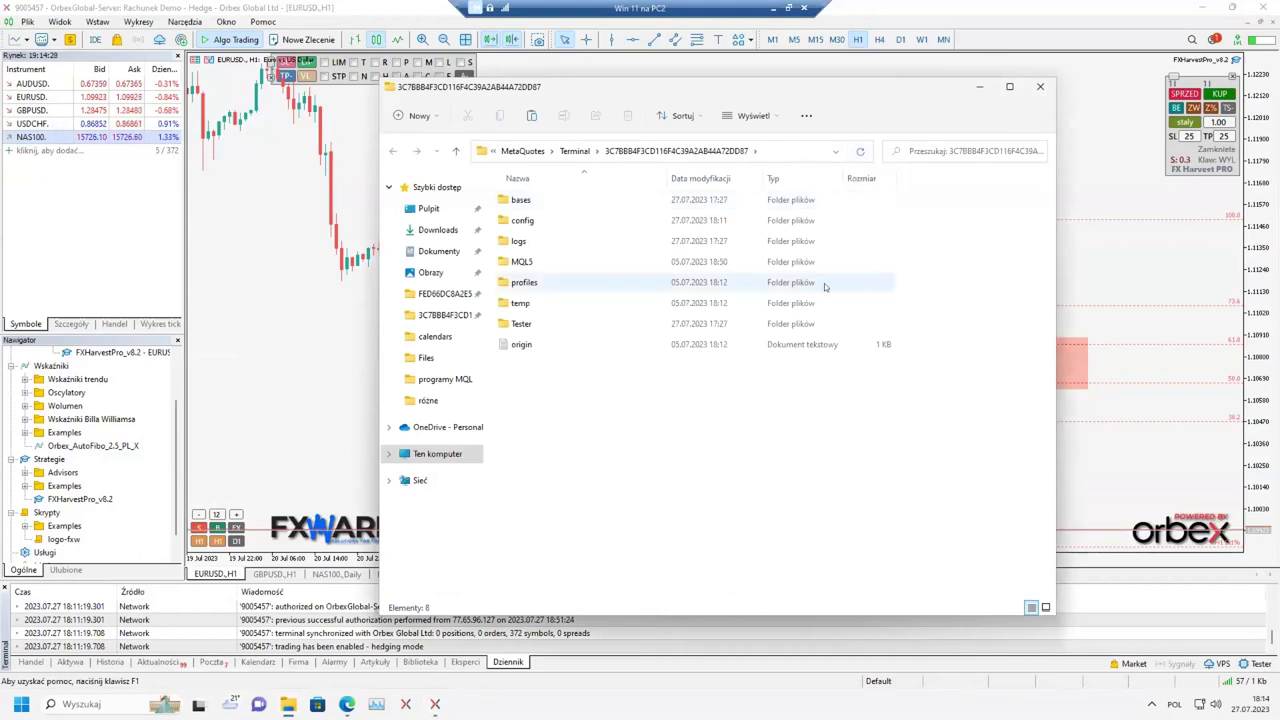
double_click(514, 262)
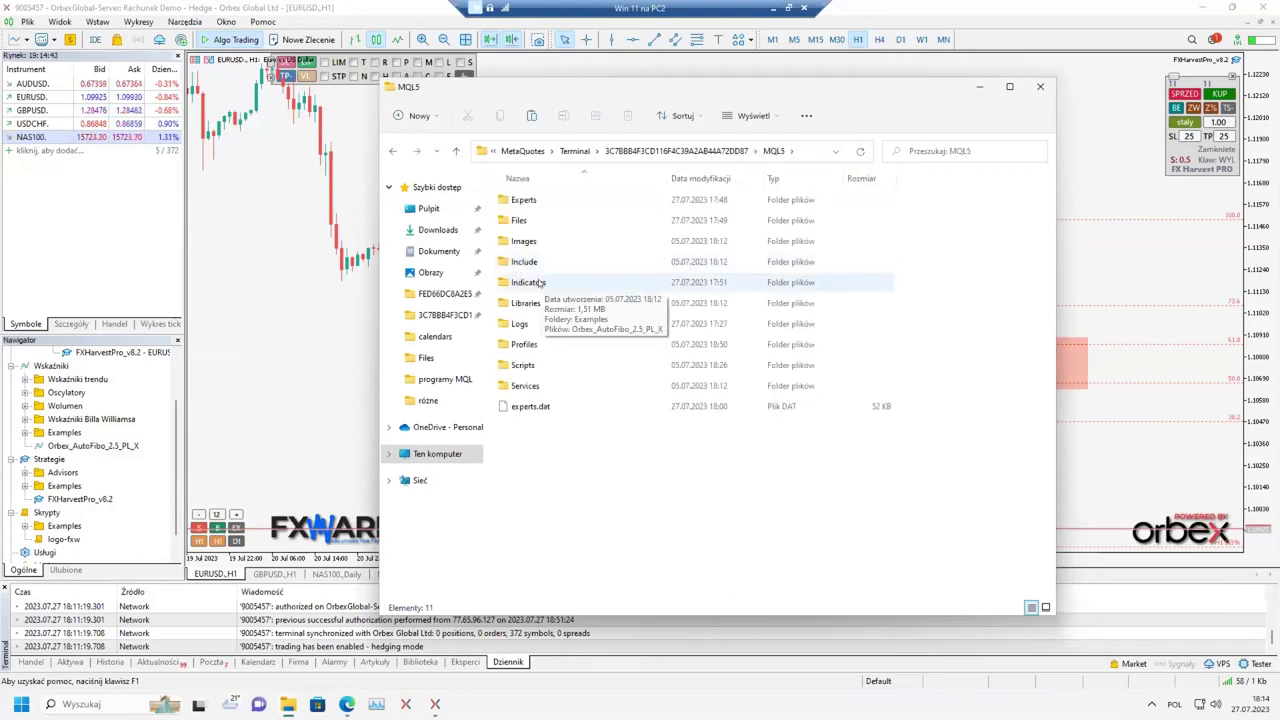
double_click(540, 283)
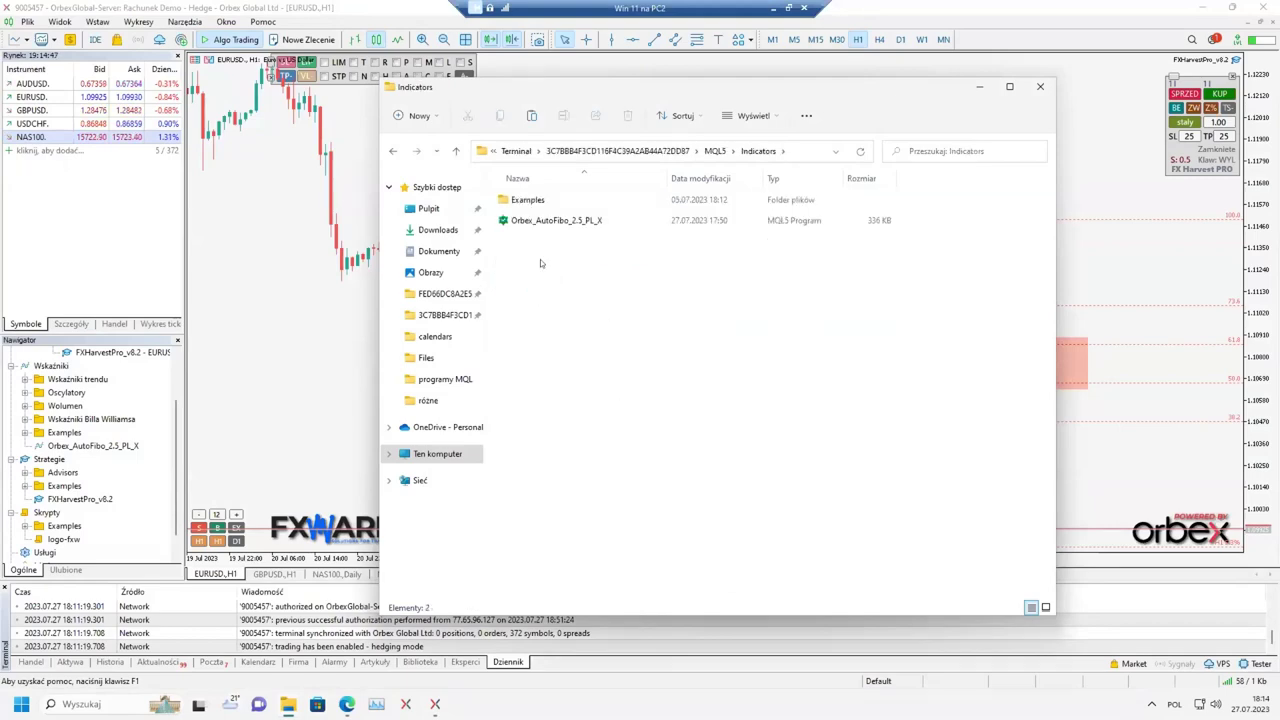
Step: Copy Orbex_AutoFibo_2.5_PL from Downloads and paste it into the MQL5 Indicators folder
mouse_move(288, 704)
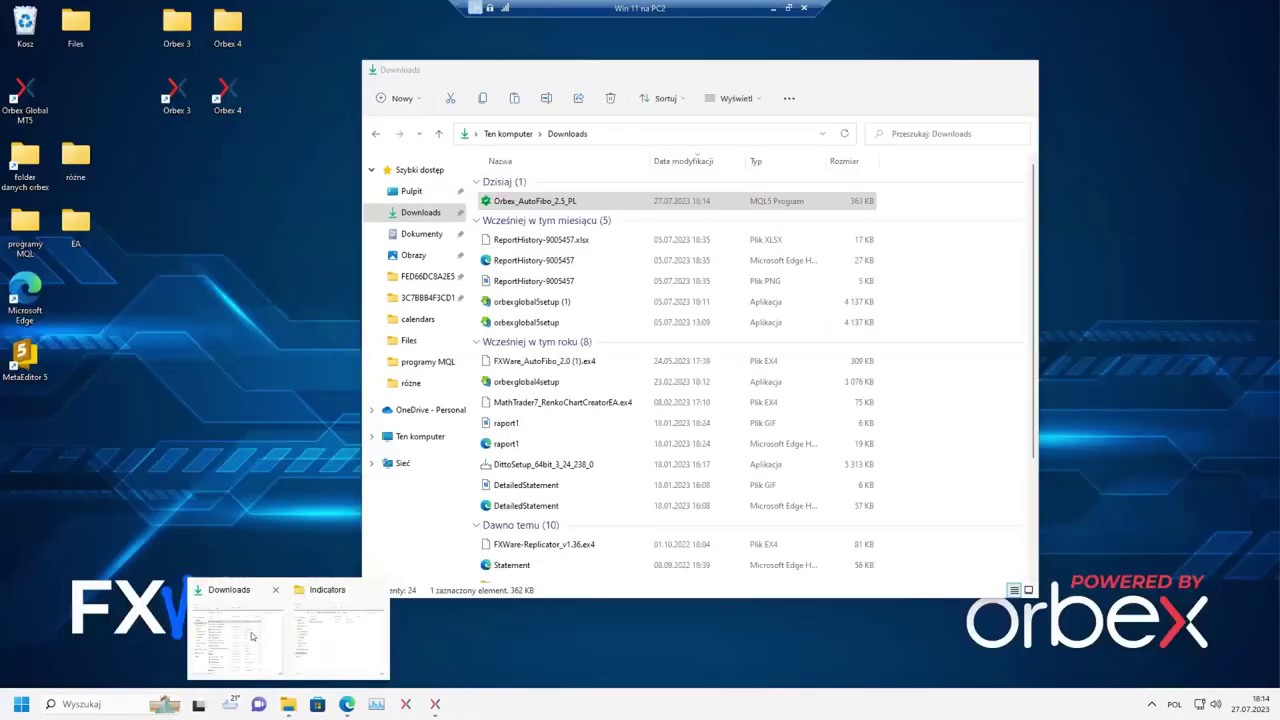
left_click(253, 636)
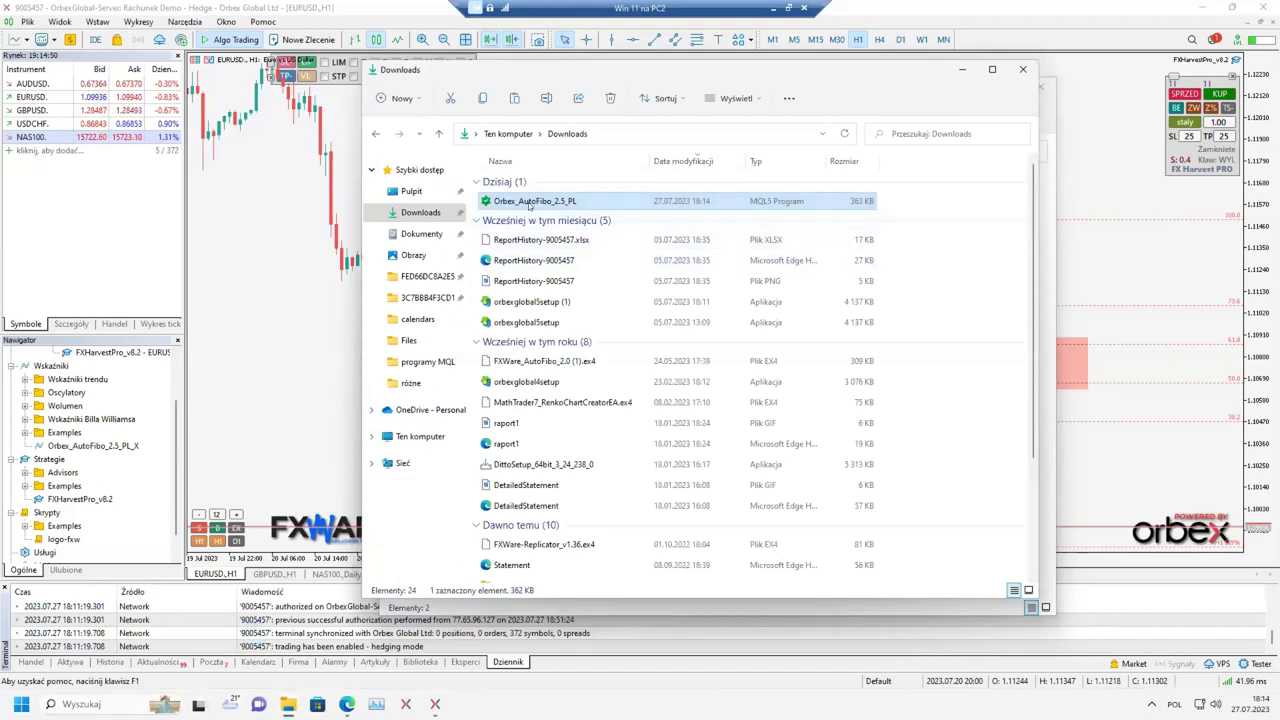
right_click(530, 201)
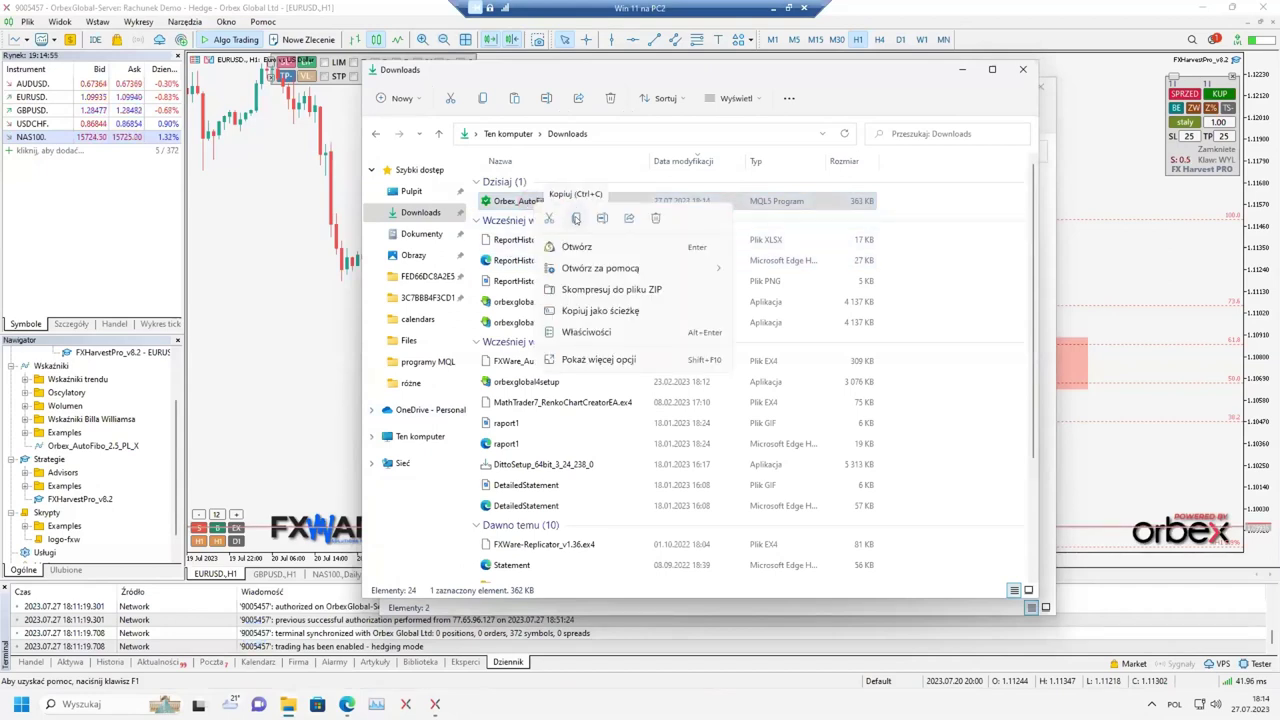
left_click(576, 218)
left_click_drag(870, 69, 620, 98)
left_click(823, 263)
right_click(625, 252)
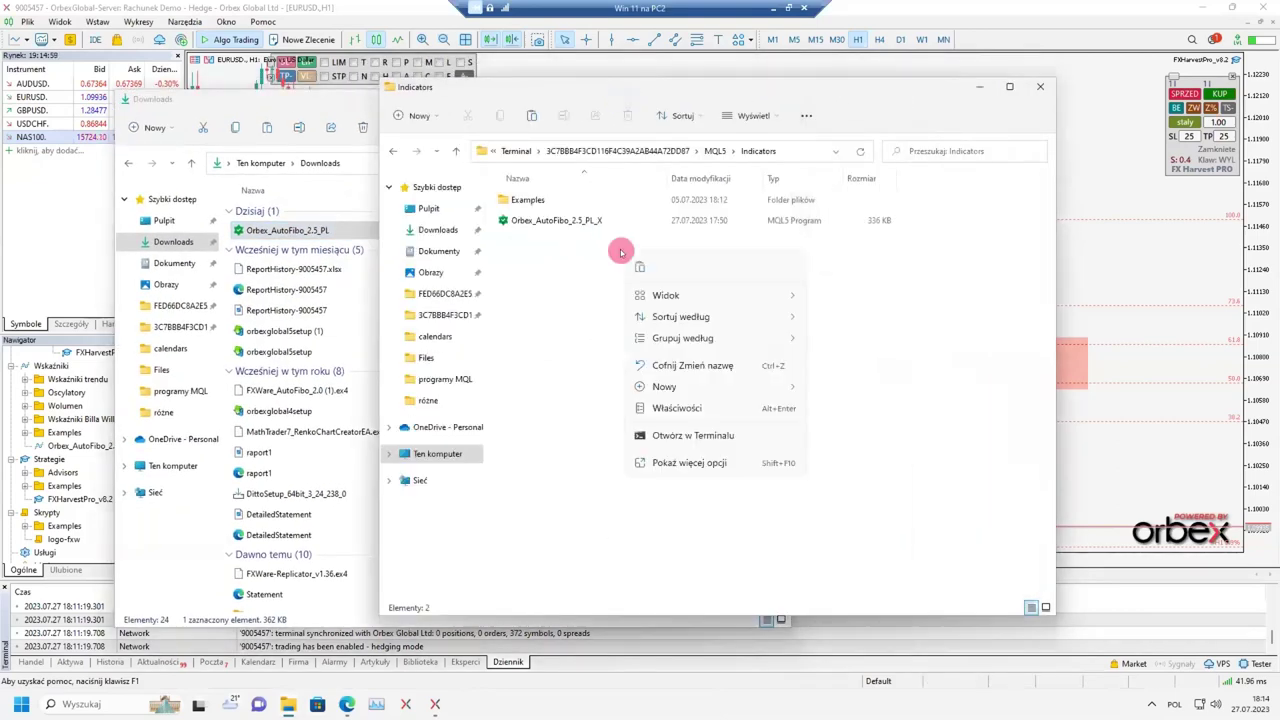
left_click(640, 266)
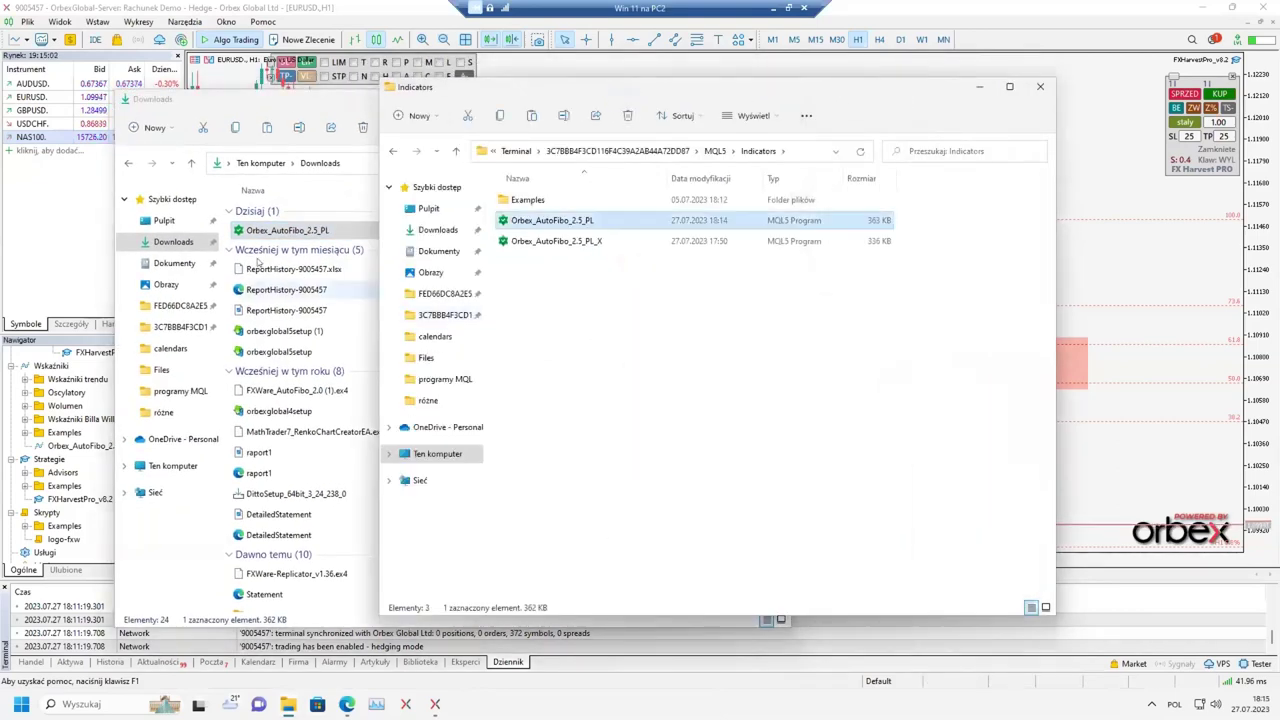
Step: Close the Downloads and Indicators Explorer windows
left_click_drag(288, 100, 234, 94)
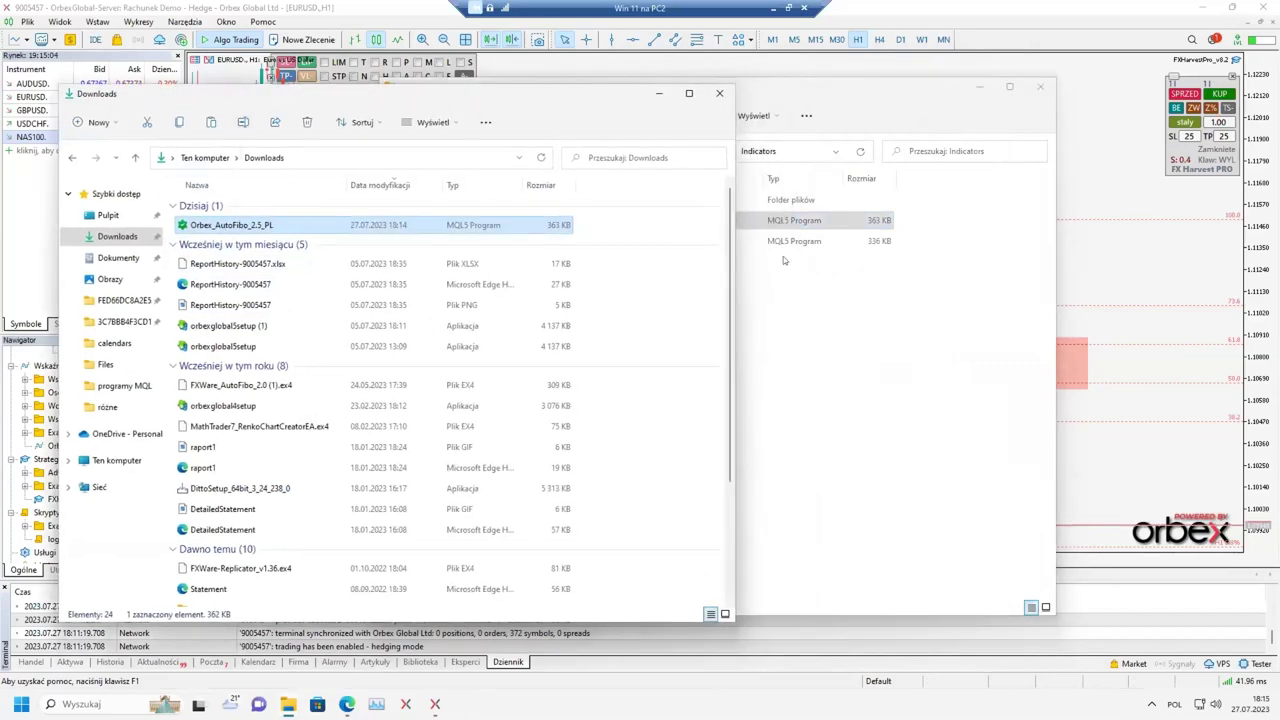
left_click(719, 93)
left_click(1038, 90)
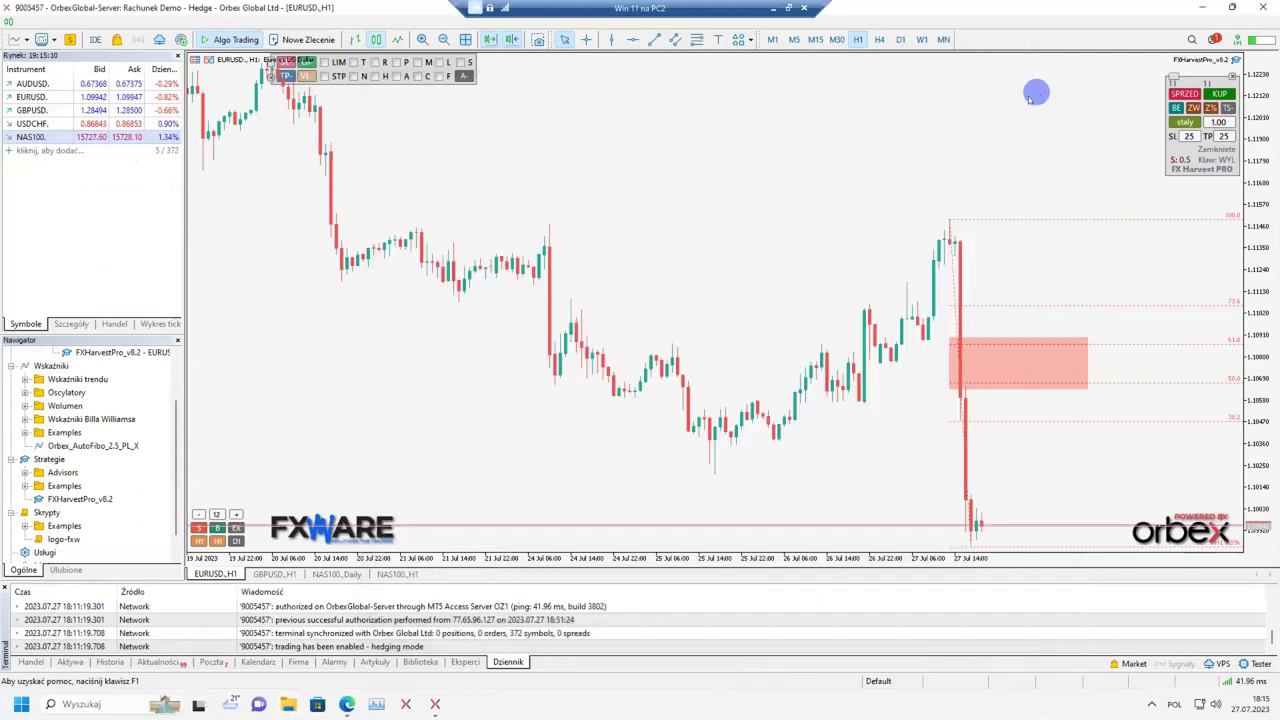
Step: Refresh the Navigator's indicator list so Orbex_AutoFibo_2.5_PL appears
scroll(141, 487, "up", 2)
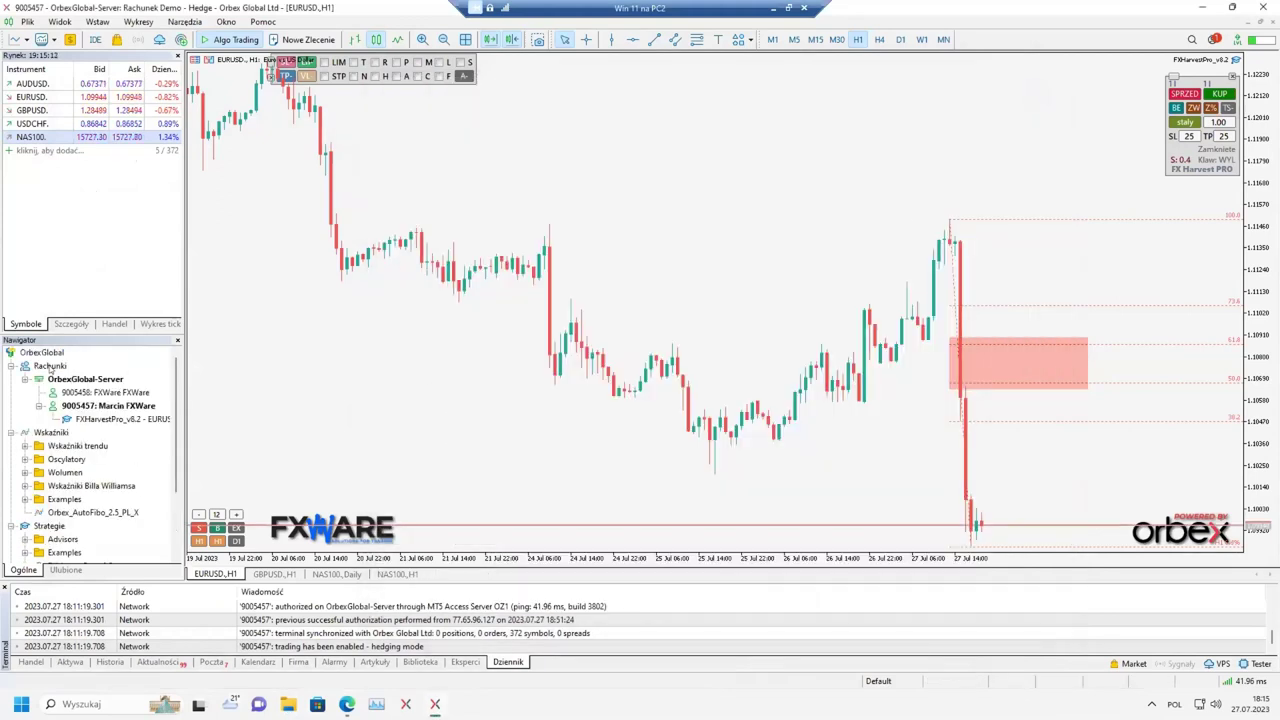
right_click(49, 433)
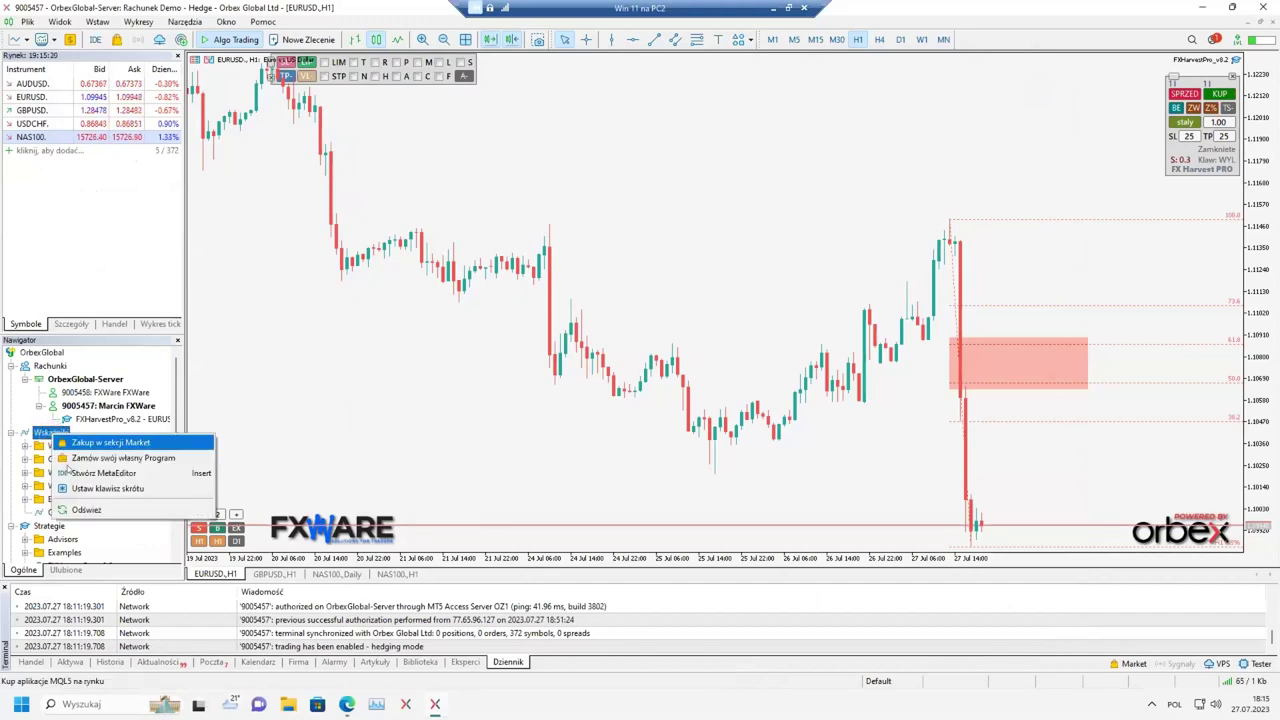
left_click(100, 511)
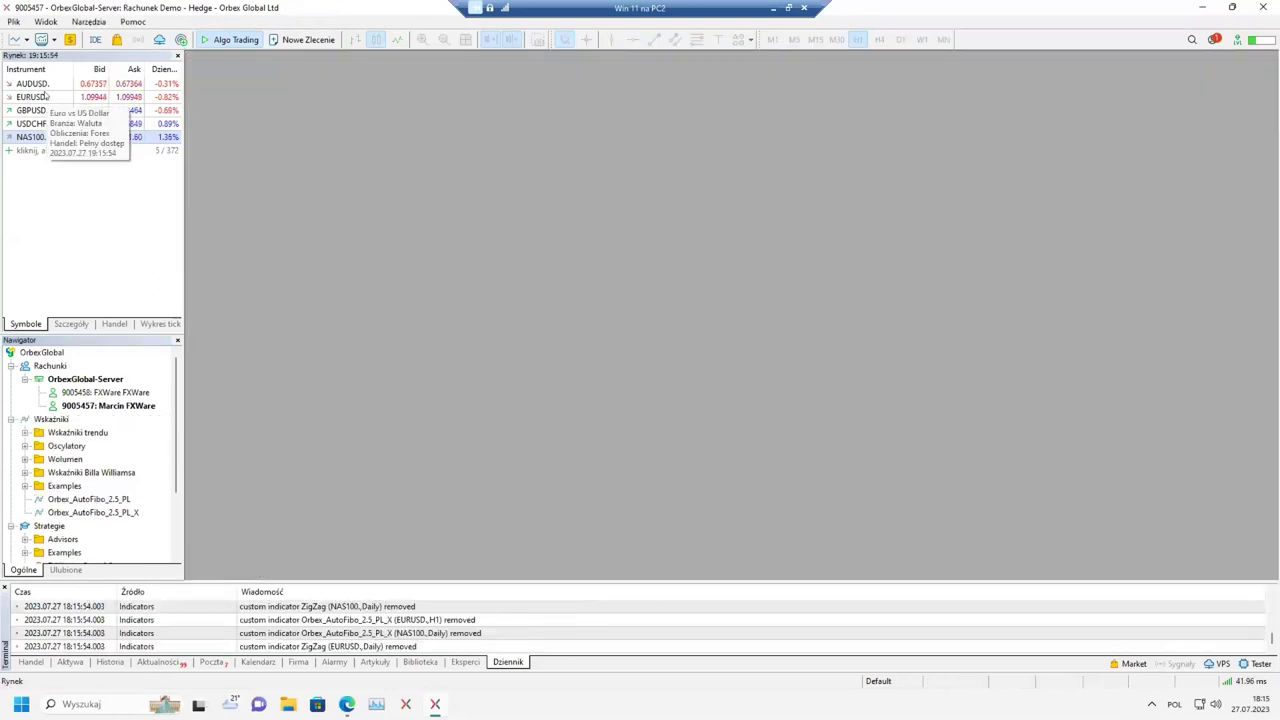
Step: Open a new EURUSD chart window and attach Orbex_AutoFibo with its default settings
right_click(40, 97)
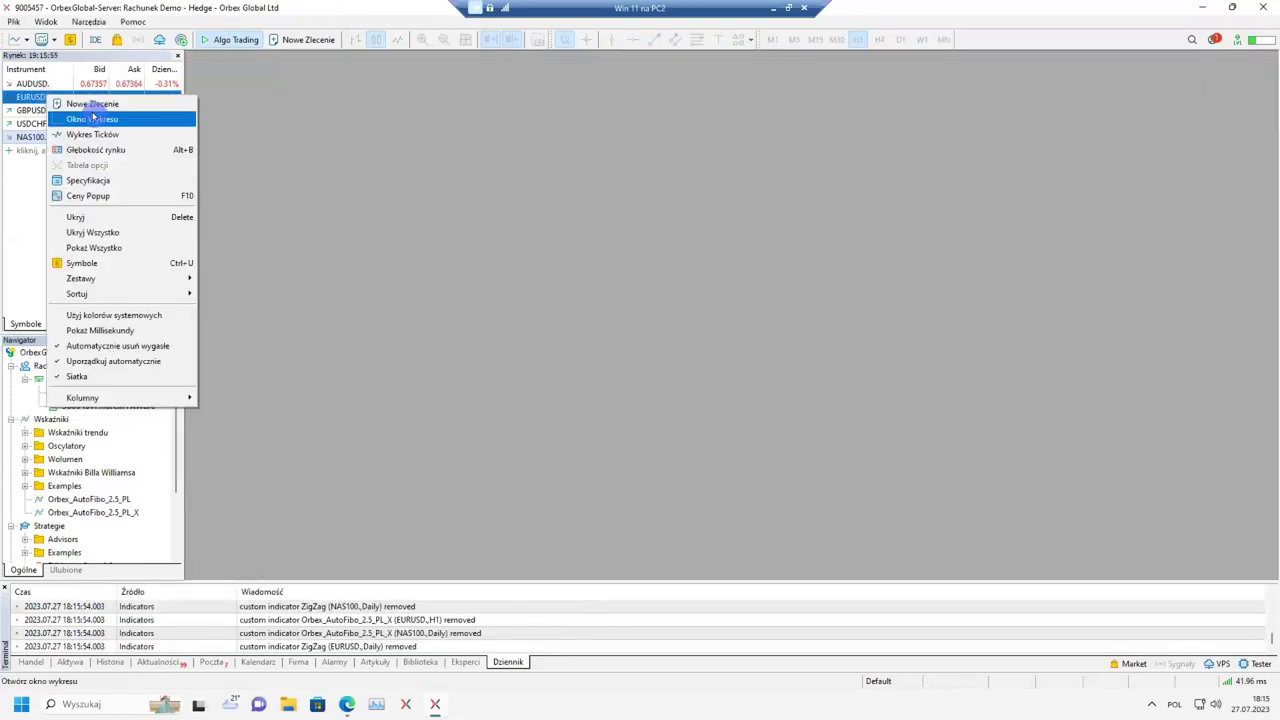
left_click(95, 114)
left_click_drag(115, 499, 424, 417)
key("Return")
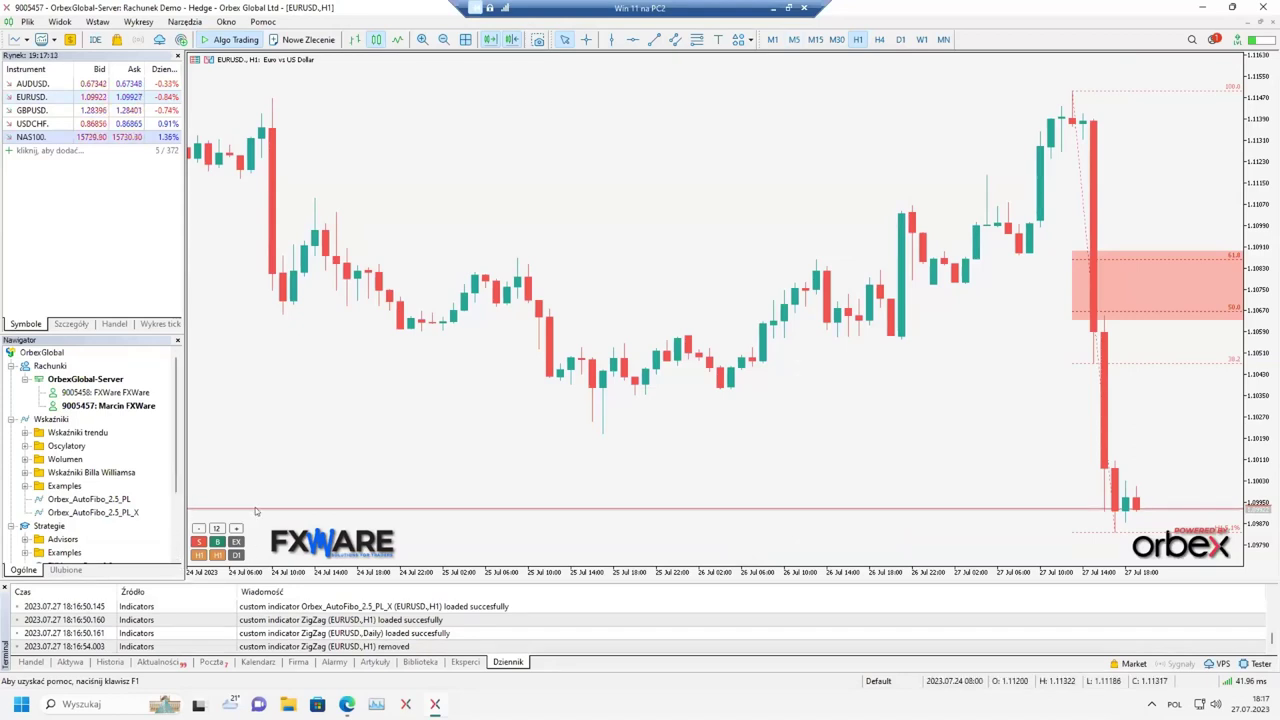
Step: Zoom and rescale the EURUSD chart, review the AutoFibo zone on MN, then switch to D1
key("plus")
left_click_drag(1258, 196, 1256, 262)
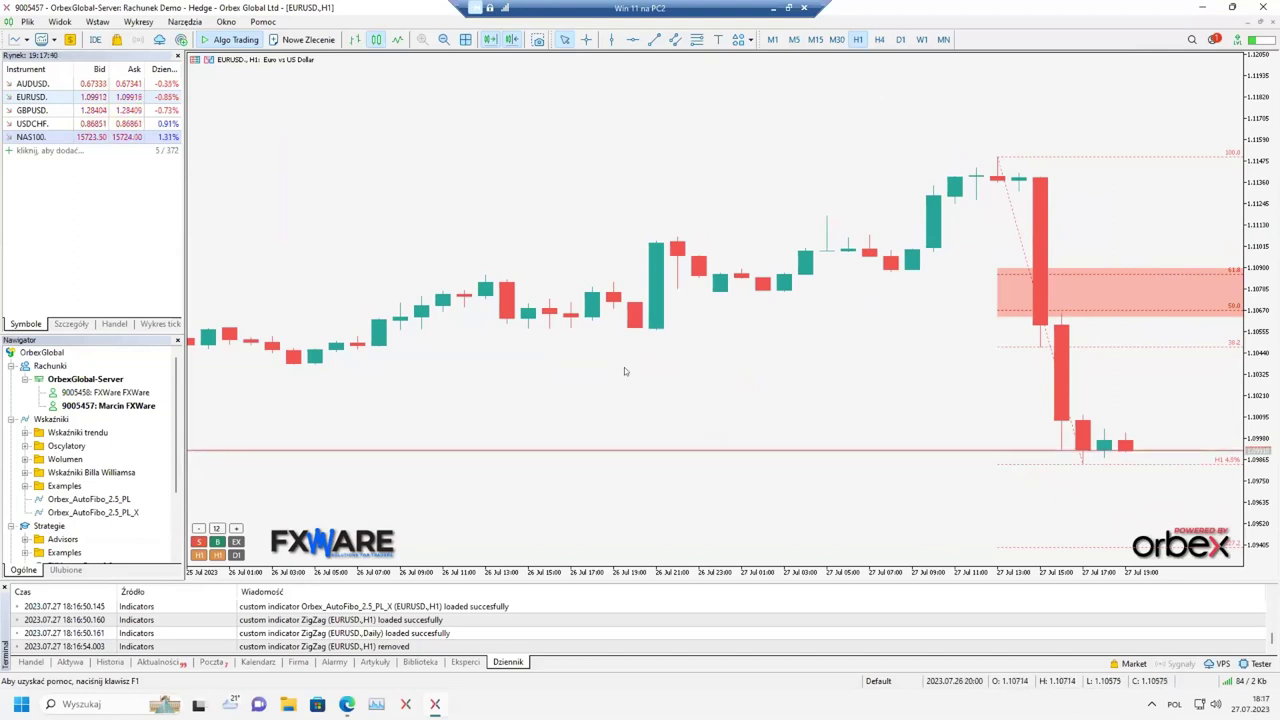
left_click(943, 39)
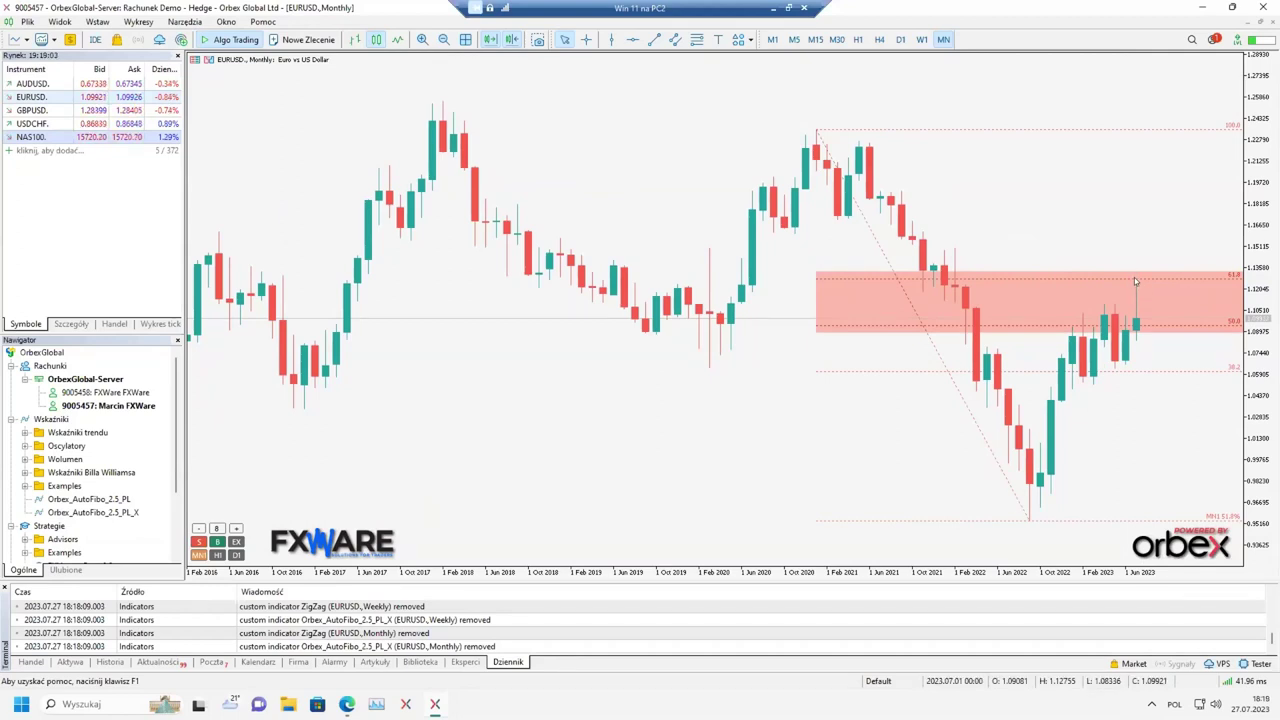
key("d")
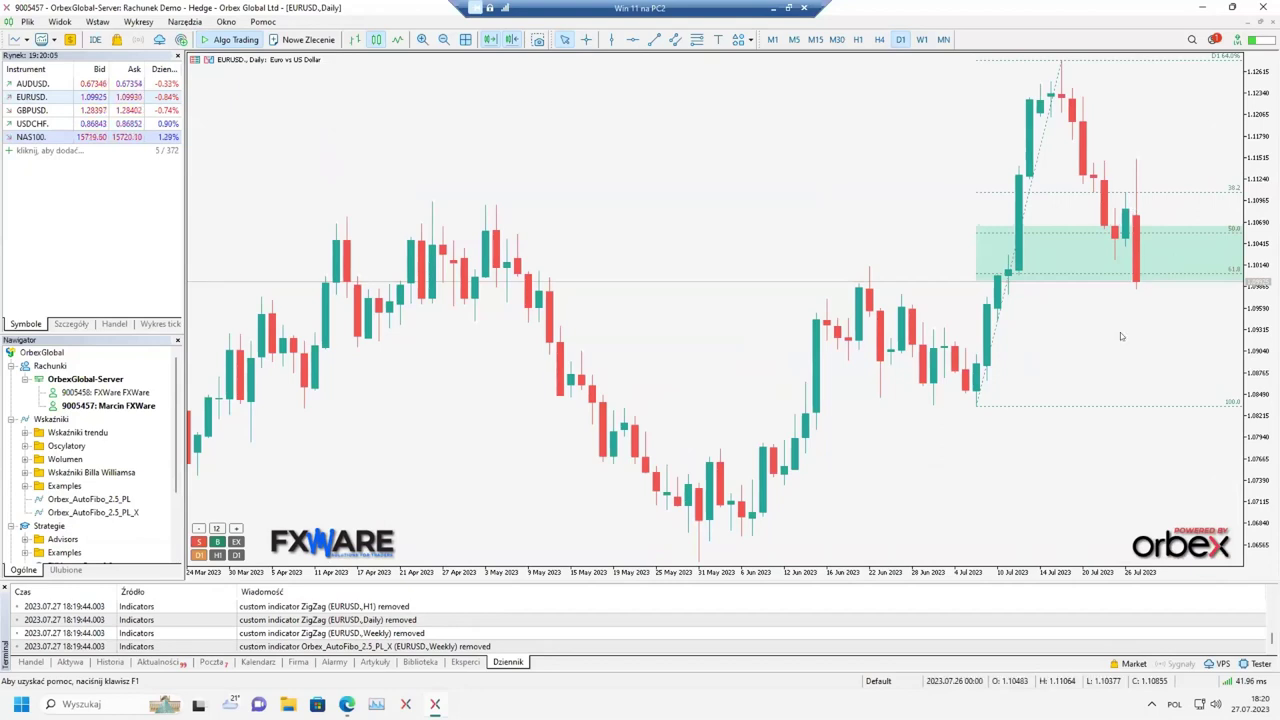
Step: Switch EURUSD to H4 and zoom out until the D1 100.0 level fits
type("H4")
key("Return")
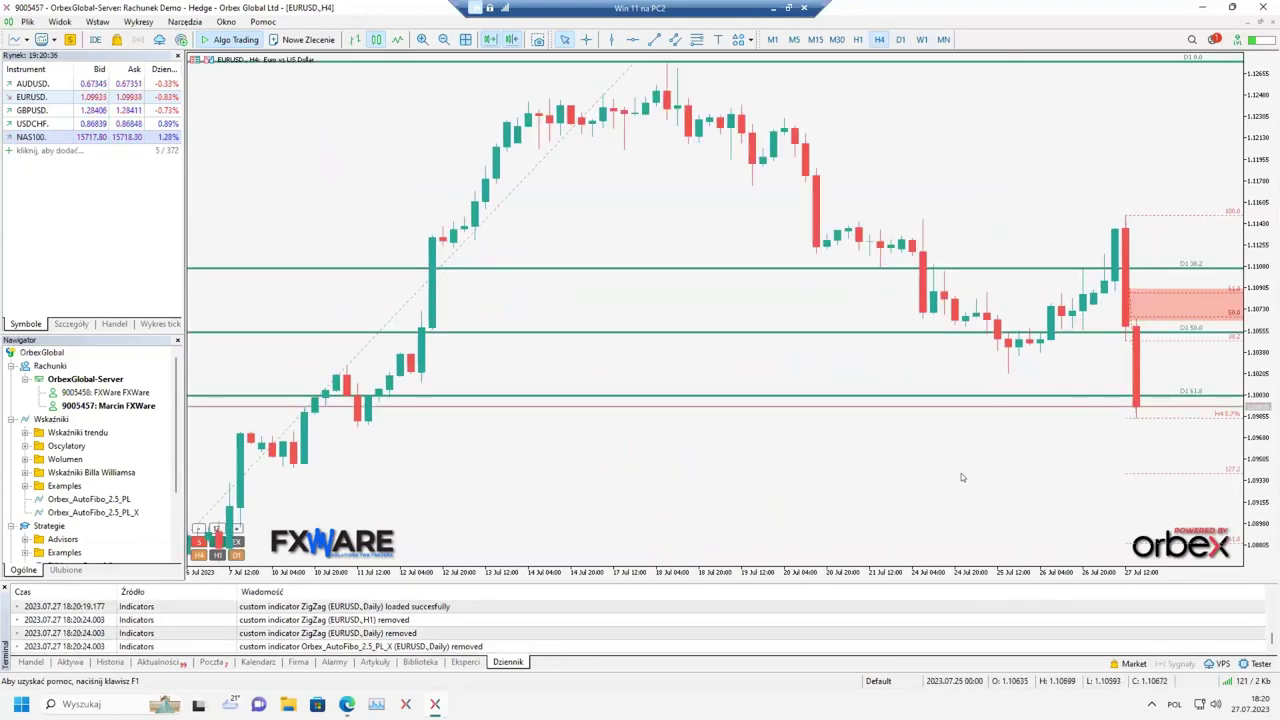
key("minus")
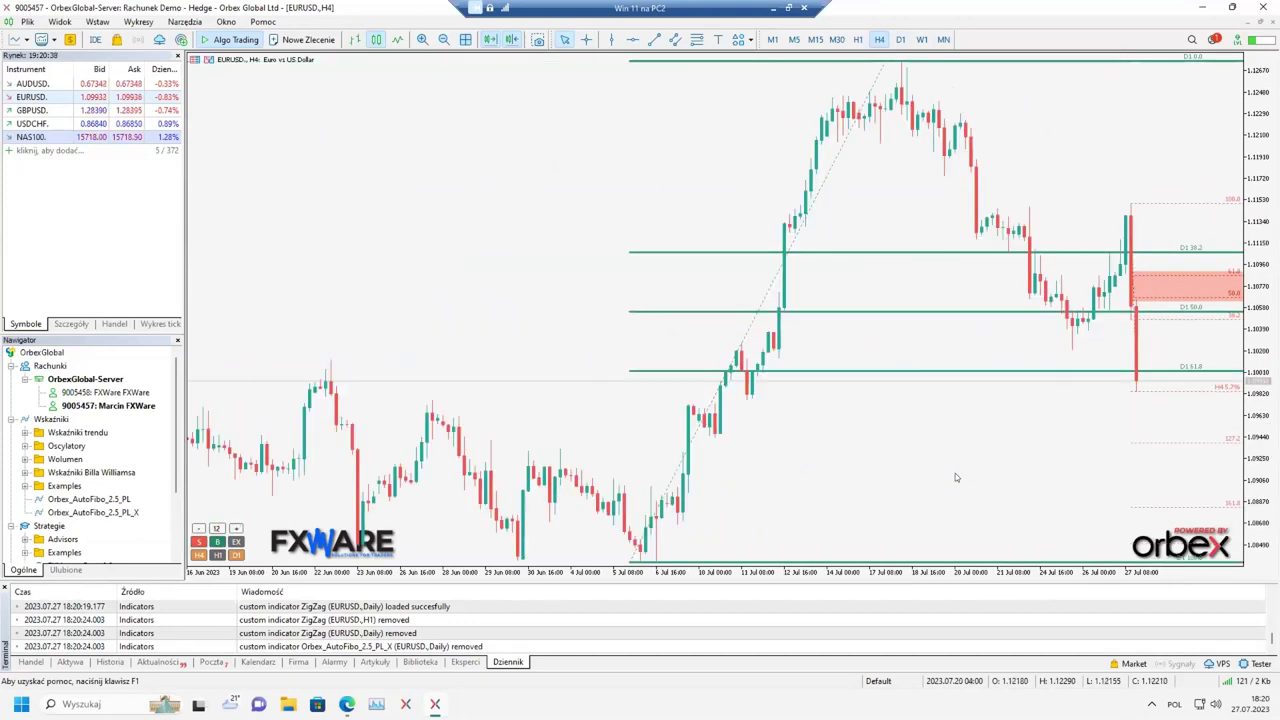
left_click_drag(1264, 330, 1257, 382)
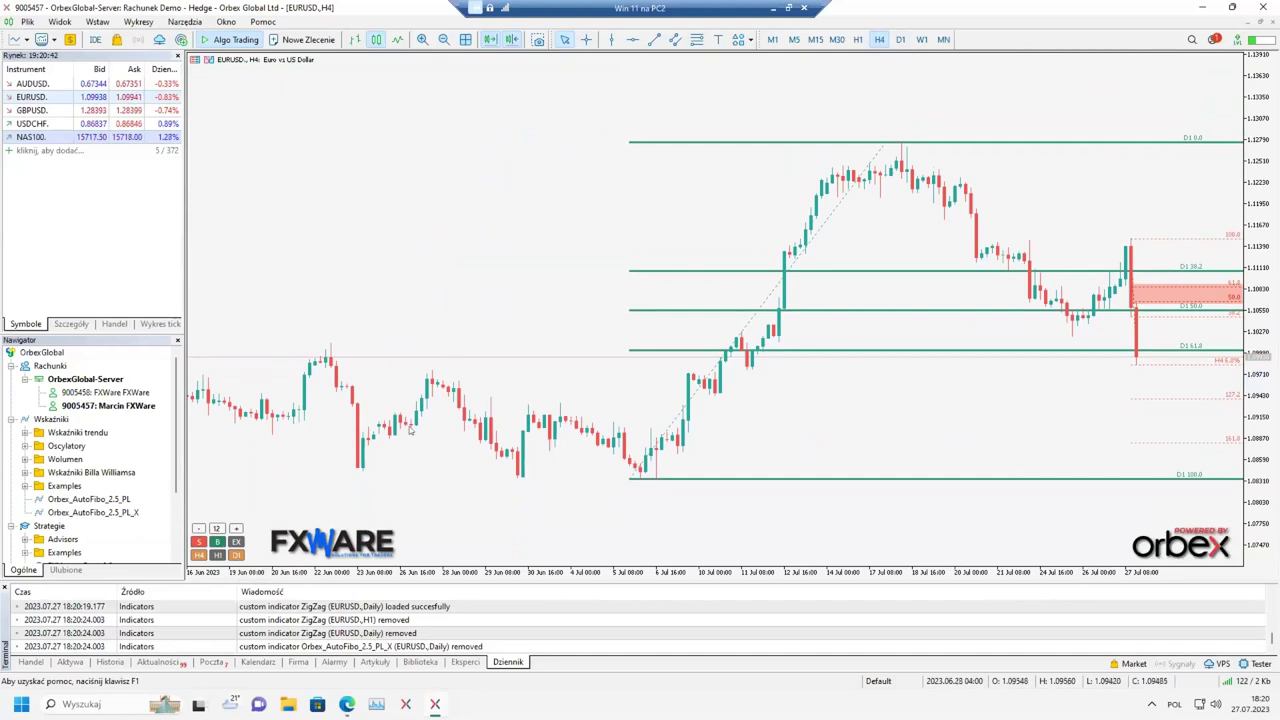
Step: Toggle the H4 and H1 Fibonacci levels on the panel, stretch the scale, and return to H1
left_click(199, 556)
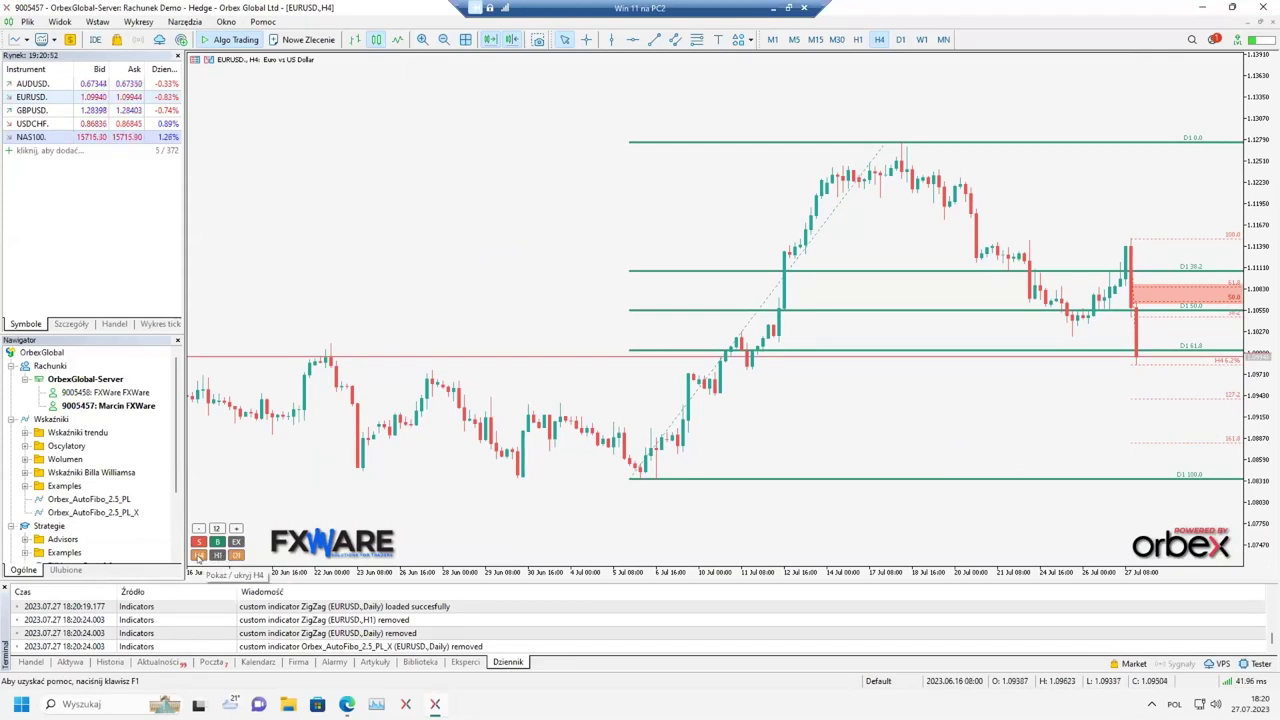
left_click(217, 556)
left_click(231, 559)
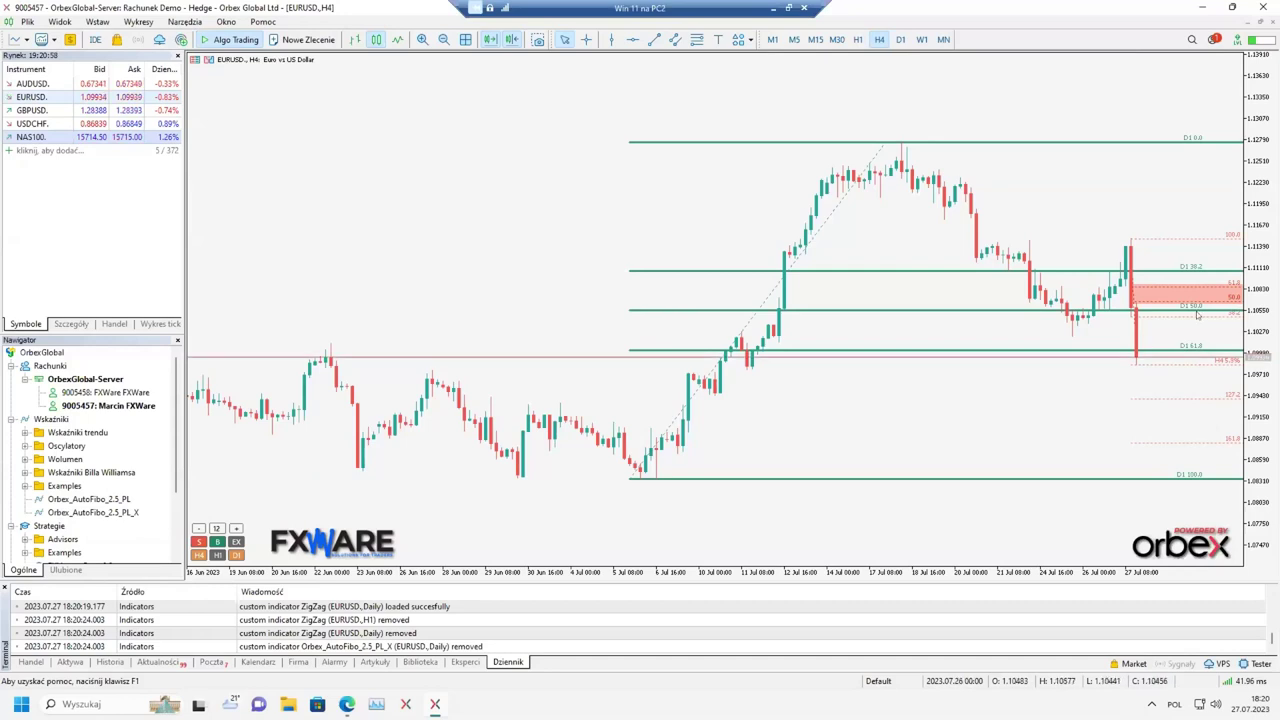
left_click_drag(1260, 266, 1258, 260)
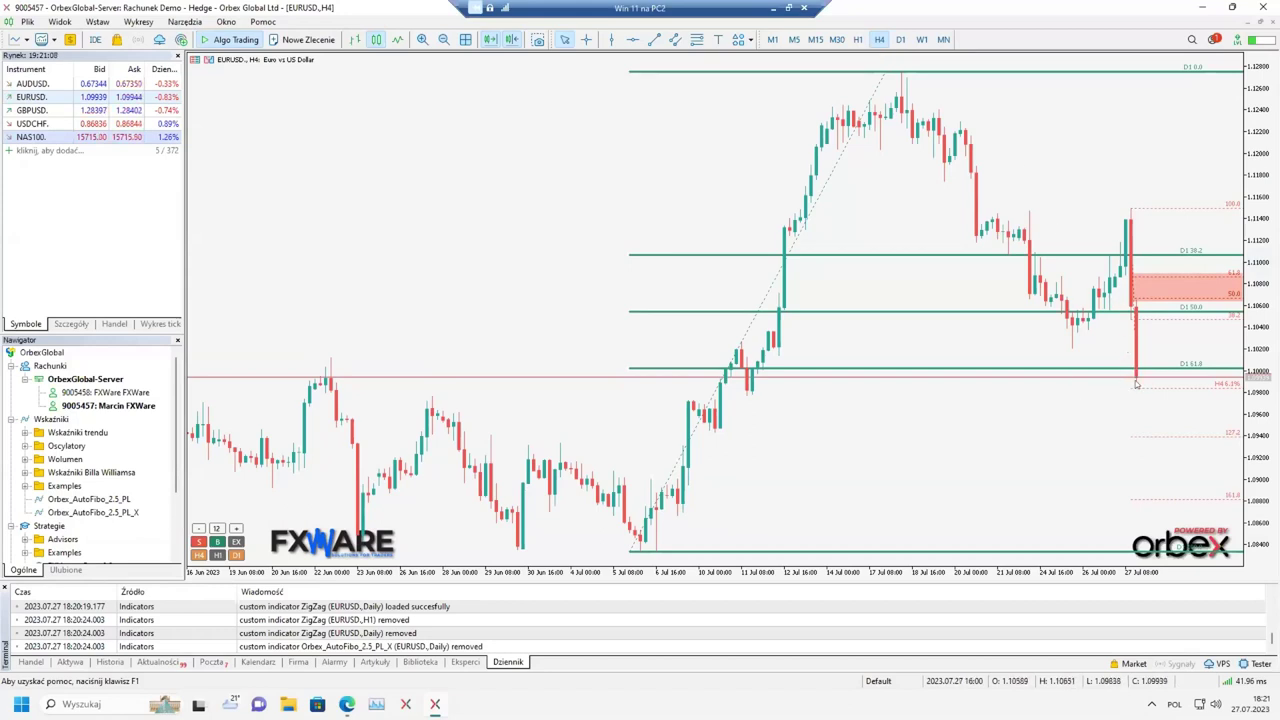
left_click(857, 39)
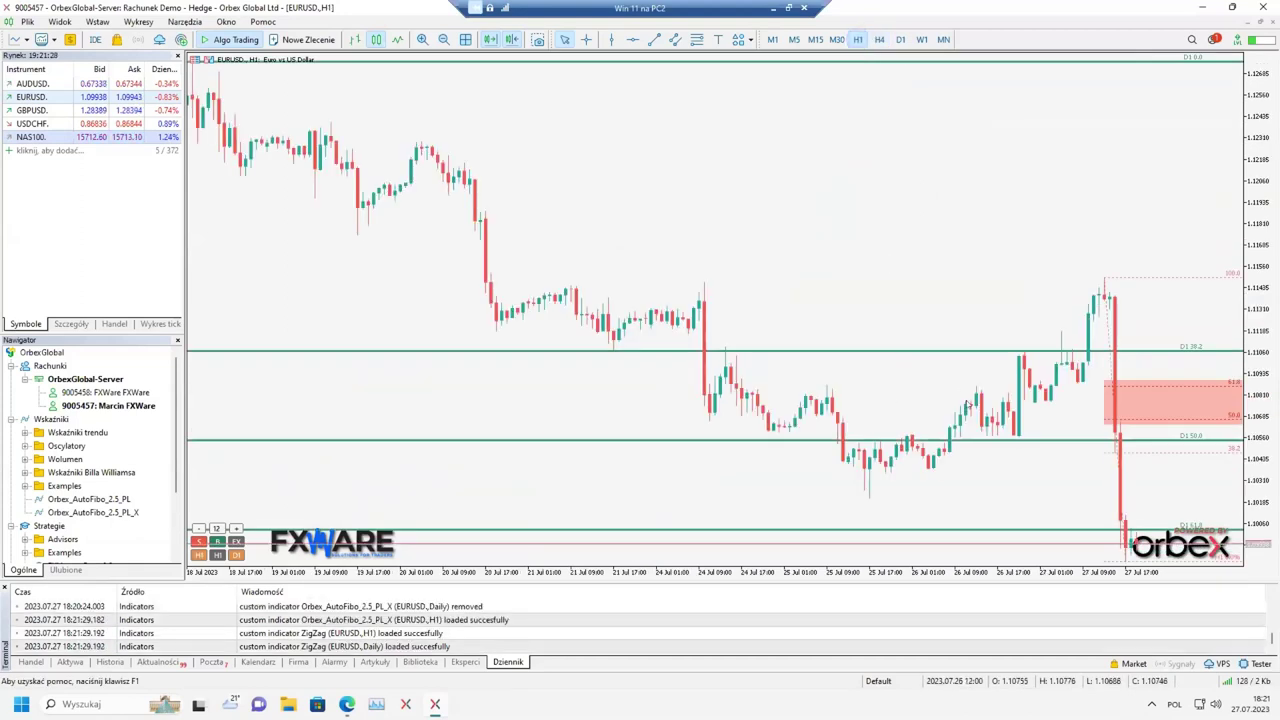
Step: Zoom in on the H1 chart and measure gaps between Fibonacci levels with the crosshair
key("plus")
mouse_move(1257, 315)
left_mouse_down()
mouse_move(1261, 292)
mouse_move(1258, 344)
left_mouse_up()
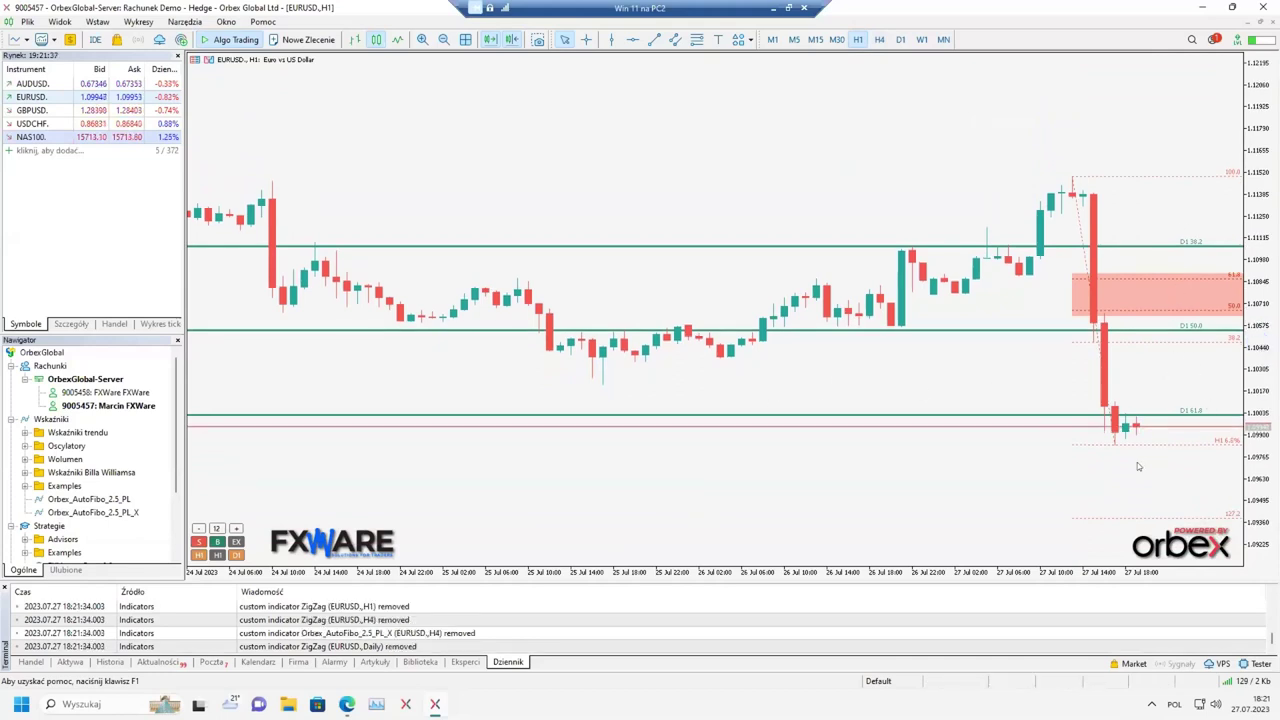
middle_click(1128, 426)
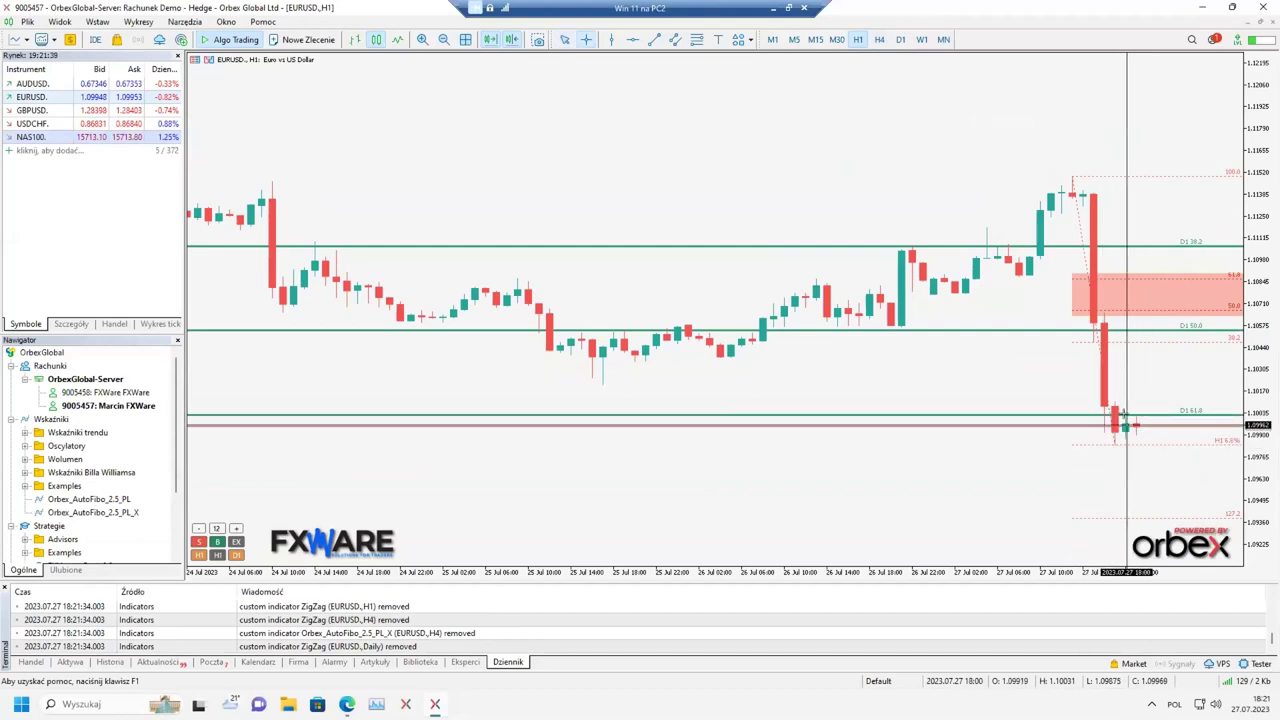
middle_click(1133, 459)
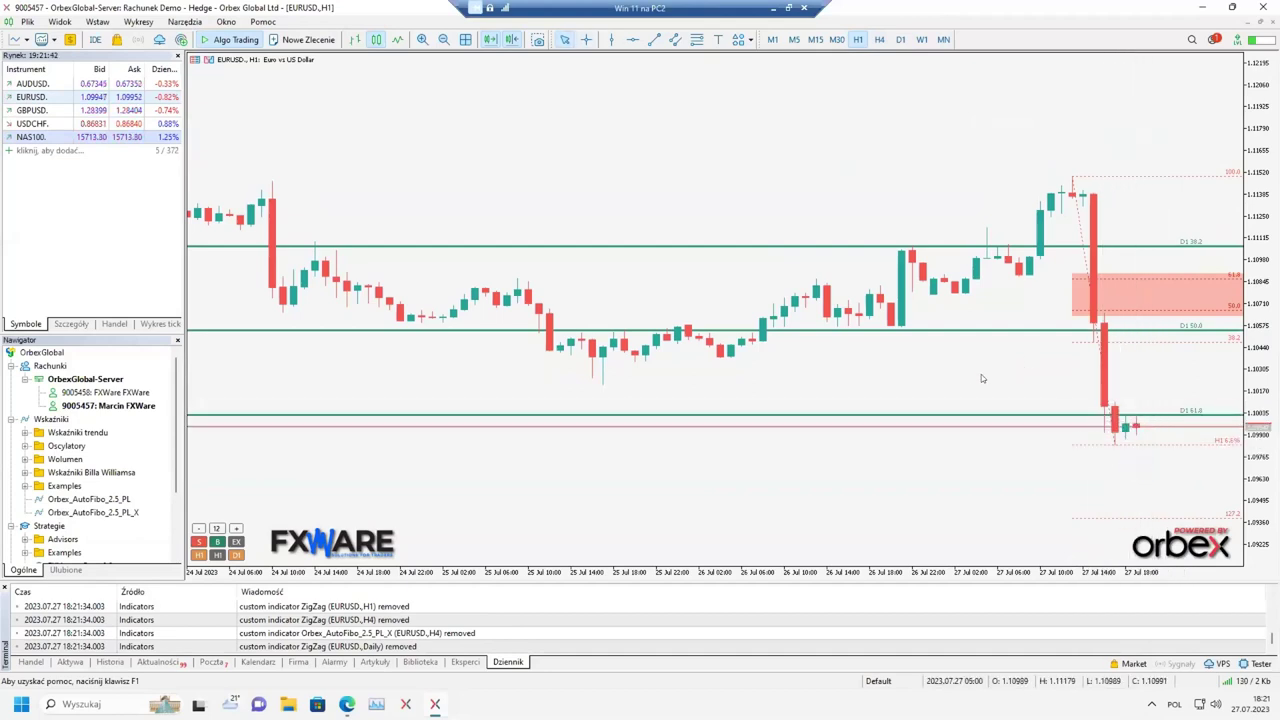
middle_click(1069, 185)
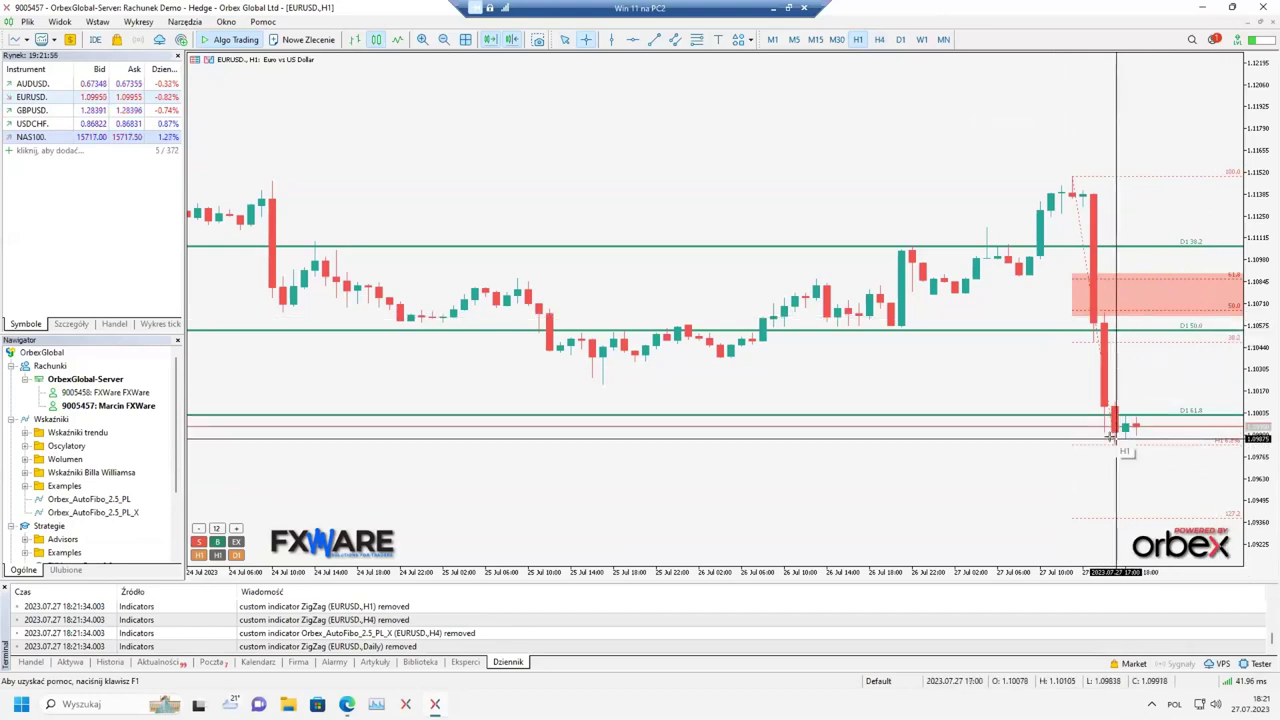
middle_click(1155, 277)
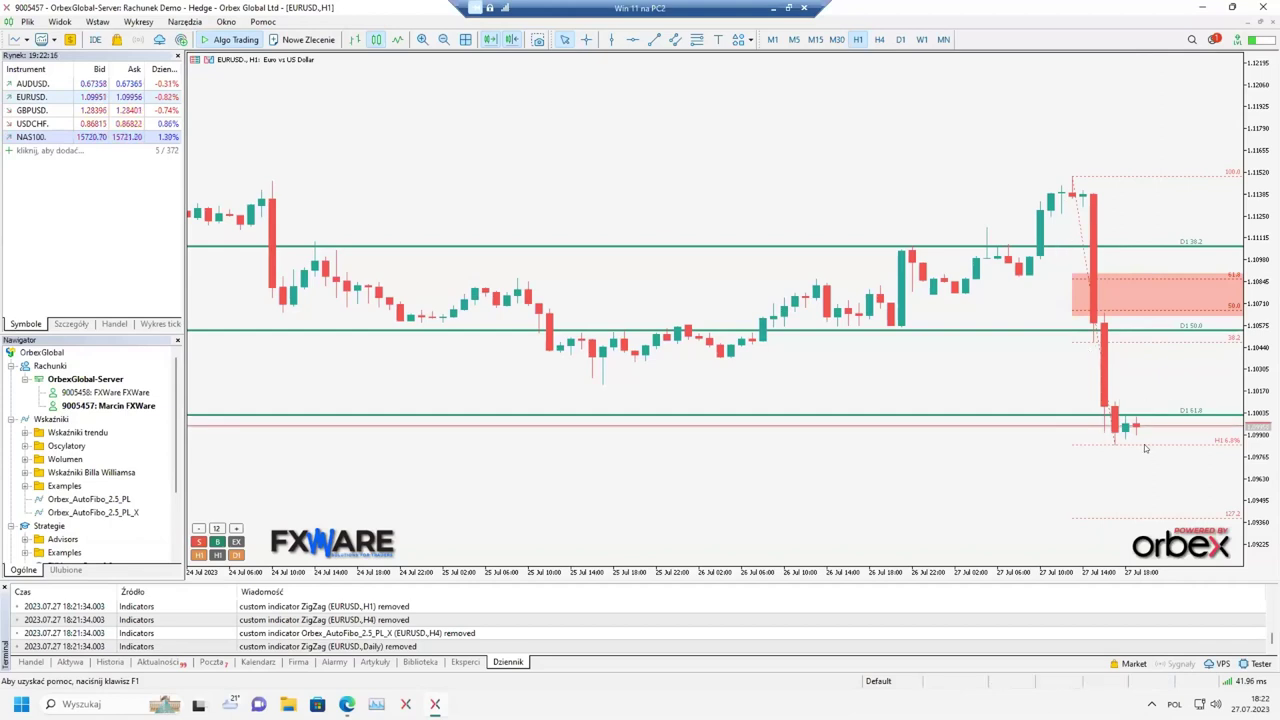
middle_click(1057, 413)
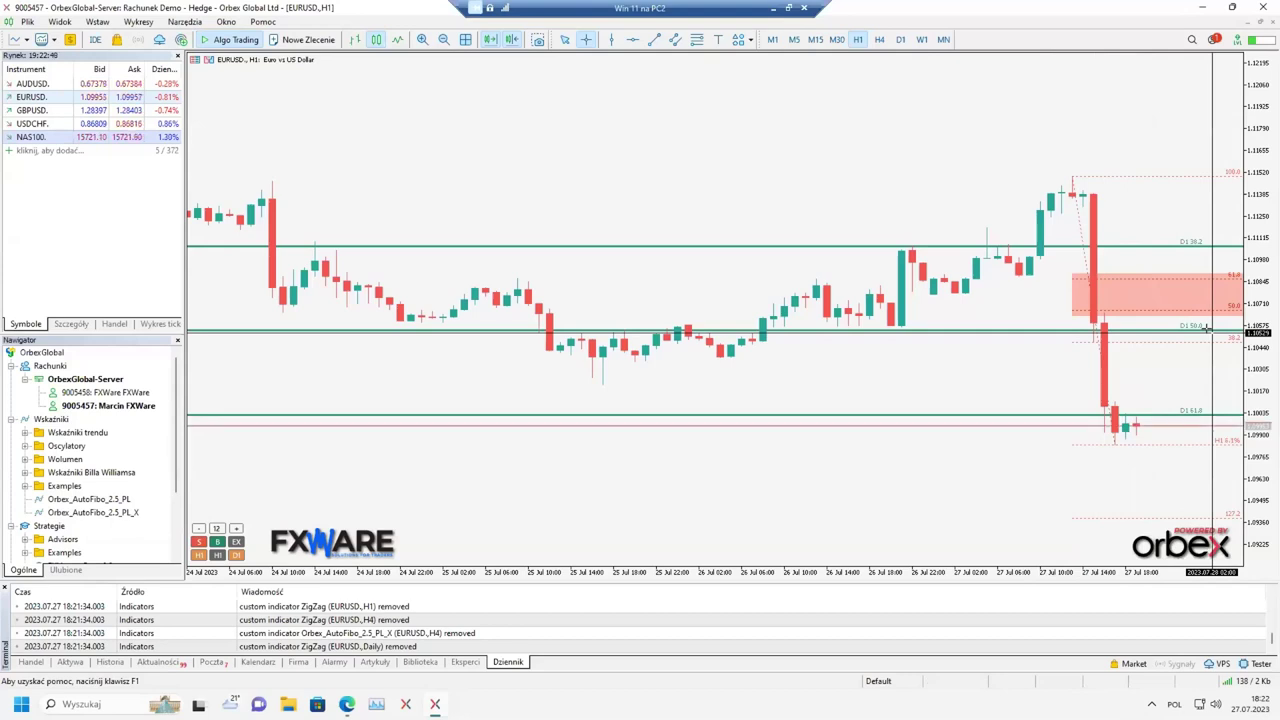
Step: Squeeze the price scale to fit all D1 levels, read prices with the crosshair, and open the chart menu
left_click_drag(1251, 300, 1247, 323)
middle_click(1149, 323)
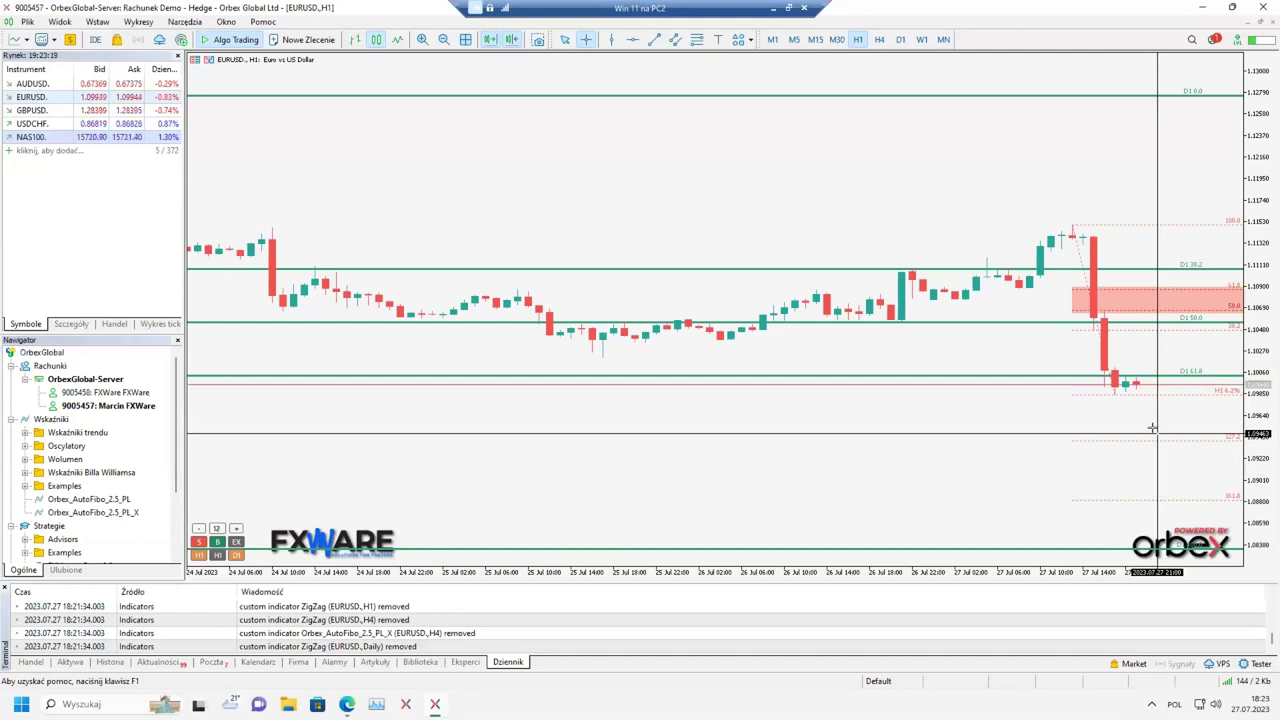
right_click(682, 176)
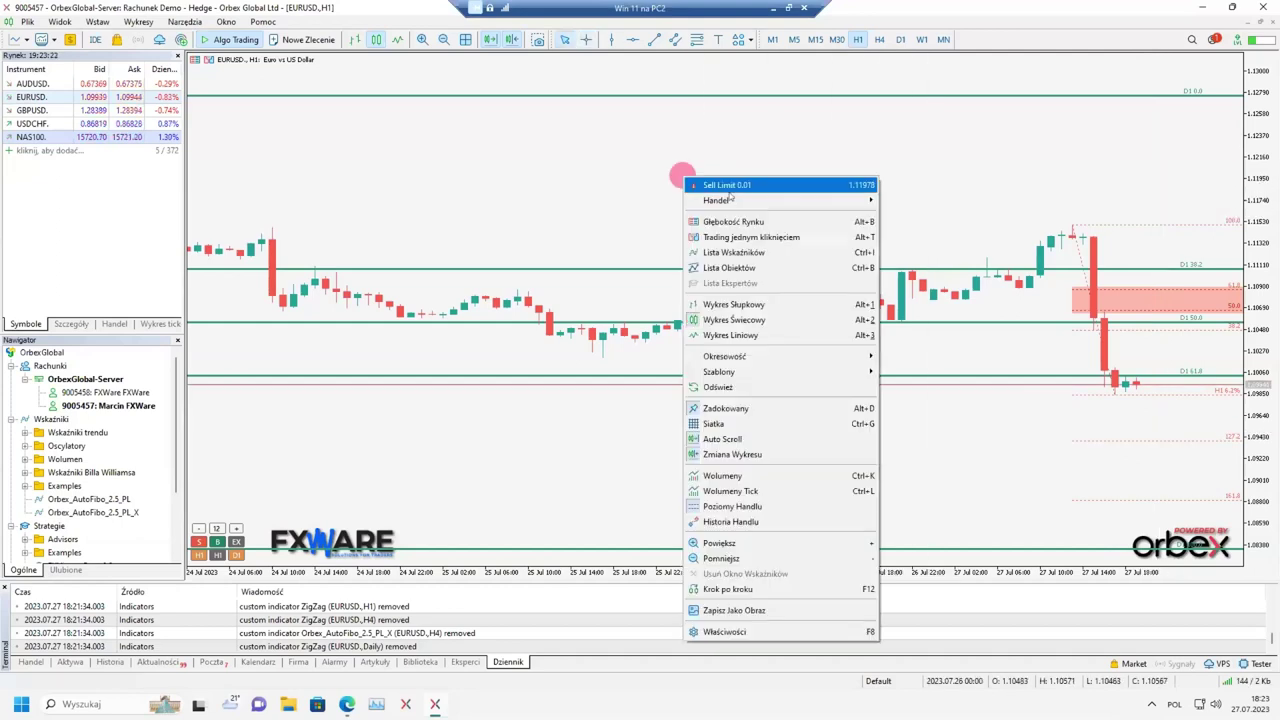
Step: In the Orbex_AutoFibo inputs, set Pokaż własny 1 to Tak and begin editing Zdefiniuj własny 1
left_click(752, 253)
left_click(748, 253)
left_click_drag(780, 331, 789, 374)
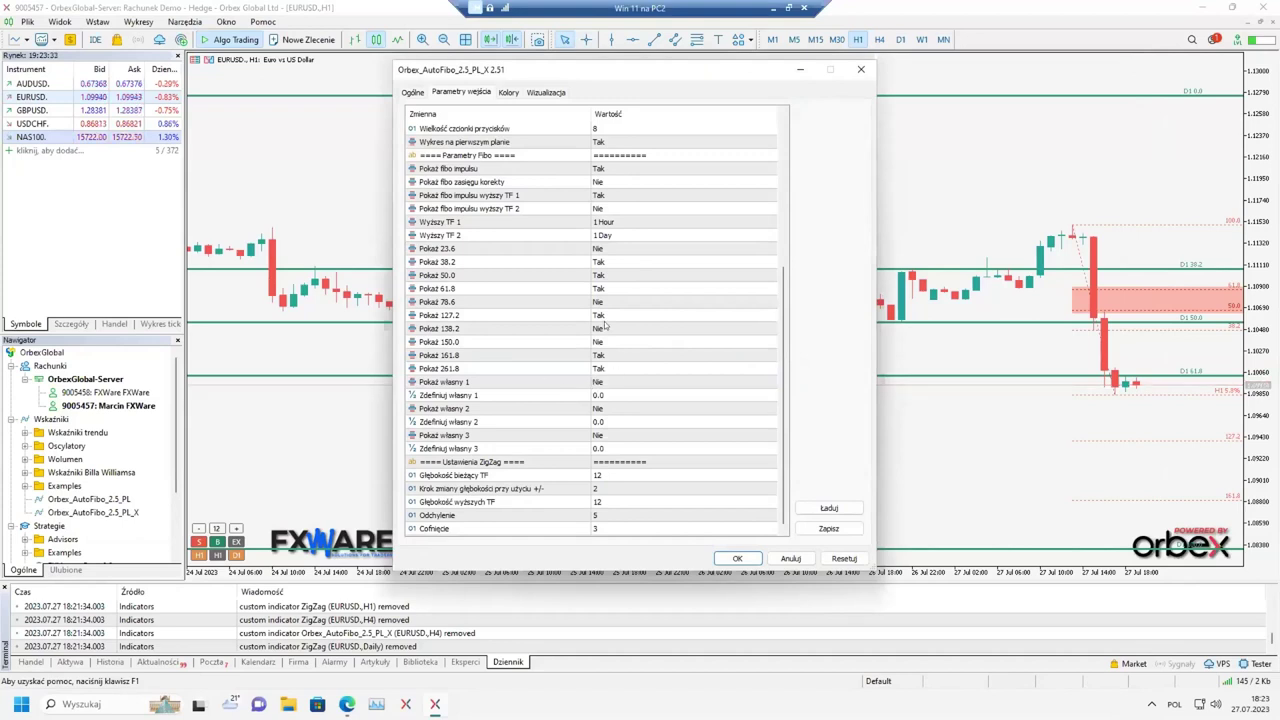
left_click(614, 383)
left_click(610, 383)
left_click(612, 397)
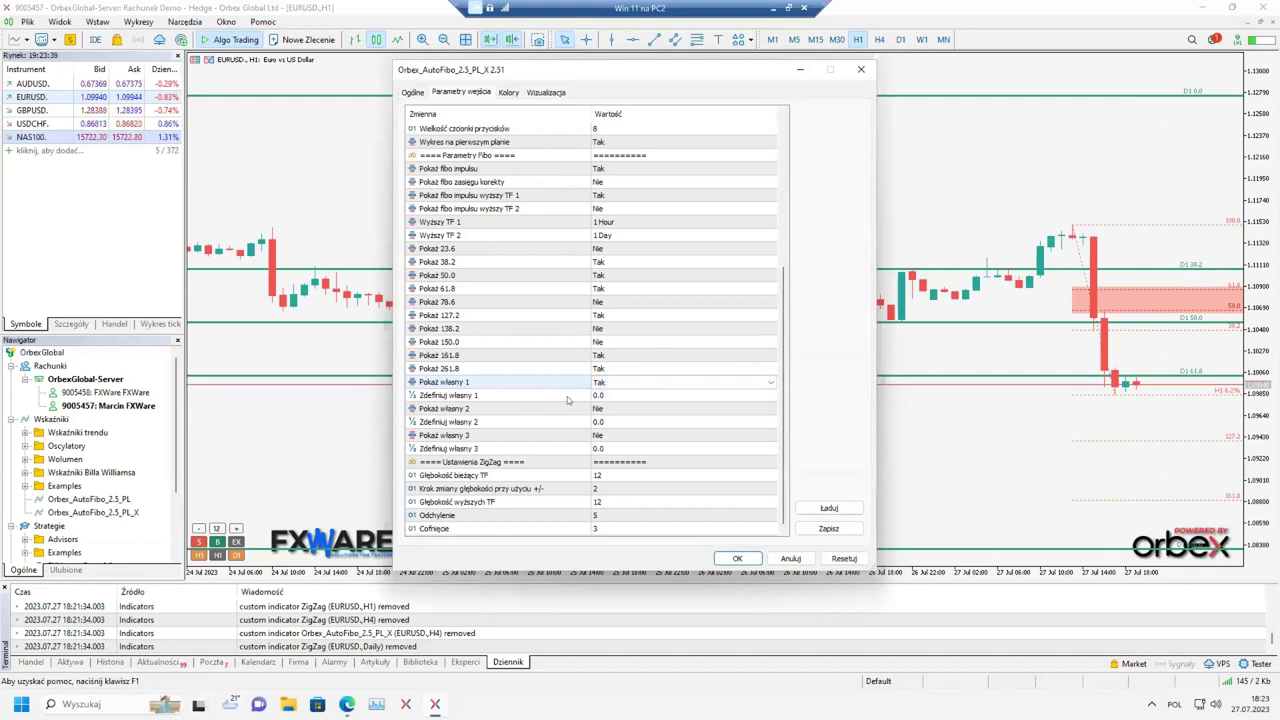
double_click(633, 395)
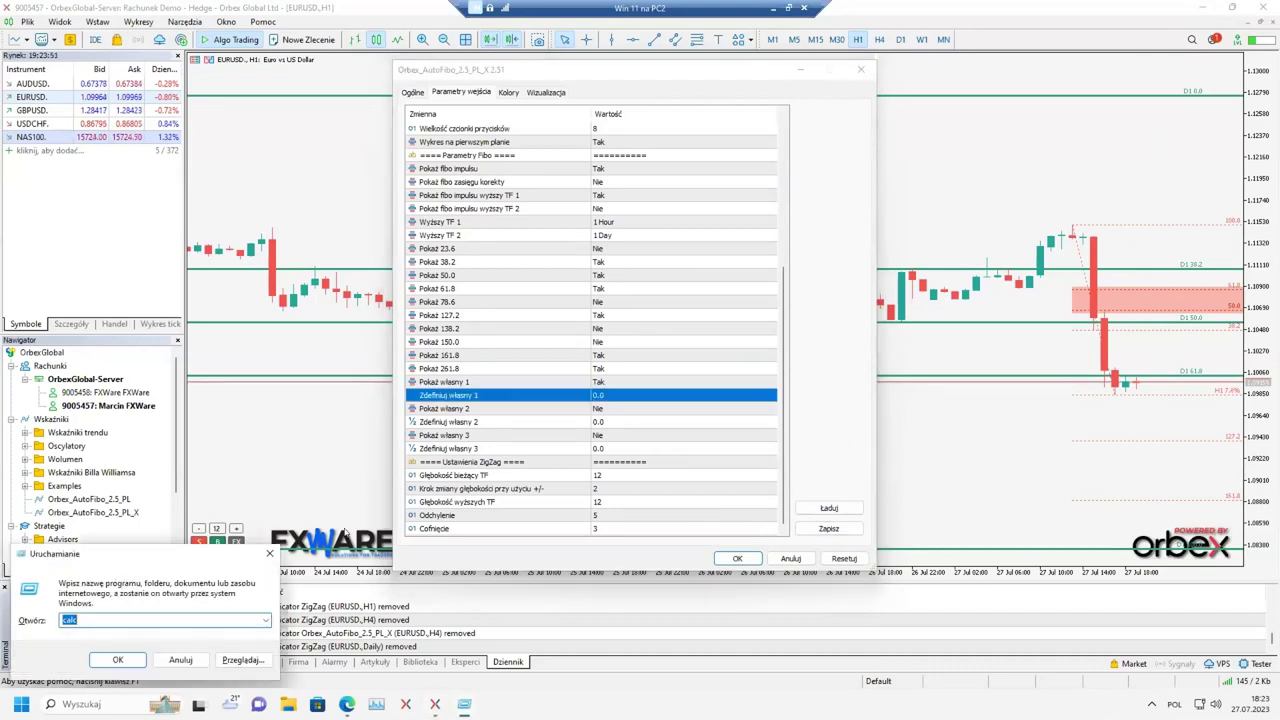
Step: Compute 61,8 + 11,8 = 73,6 in Windows Calculator, then close it
left_click(110, 660)
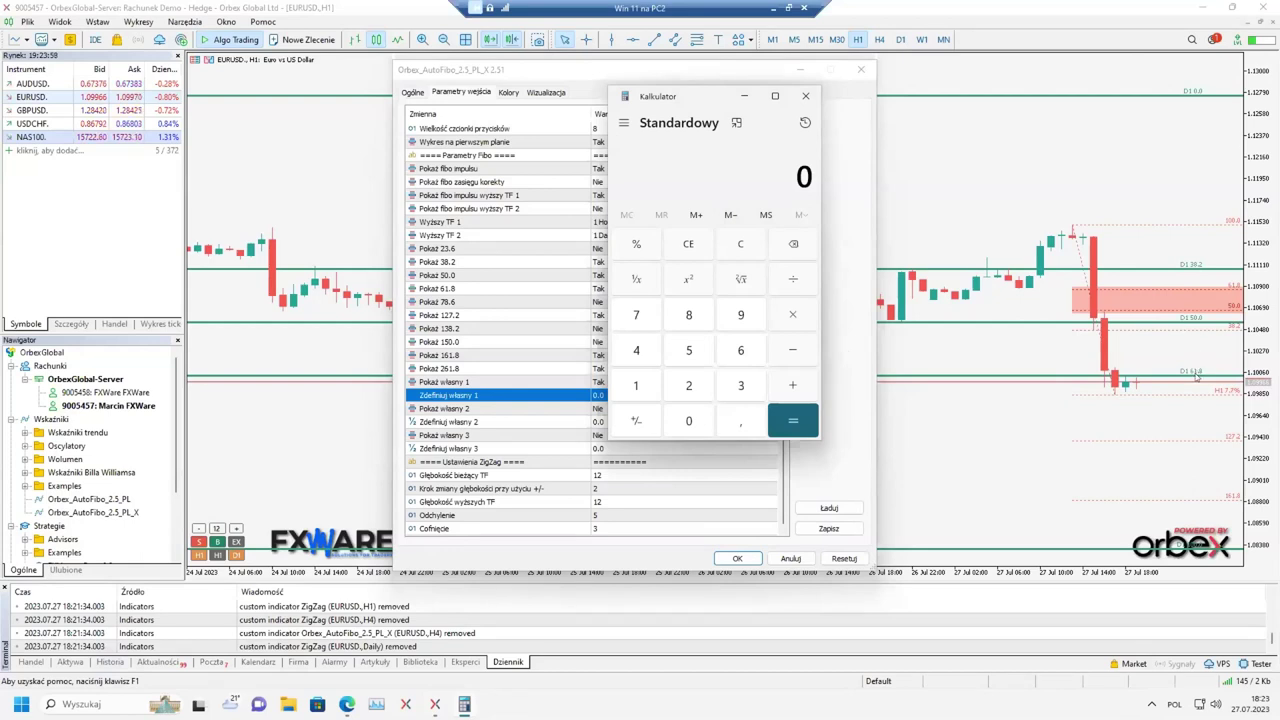
left_click(698, 98)
type("61,8 + 11,8")
key("Return")
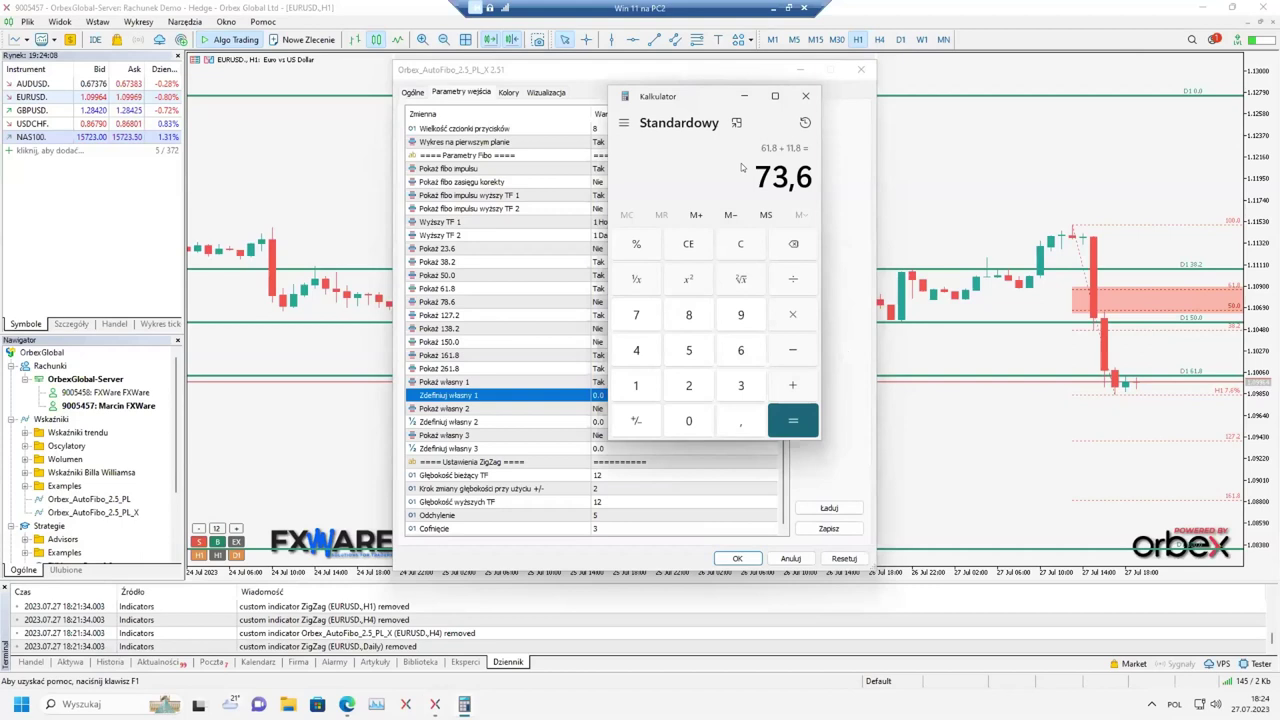
left_click(806, 96)
Step: Enter 73.6 as the Zdefiniuj własny 1 custom level value
left_click(615, 394)
type("7.36")
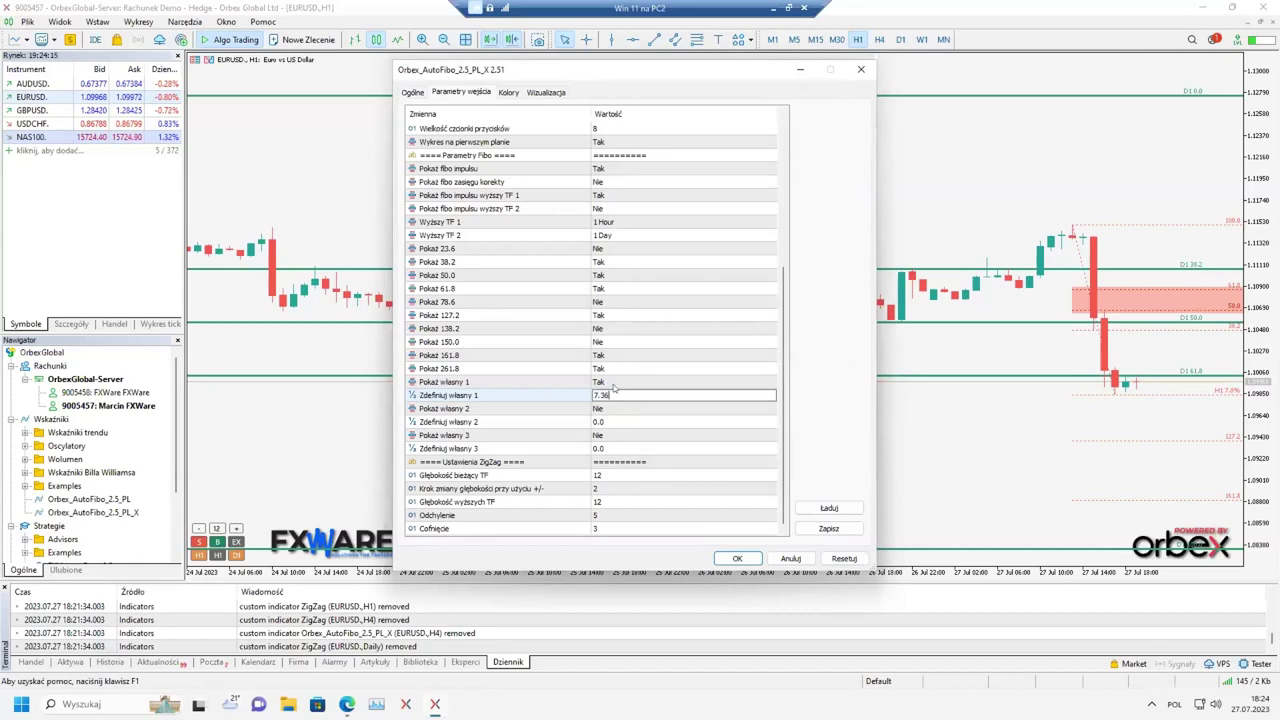
key("Return")
Step: Confirm the AutoFibo settings so the D1 73.6 line appears, close the list, and exit crosshair mode
left_click(737, 558)
left_click(748, 429)
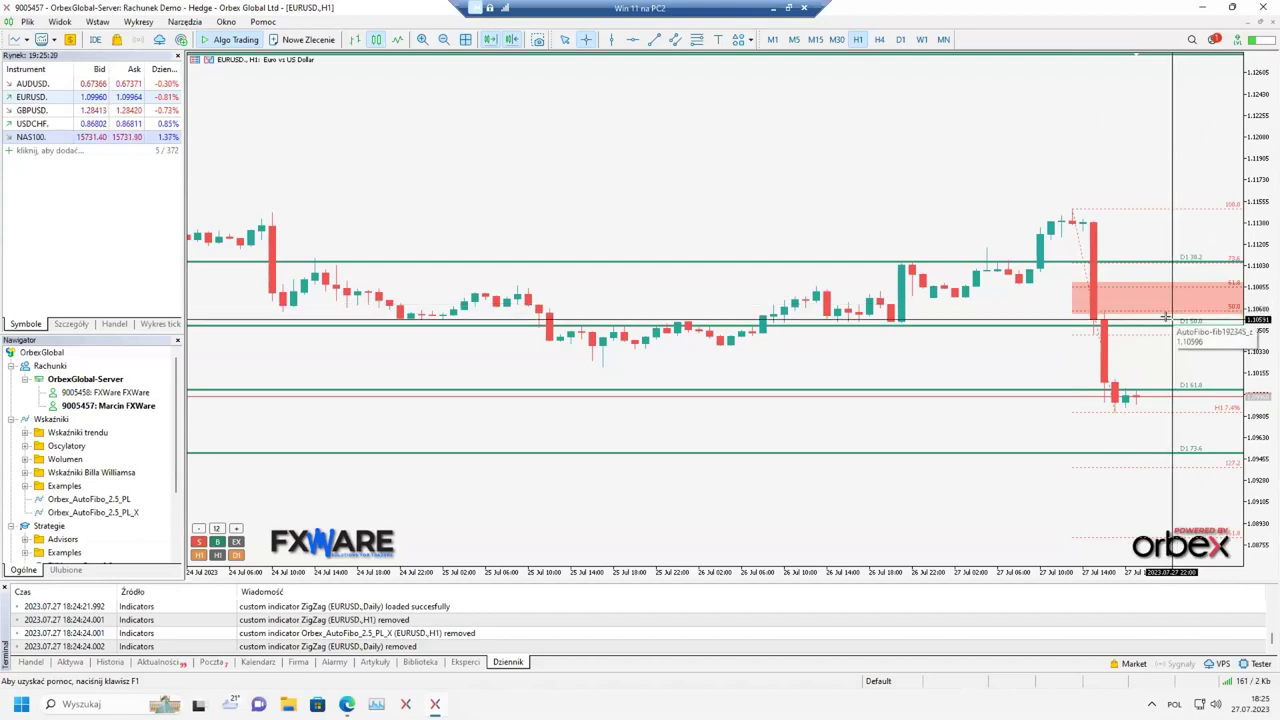
left_click(1068, 180)
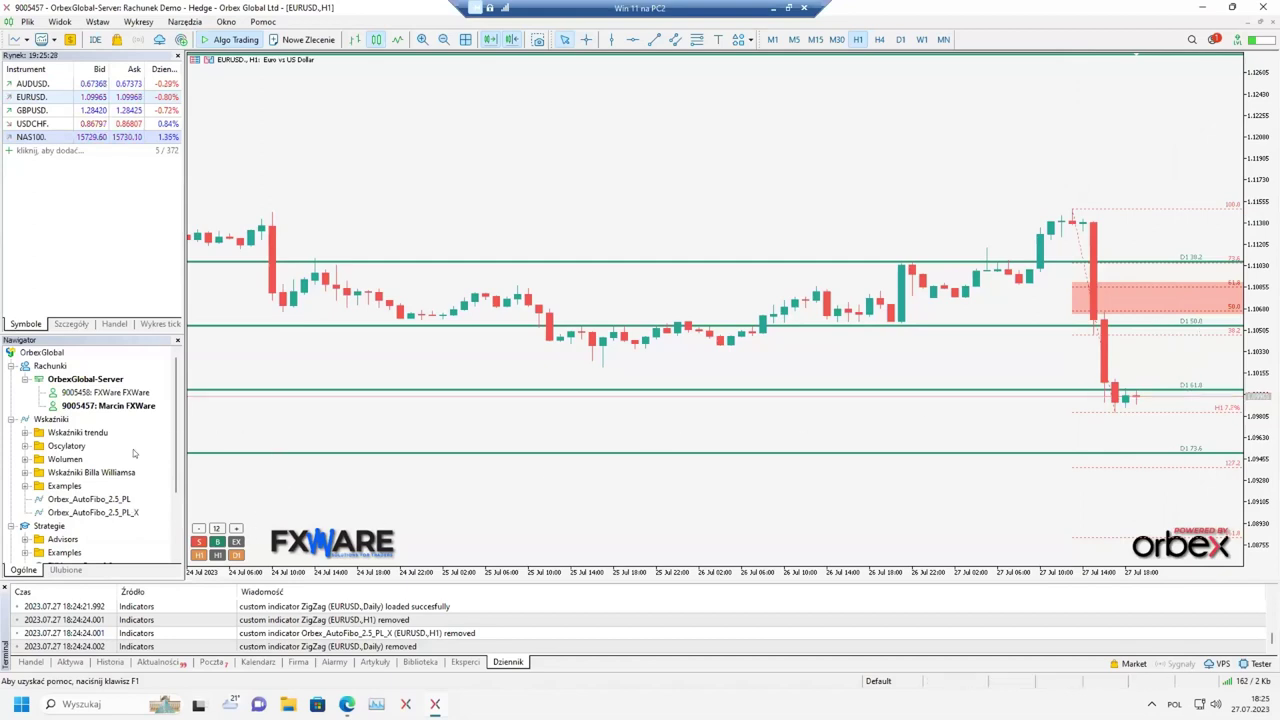
Step: Attach FXHarvestPro_v8.2 to the EURUSD H1 chart with 'Zezwalaj na import DLL' enabled
left_click_drag(93, 512, 153, 462)
scroll(165, 466, "down", 3)
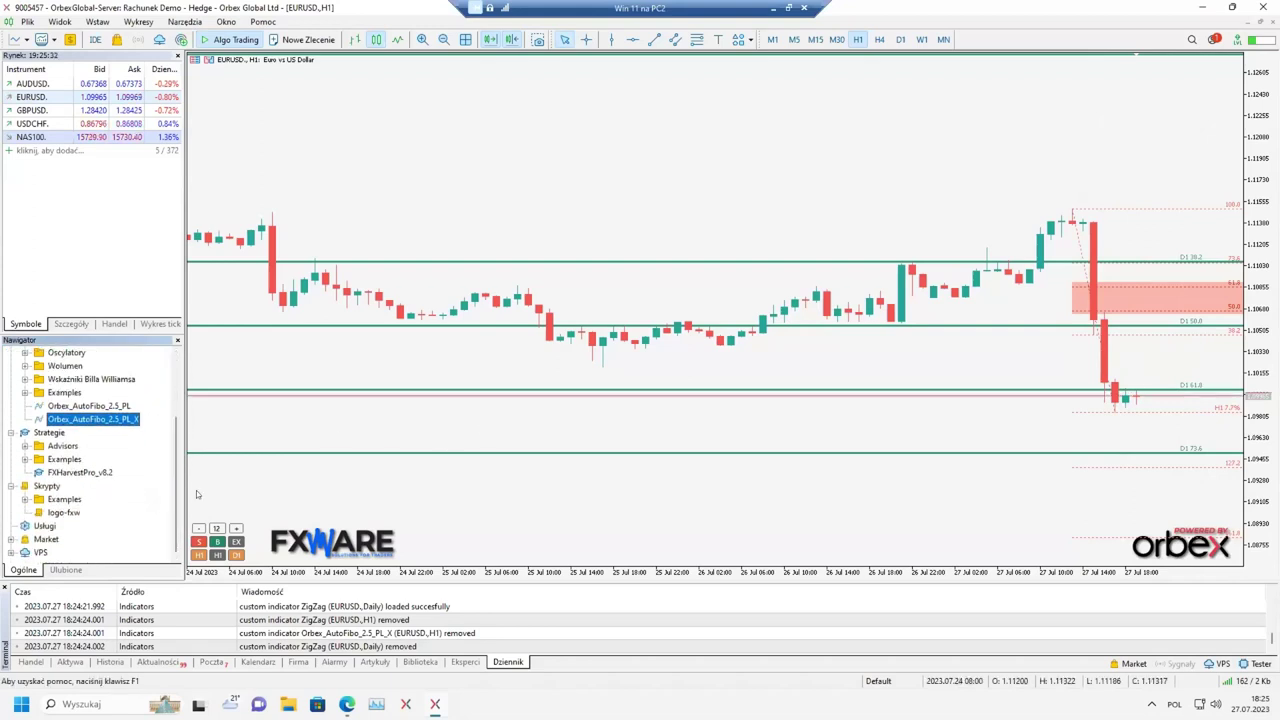
left_click_drag(80, 472, 515, 221)
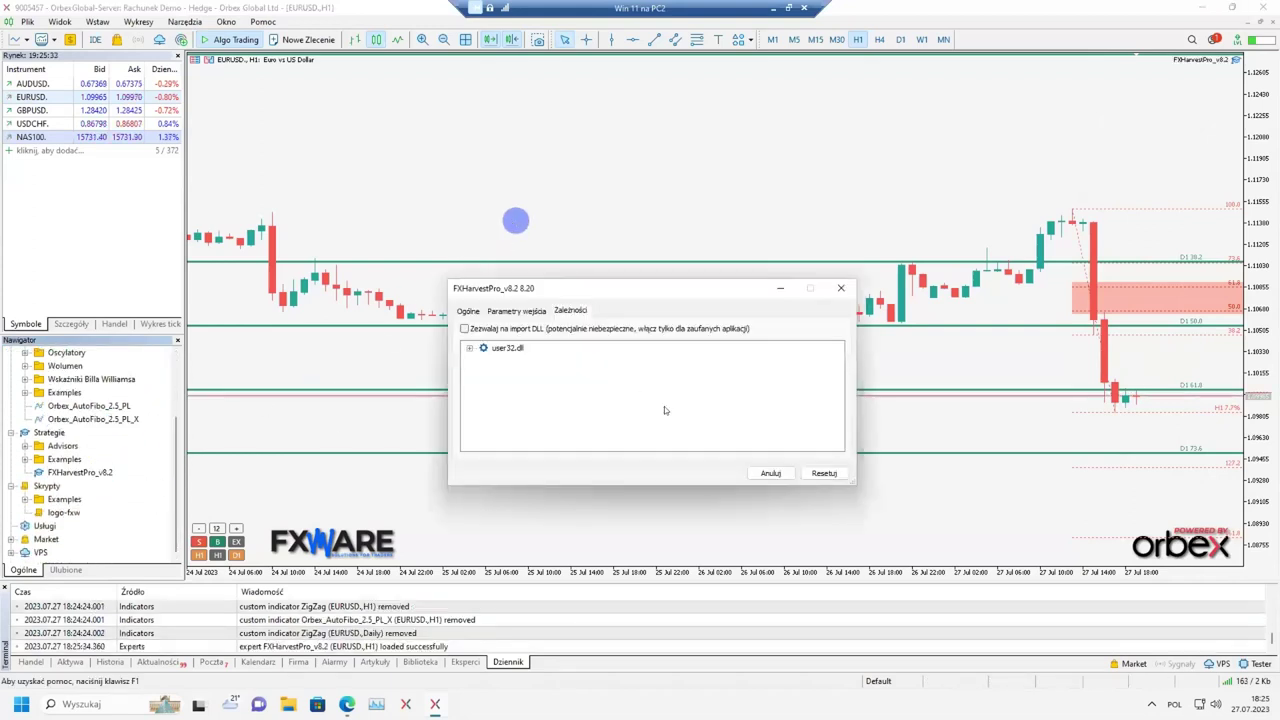
left_click(464, 328)
key("ctrl+Tab")
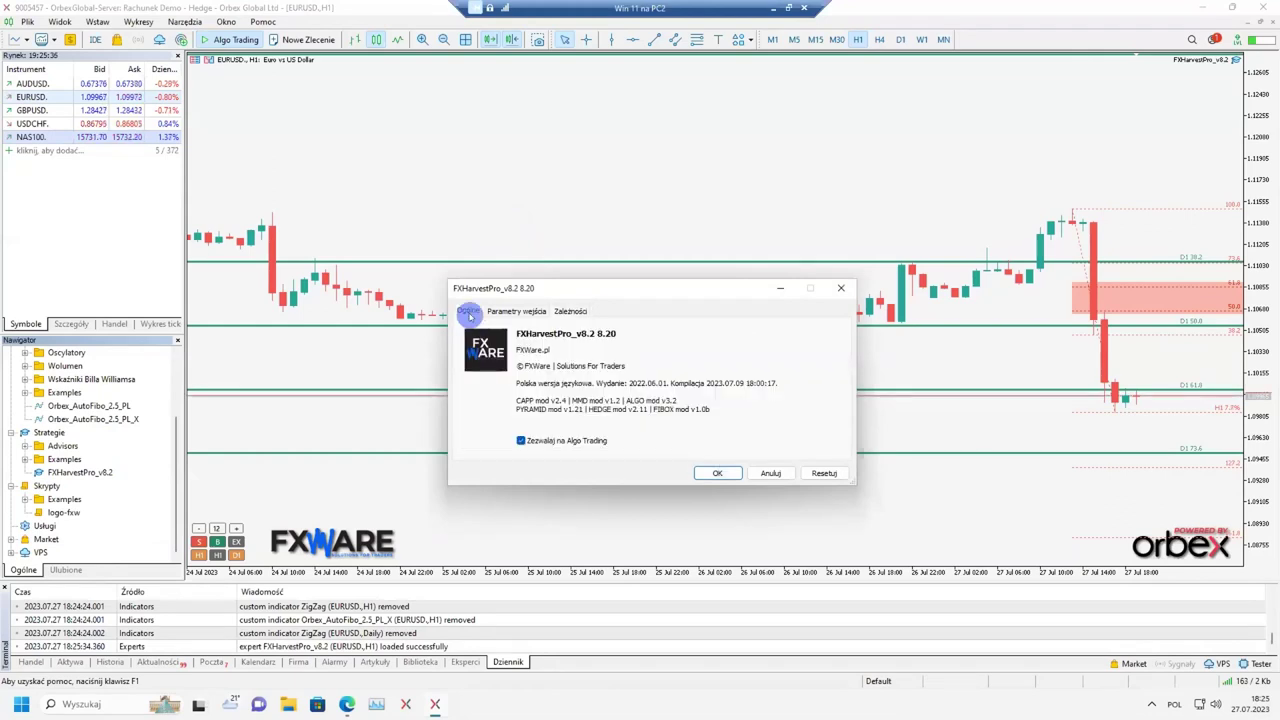
left_click(712, 474)
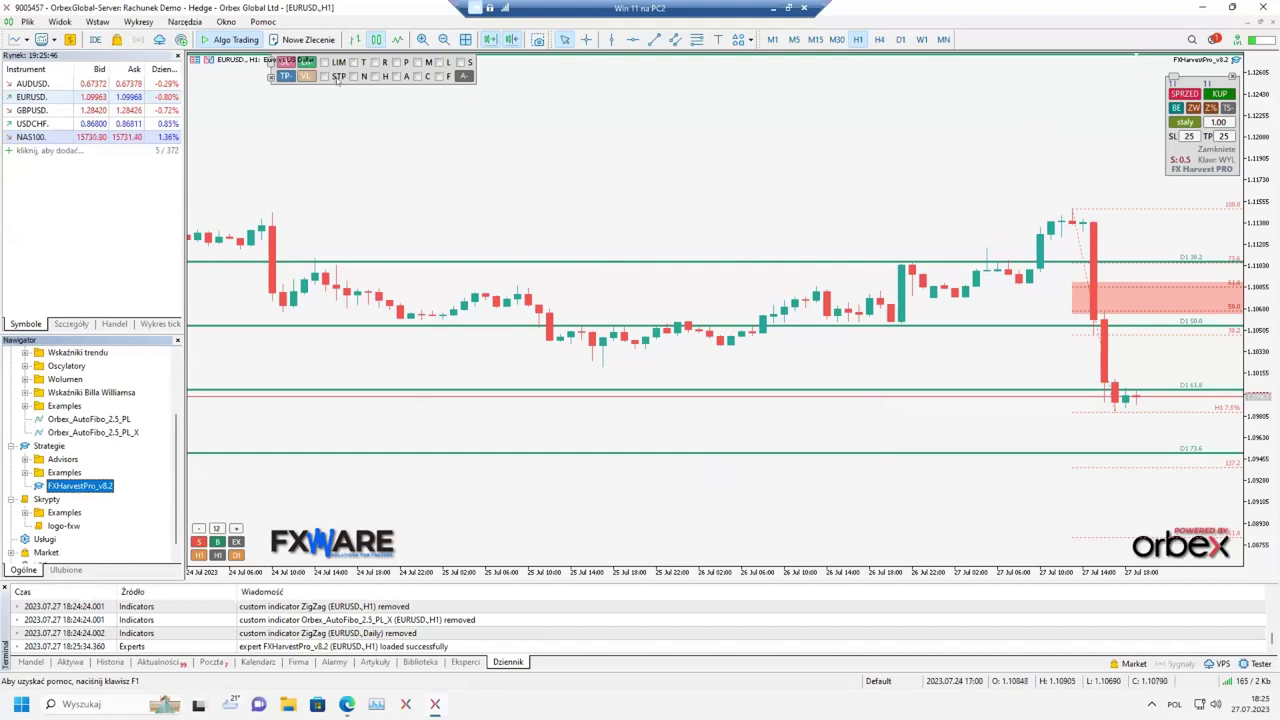
Step: Place the take-profit at the D1 50.0 level and the stop-loss at D1 73.6
left_click(286, 77)
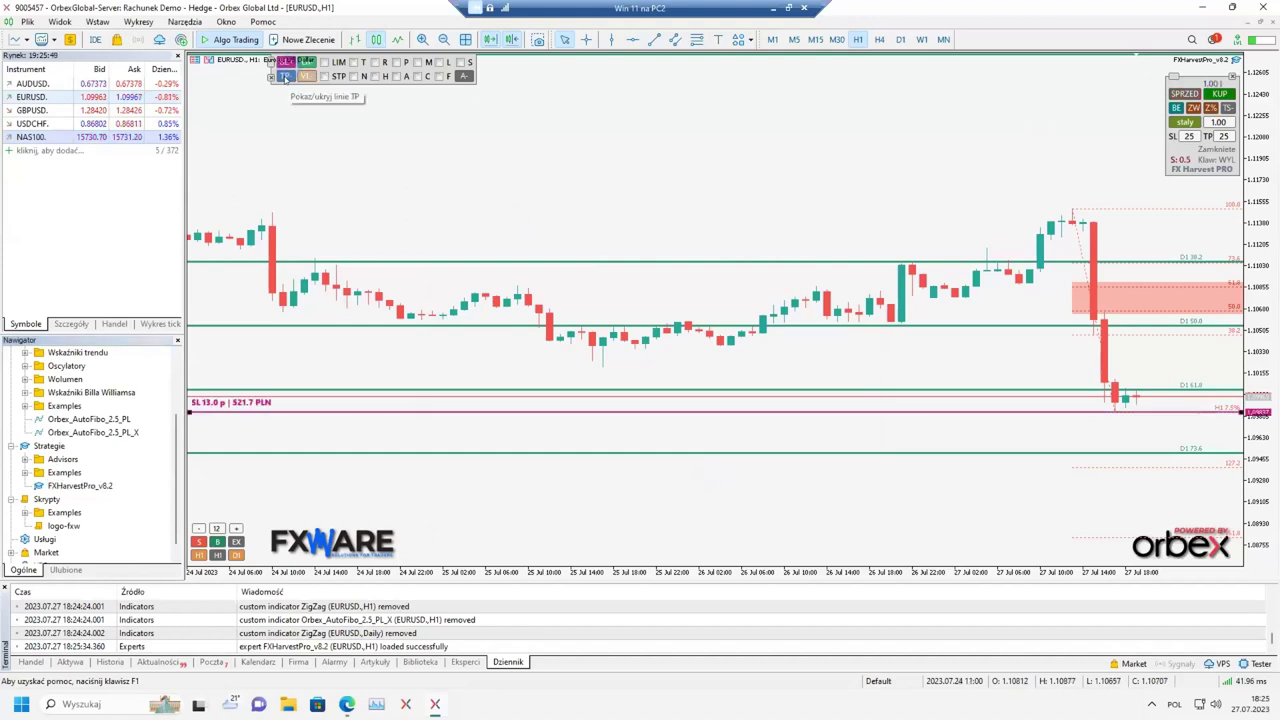
left_click_drag(759, 208, 748, 329)
left_click_drag(385, 413, 395, 453)
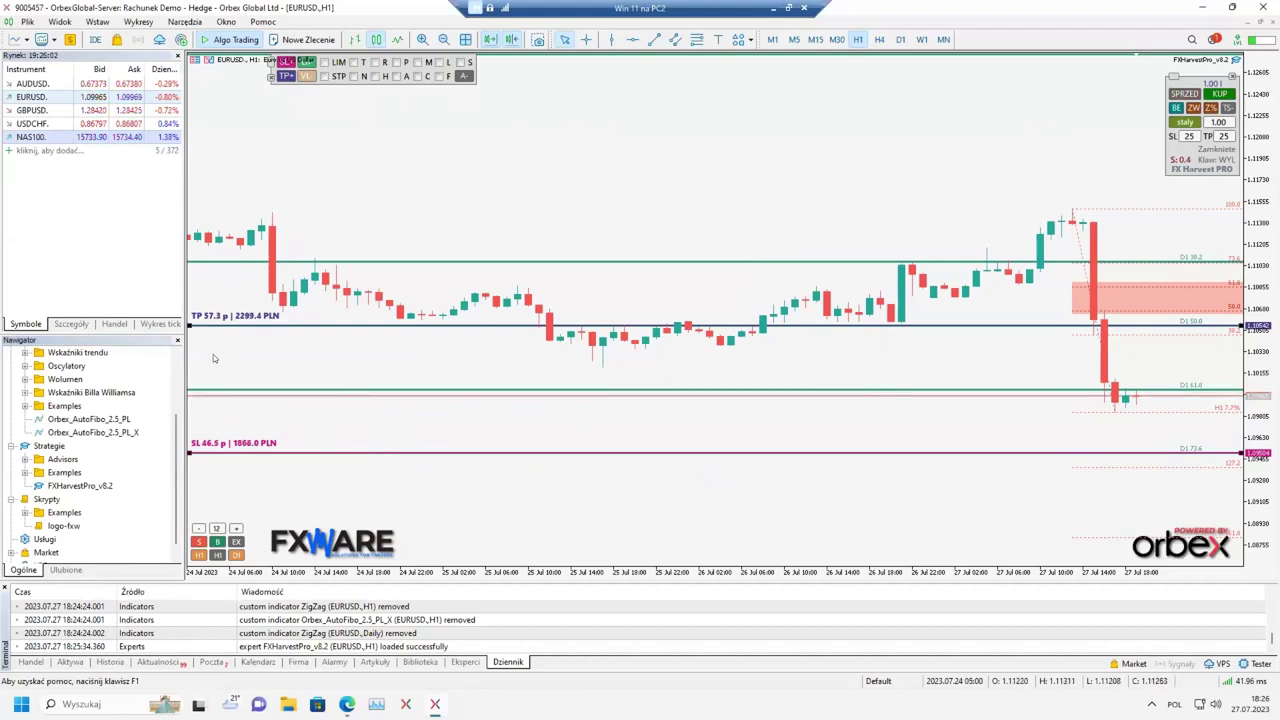
Step: Switch sizing from staly to kwota 500 and buy 0.26 lots of EURUSD
left_click(1194, 122)
left_click(1199, 122)
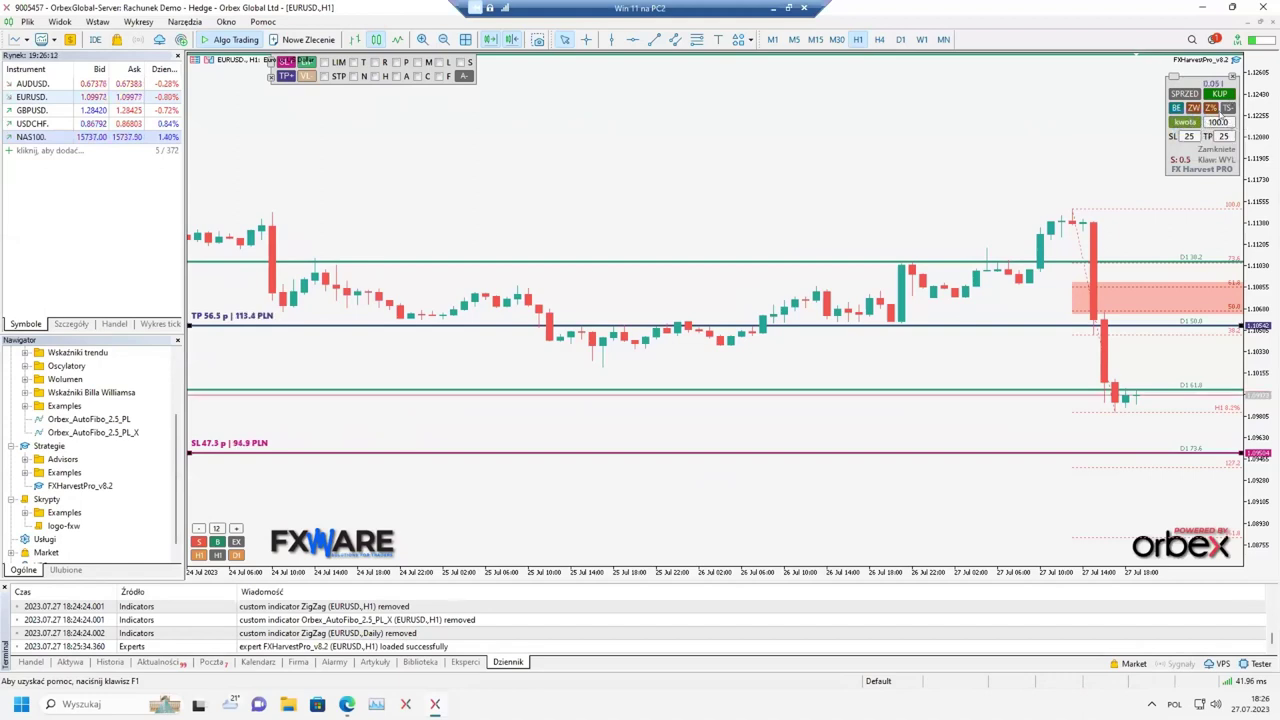
double_click(1216, 122)
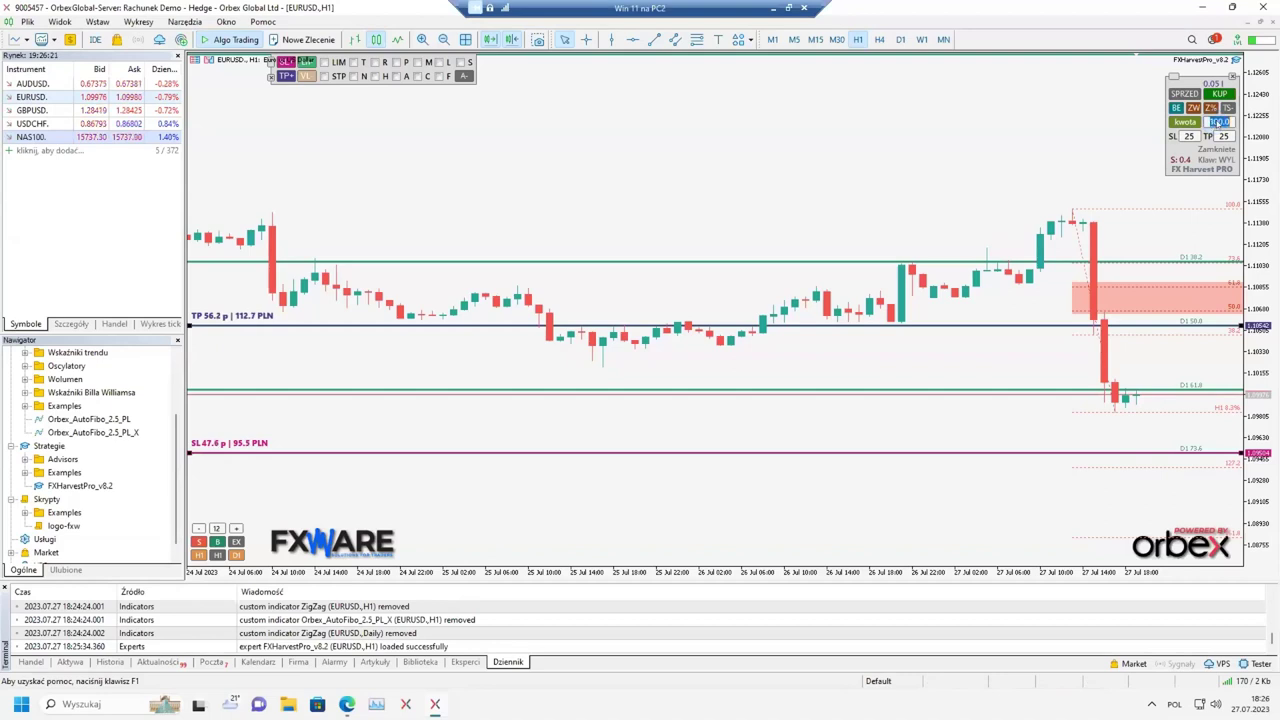
key("BackSpace")
type("500")
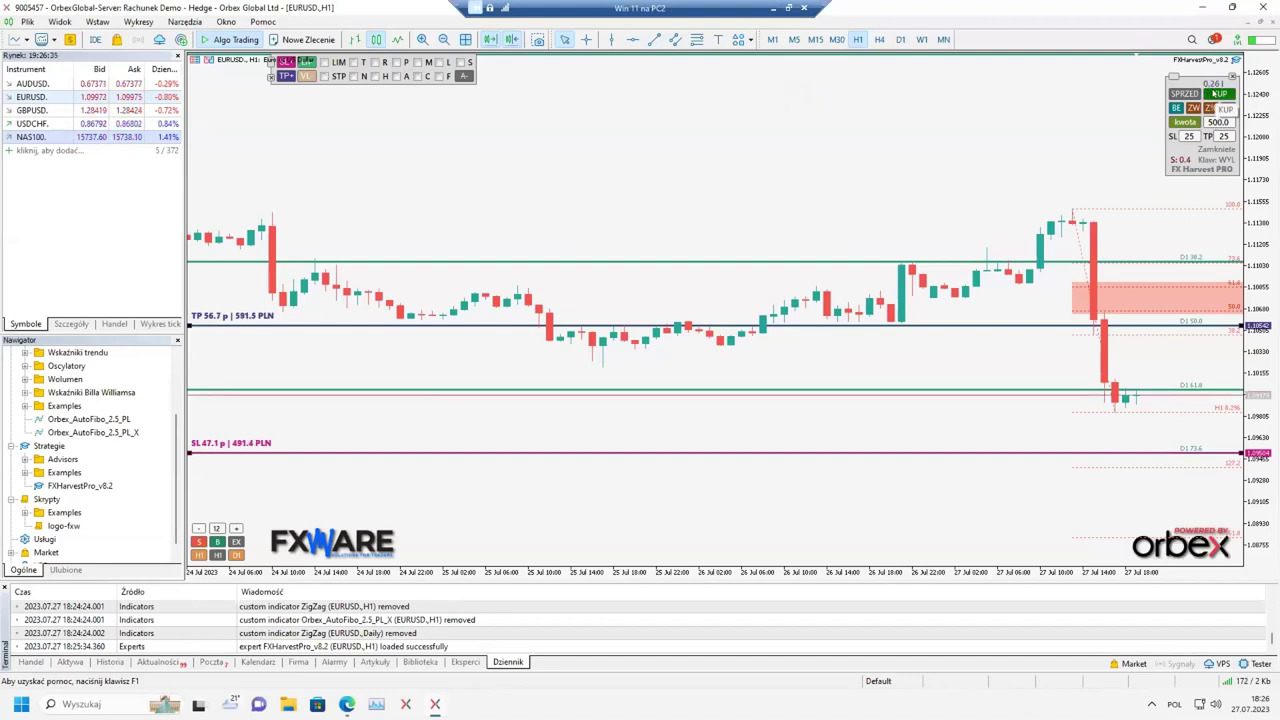
left_click(1218, 93)
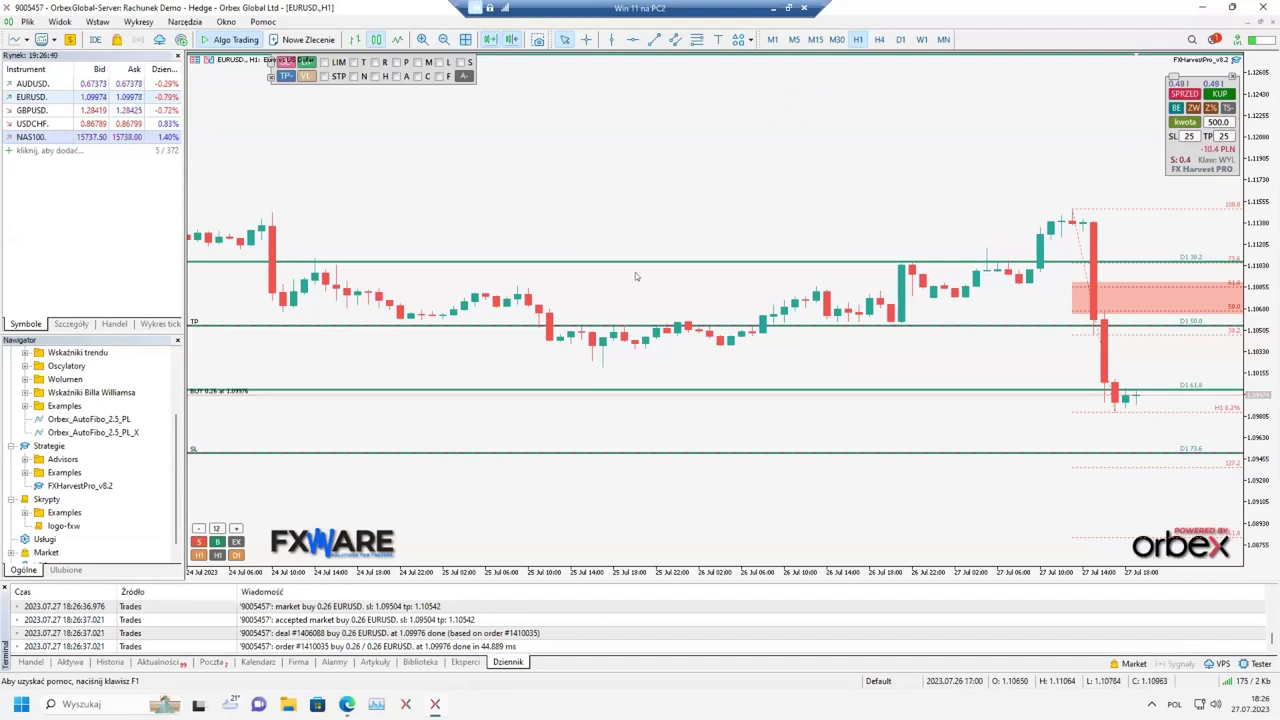
Step: Toggle the D1 levels off and on, switch EURUSD to M5, compress the price axis, and open the chart menu
left_click(236, 554)
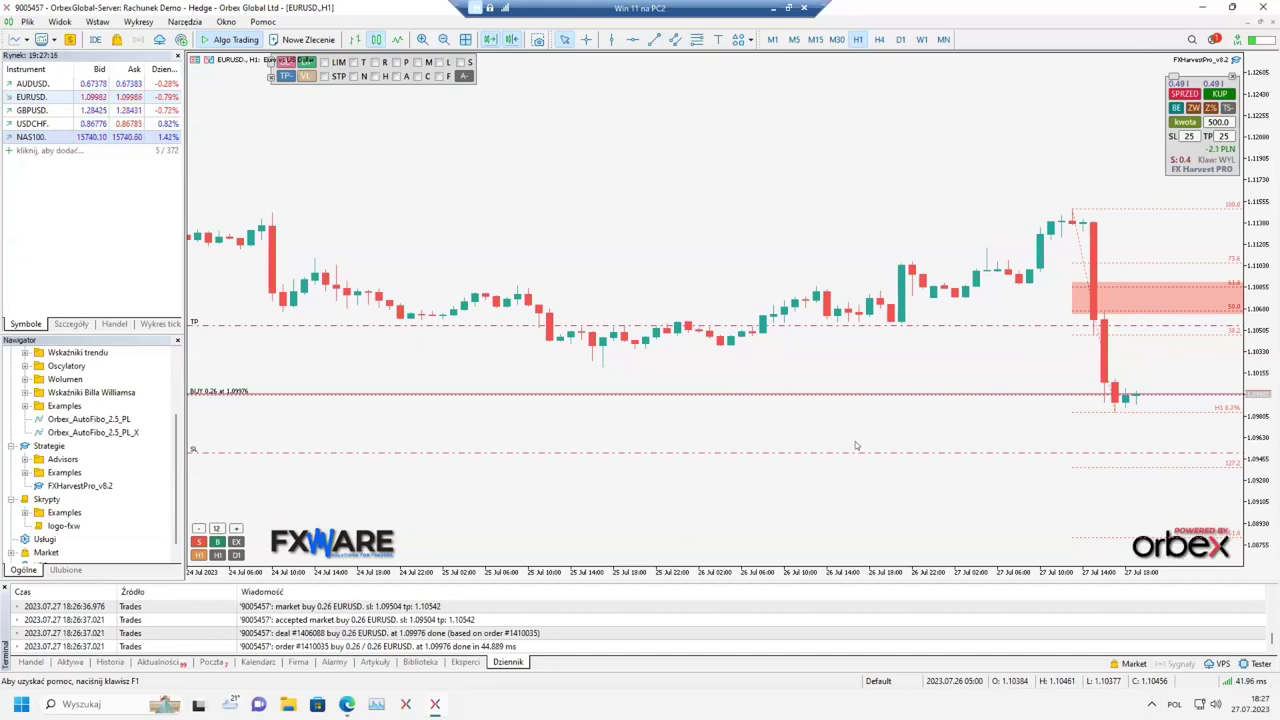
left_click(237, 555)
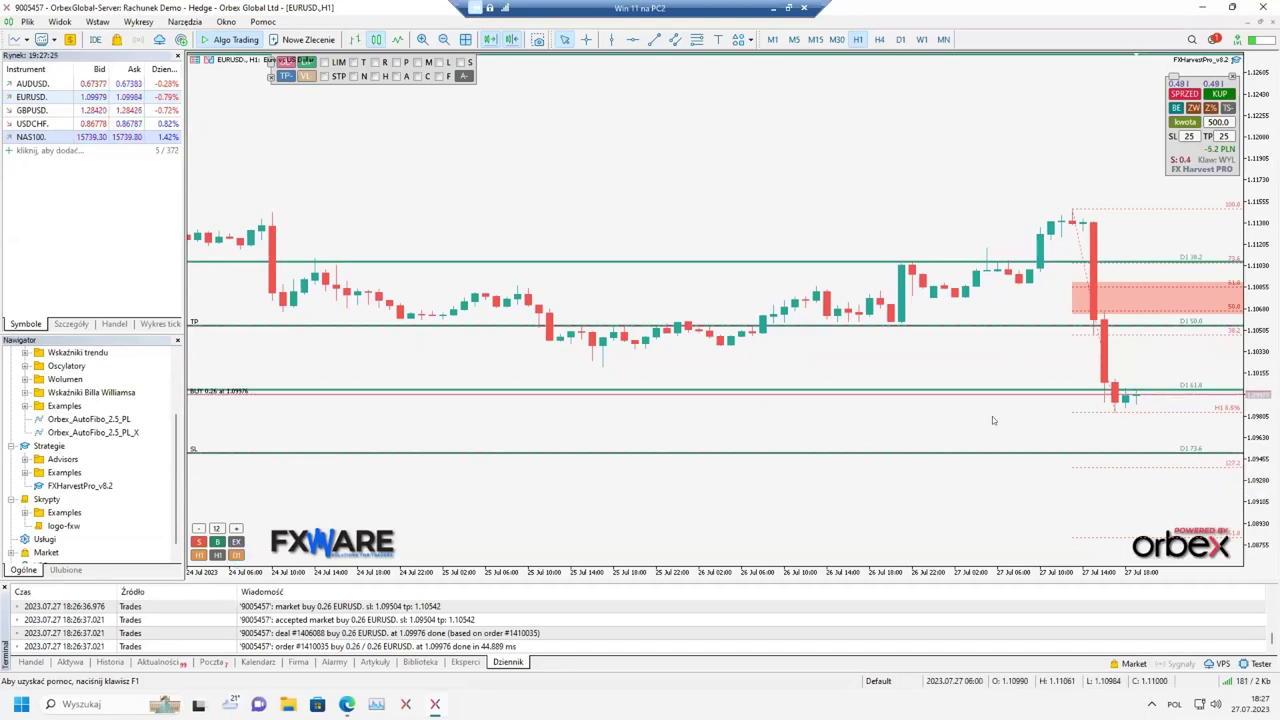
type("M5")
key("Return")
left_click_drag(1252, 284, 1248, 313)
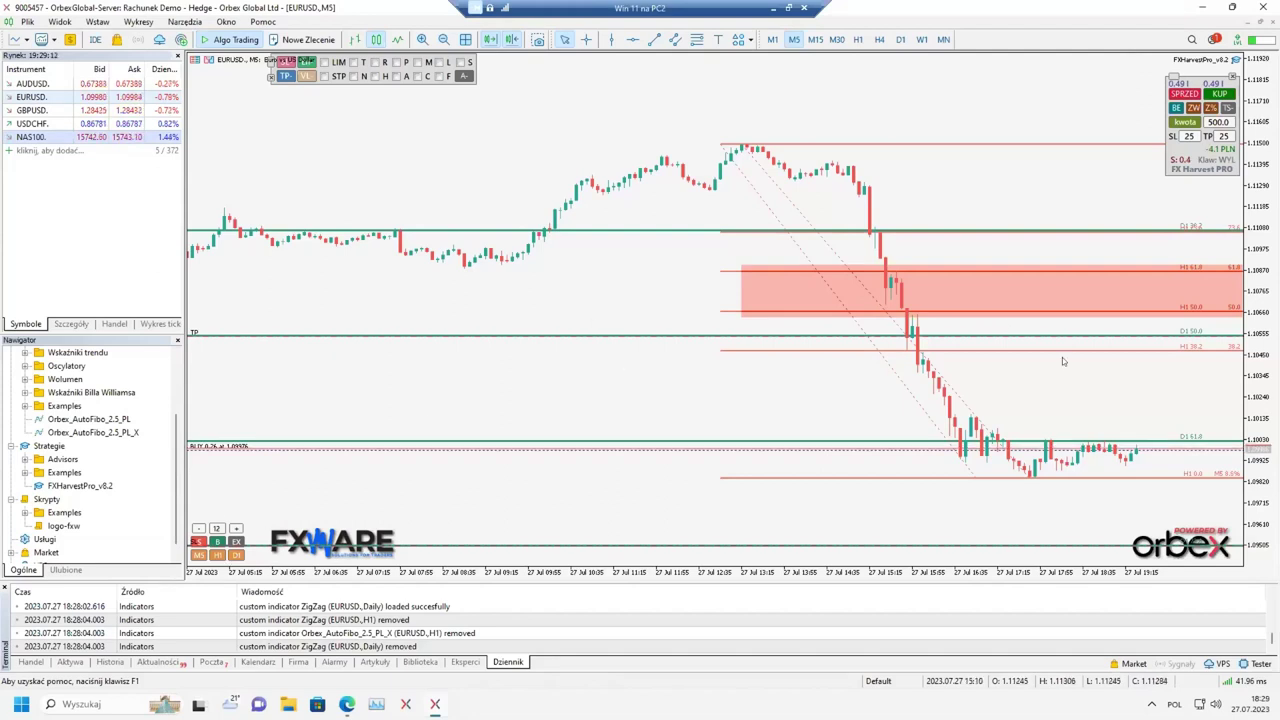
right_click(509, 130)
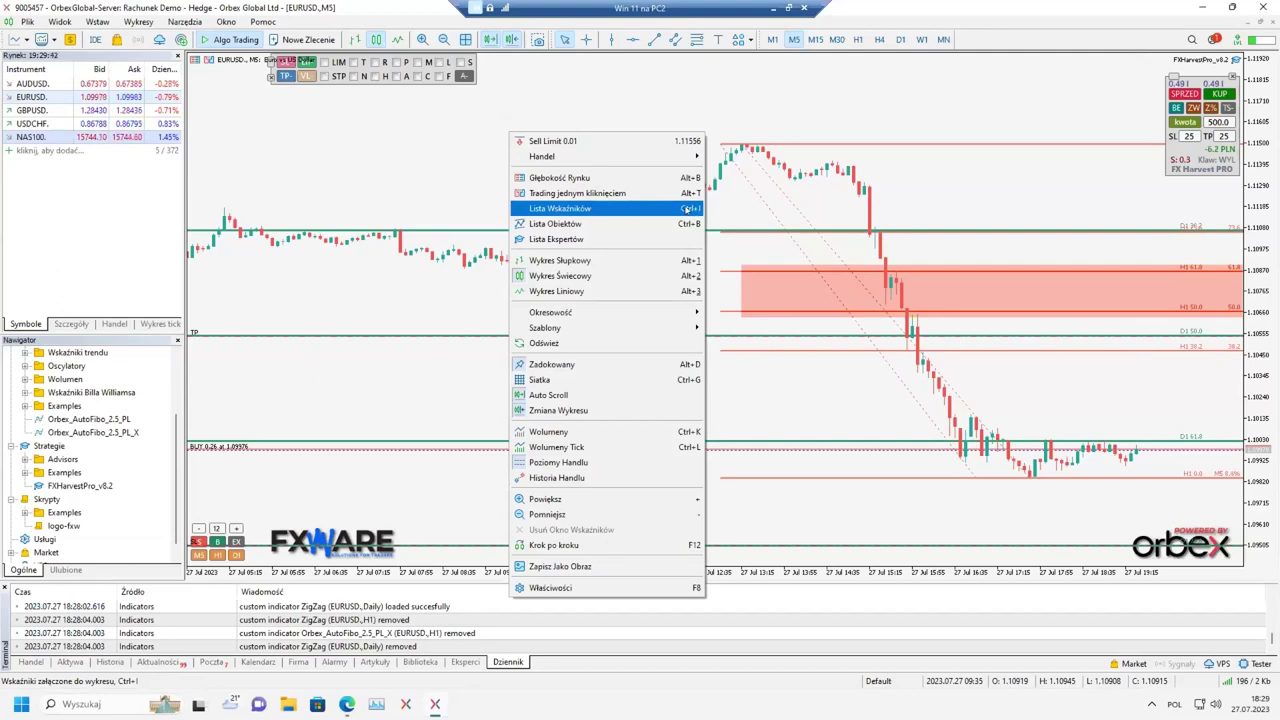
Step: Open Properties for Orbex_AutoFibo_2.5_PL_X from the Lista Wskaźników
left_click(583, 208)
left_click(595, 287)
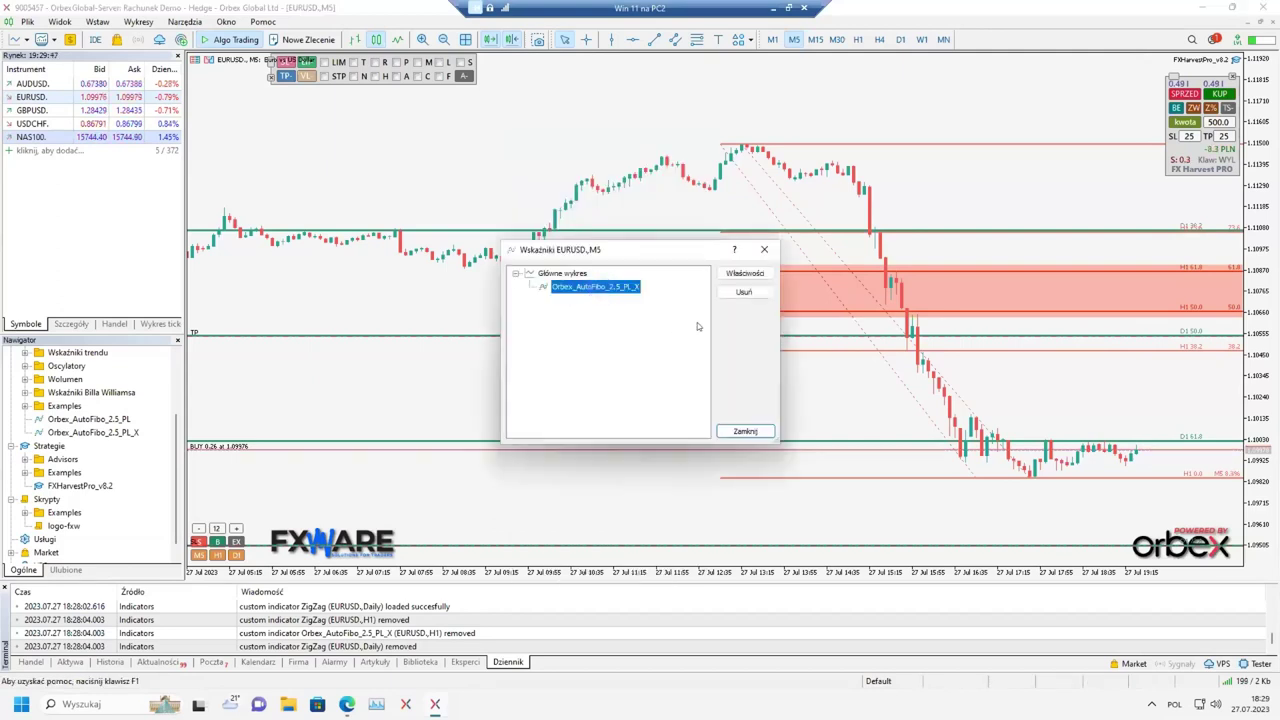
left_click(741, 273)
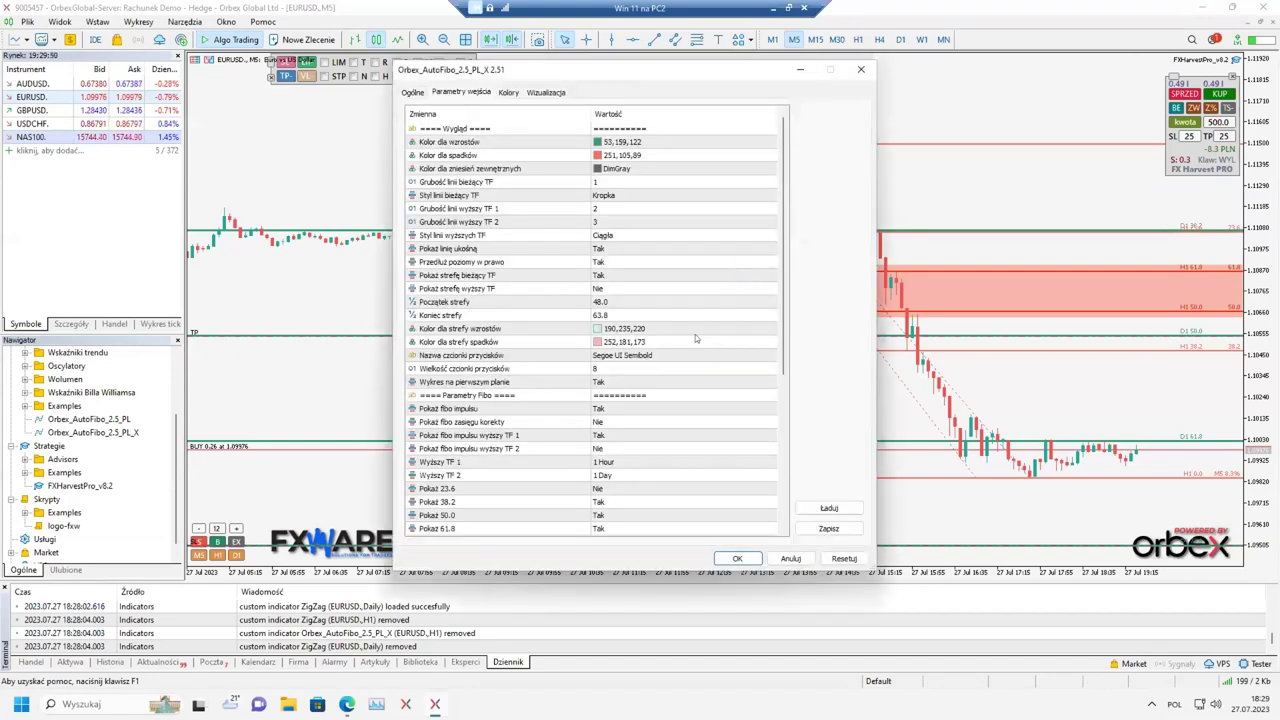
Step: Stretch the AutoFibo properties dialog taller and set the levels not to extend right
left_click_drag(772, 566, 774, 674)
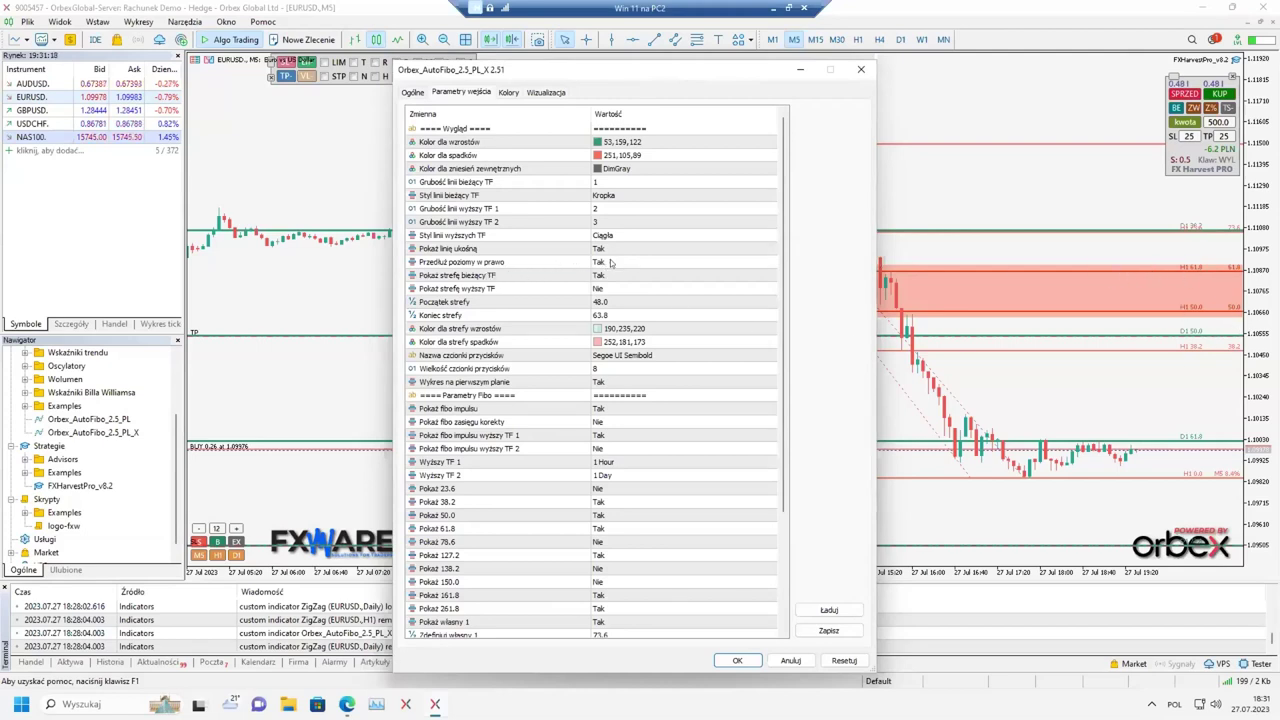
double_click(611, 262)
left_click(611, 262)
Step: Apply the no-extend setting, close the indicators list and enable the crosshair
left_click(737, 660)
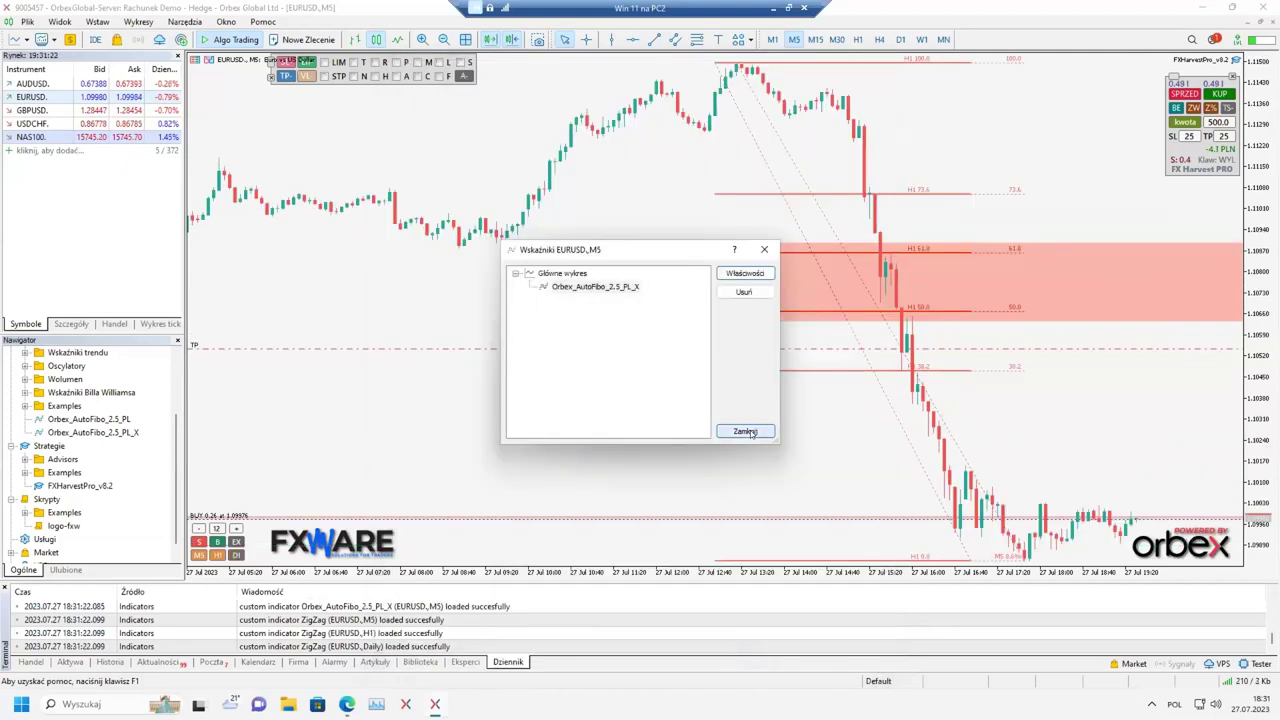
left_click(752, 432)
middle_click(1000, 410)
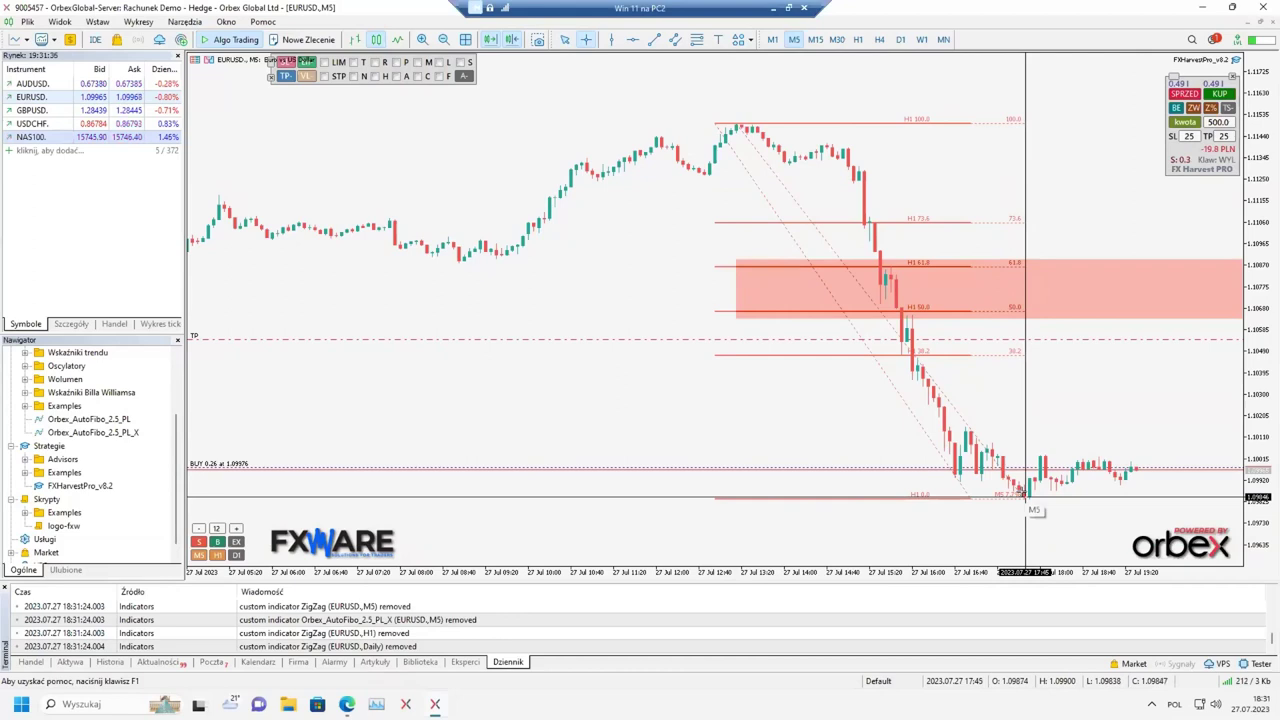
Step: Reopen AutoFibo's input parameters and set 'Przedłuż poziomy w prawo' back to Tak
right_click(866, 165)
left_click(940, 206)
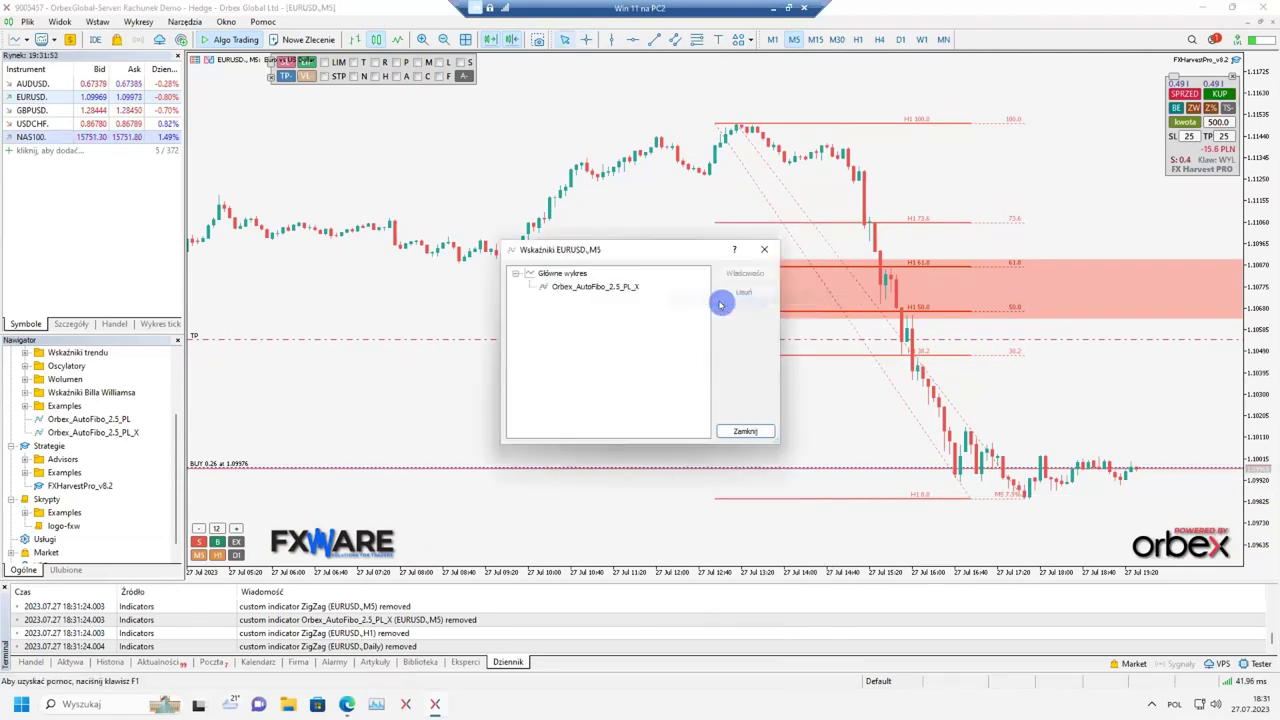
double_click(625, 287)
left_click(604, 261)
left_click(604, 261)
left_click(604, 261)
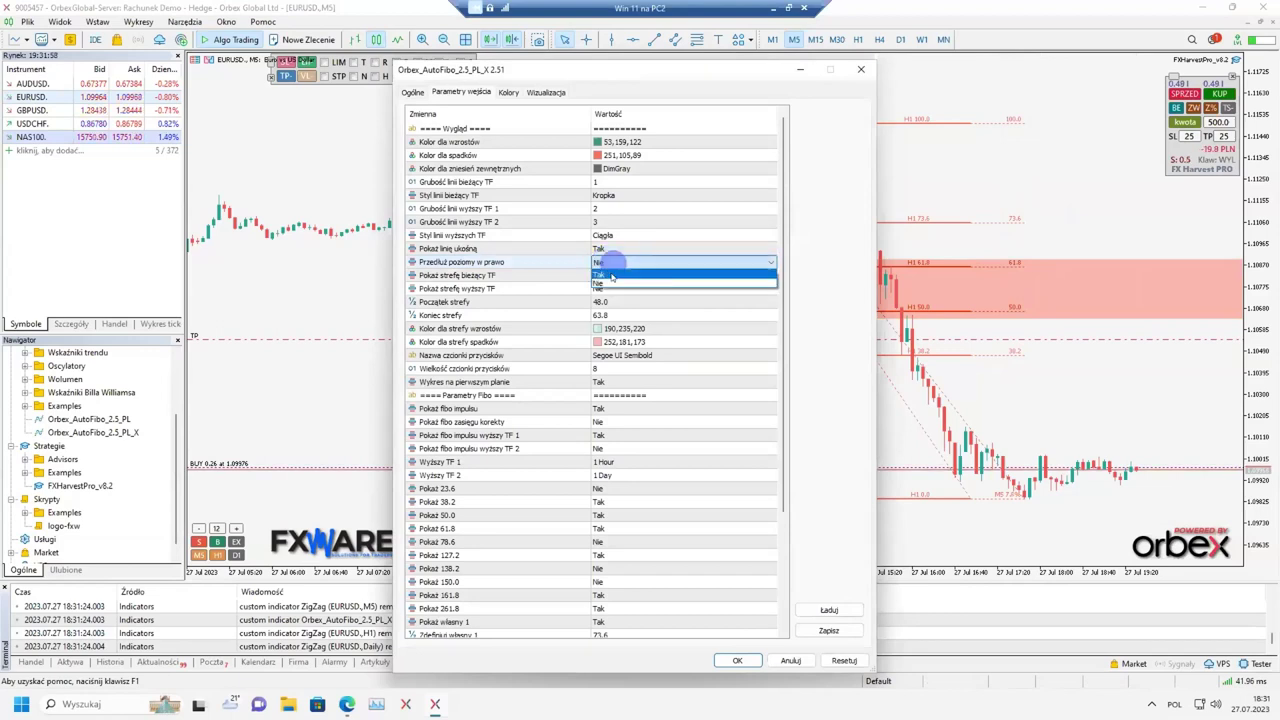
left_click(612, 275)
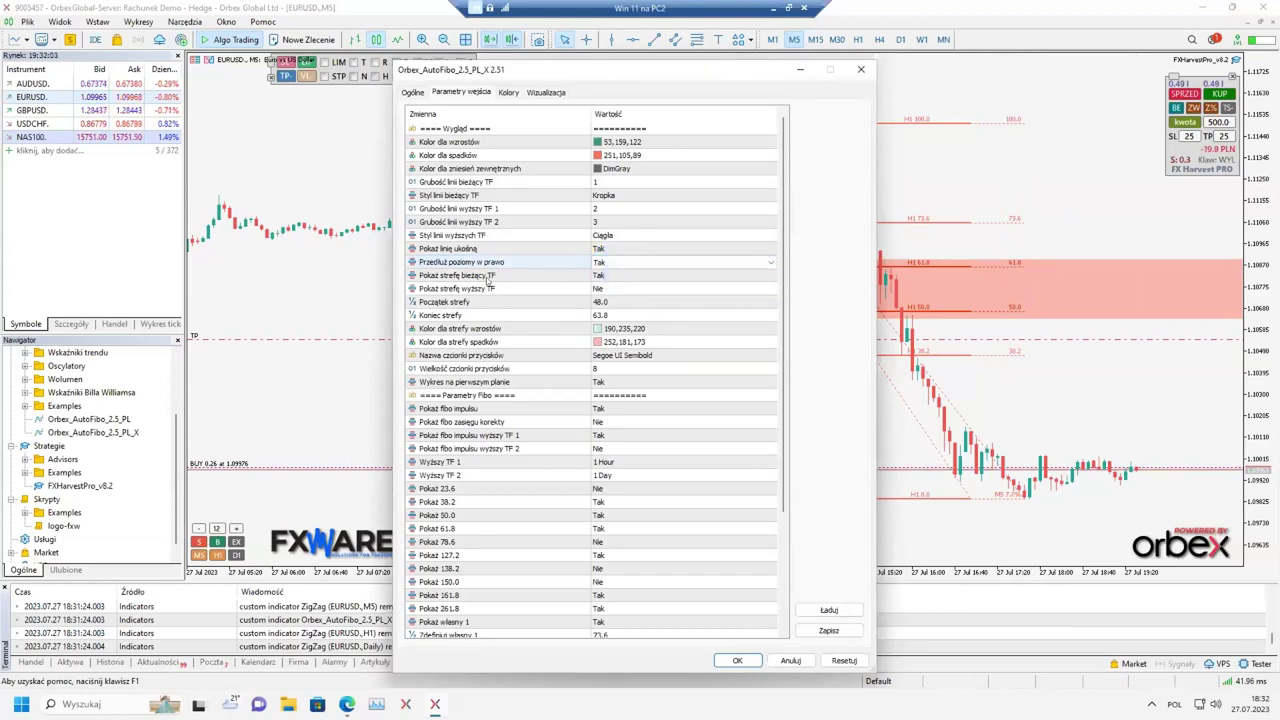
Step: Change the zone start from 48.0 to 58 and the zone end from 63.8 to 65, then apply and close
left_click(530, 277)
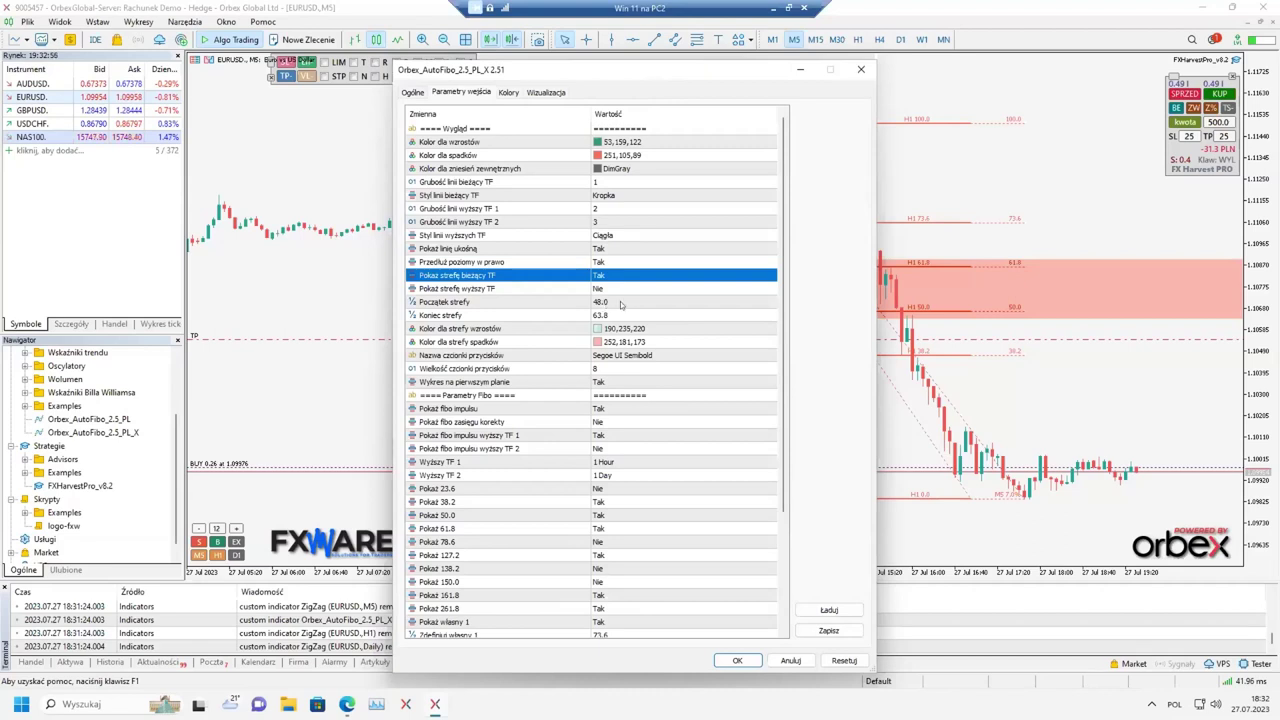
double_click(612, 302)
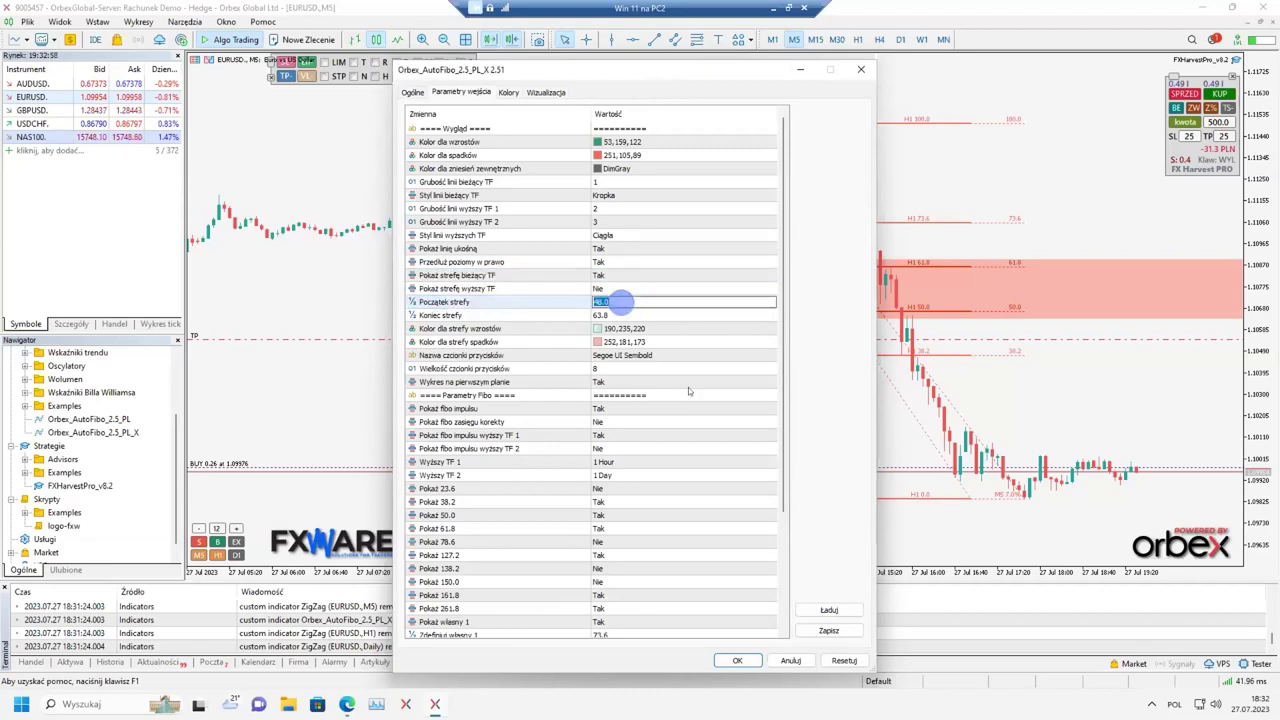
type("58")
left_click(616, 315)
double_click(616, 315)
type("64")
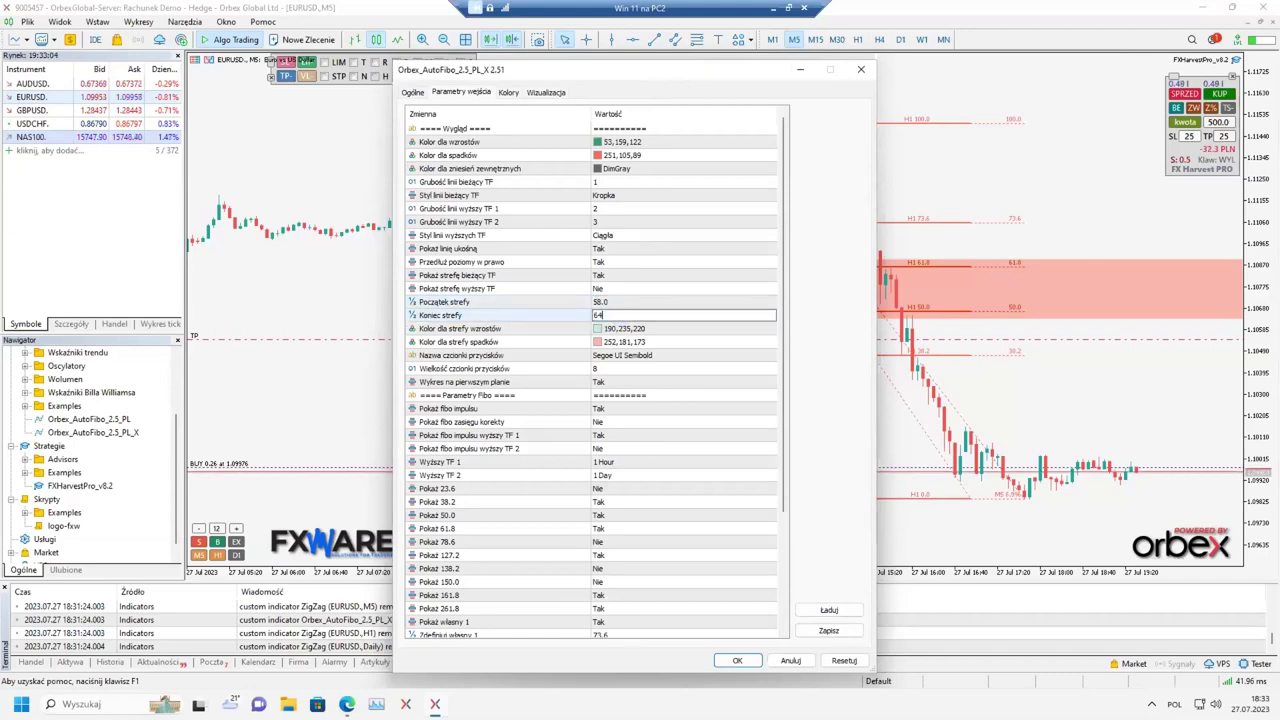
key("BackSpace")
type("5")
left_click(545, 328)
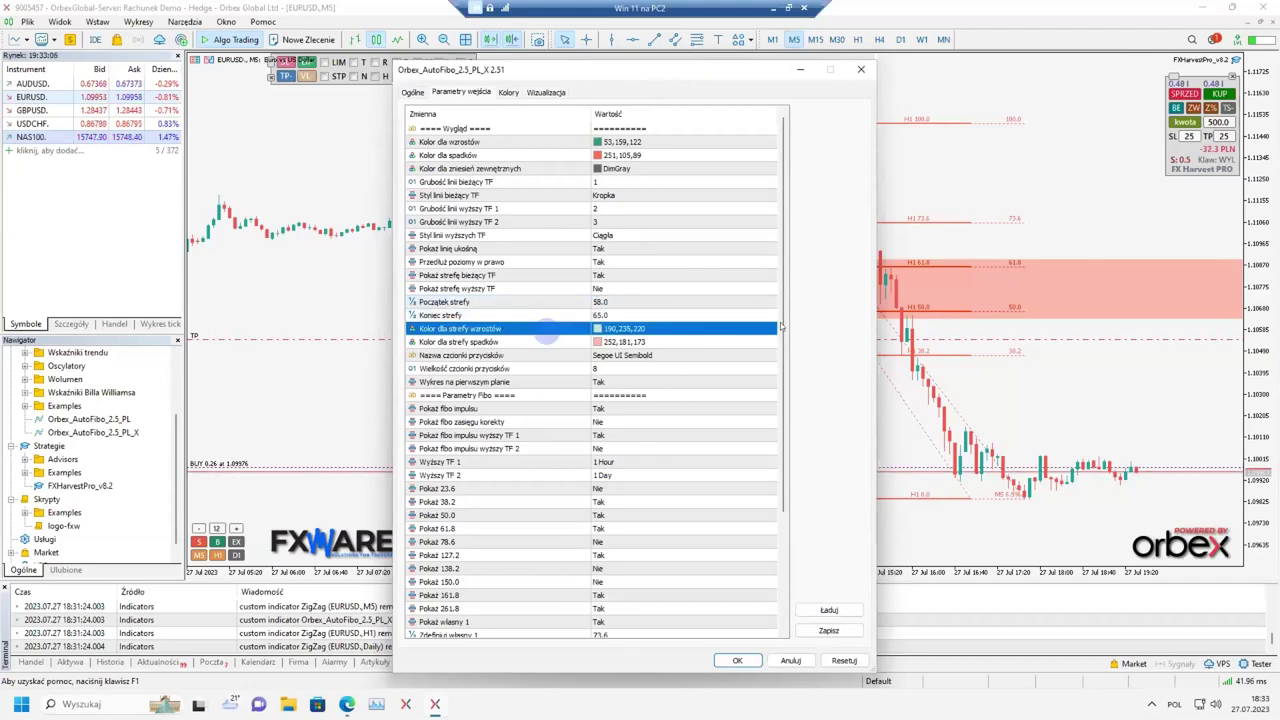
left_click(746, 664)
left_click(737, 423)
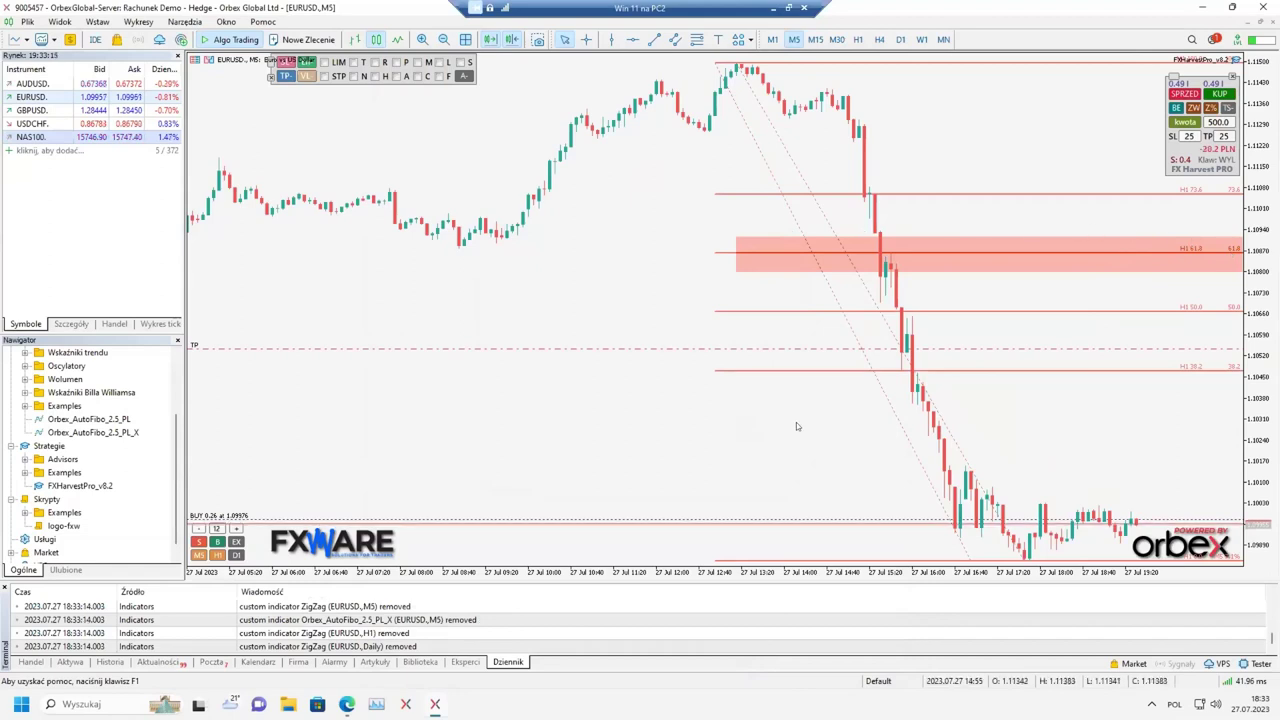
Step: Compress the price scale, pan for space right of the last candle, and open the zone's settings
left_click(1259, 296)
left_click_drag(1262, 318, 1155, 380)
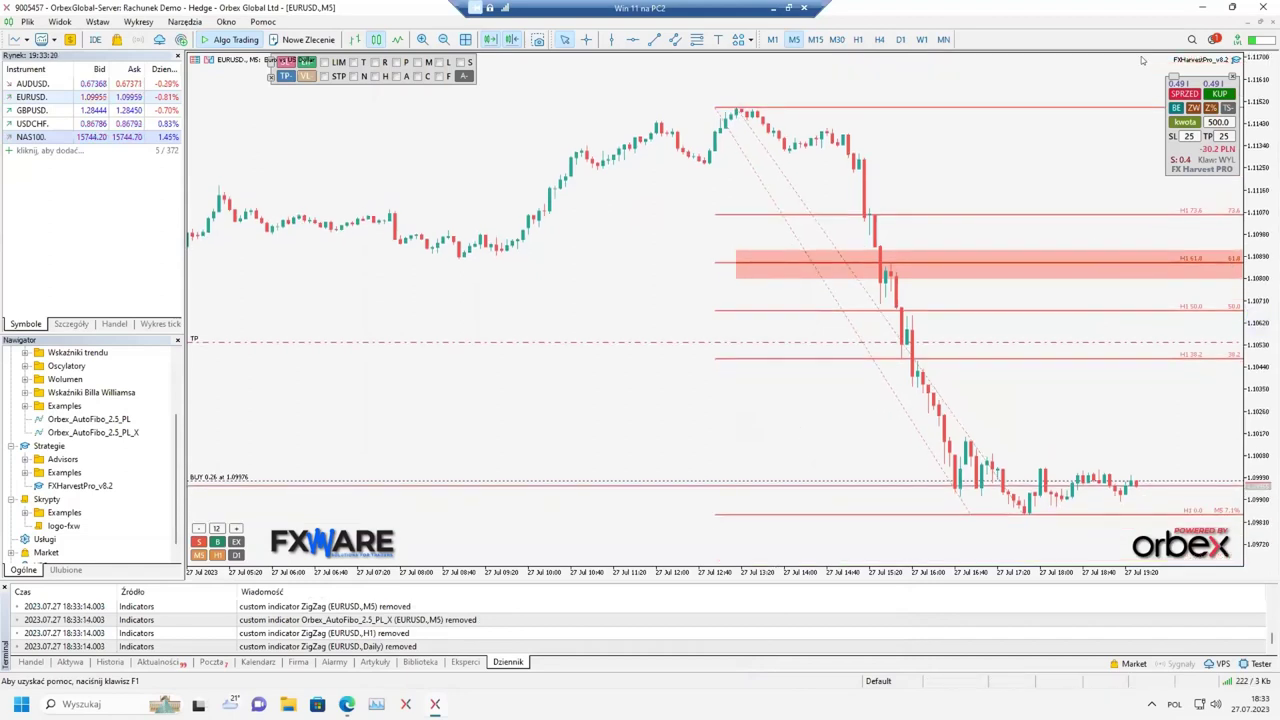
left_click_drag(793, 263, 703, 263)
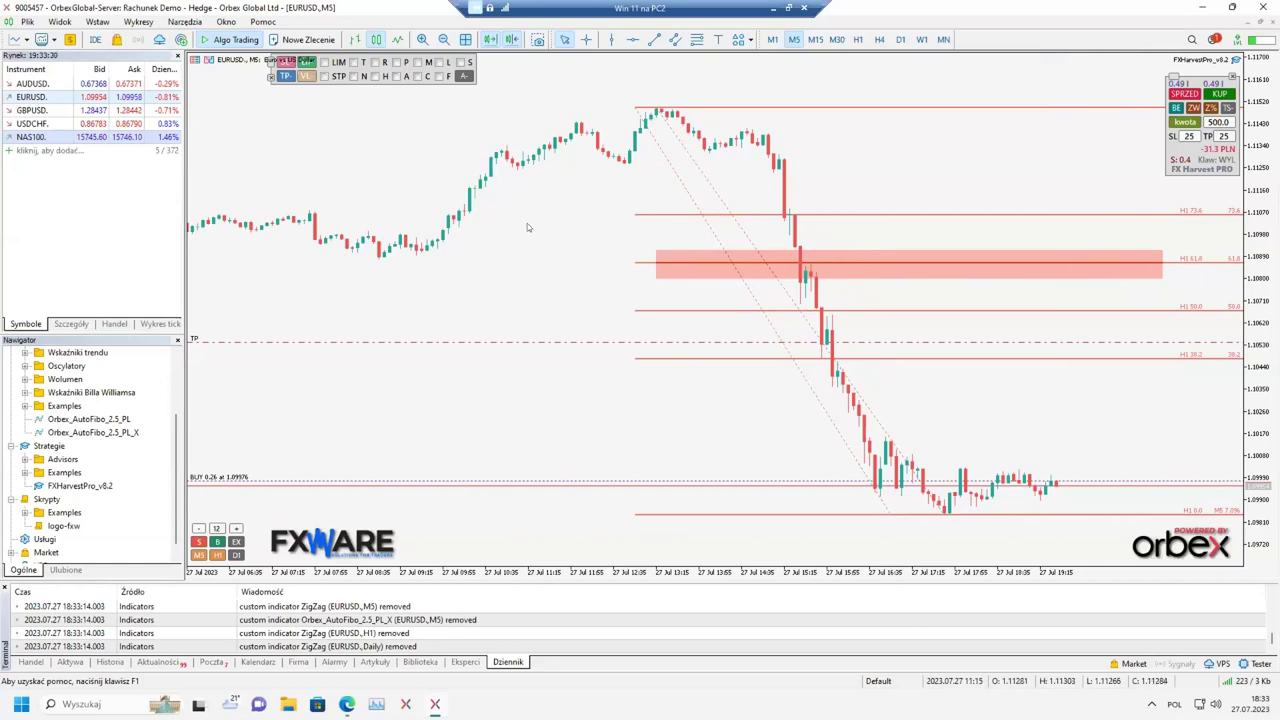
double_click(1130, 268)
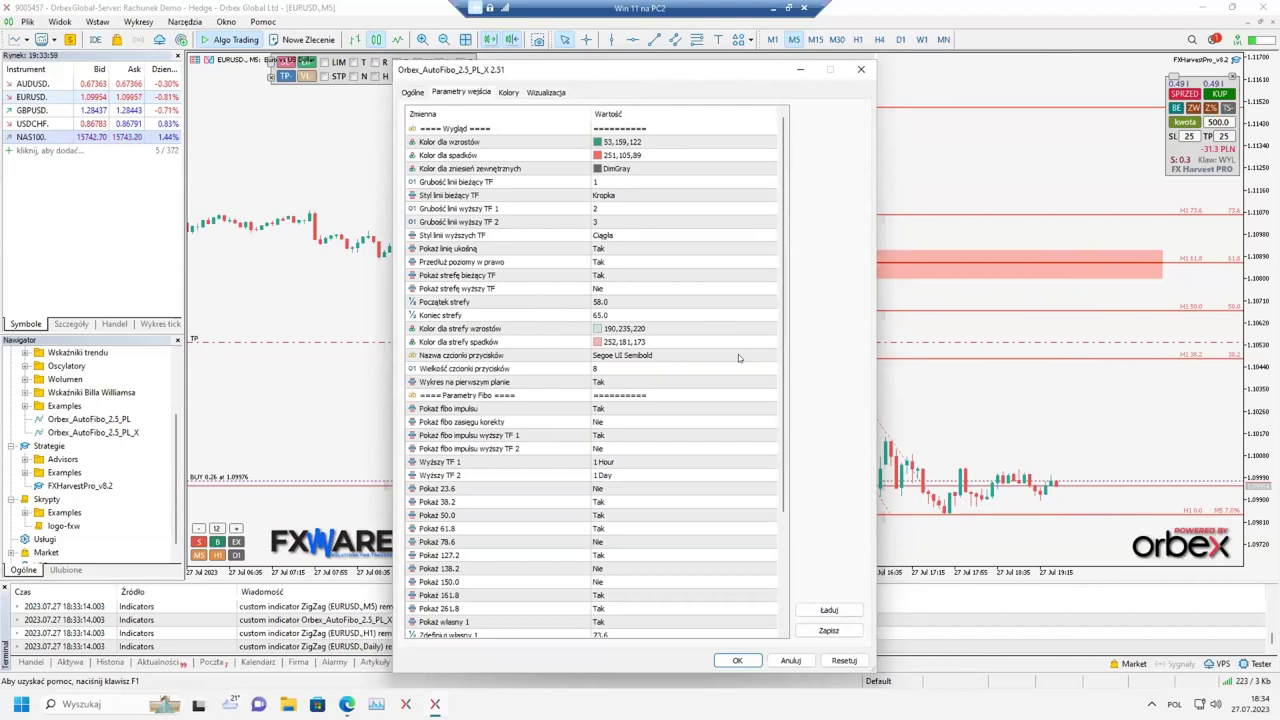
Step: Close the settings and step the chart through M15, M30, H1 and H4 up to D1
key("Return")
right_click(527, 224)
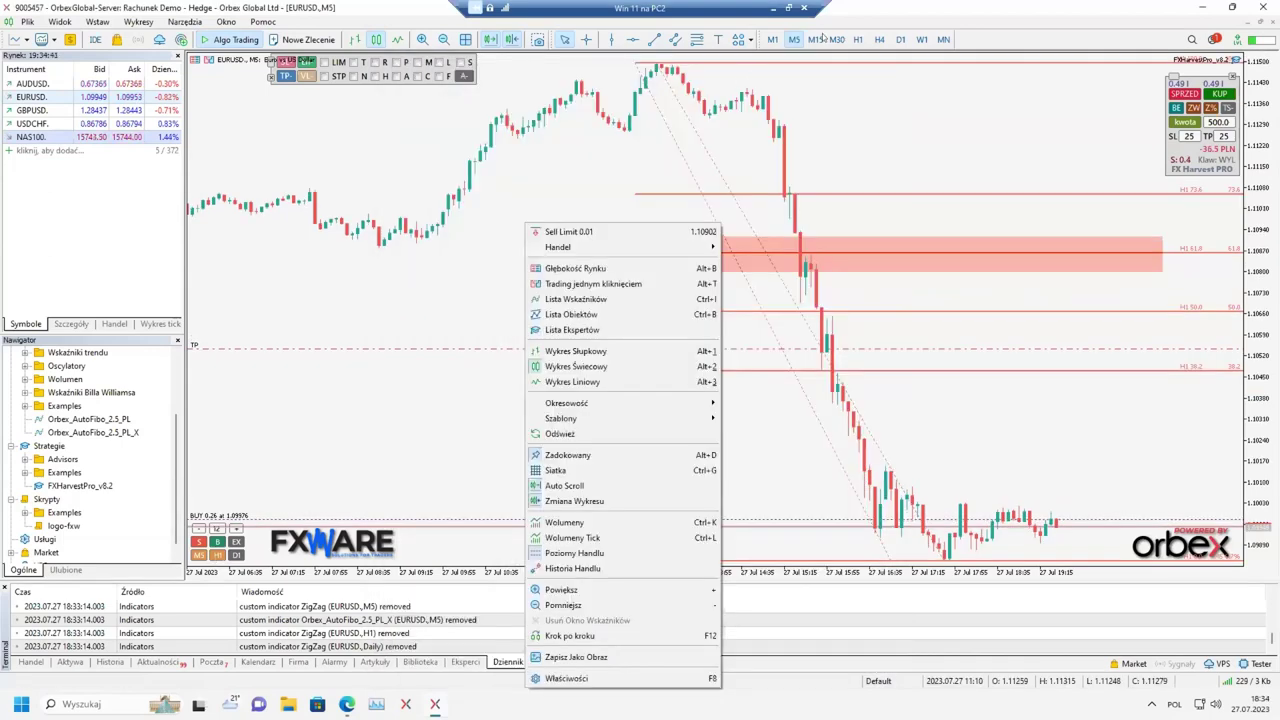
left_click(815, 39)
left_click(836, 39)
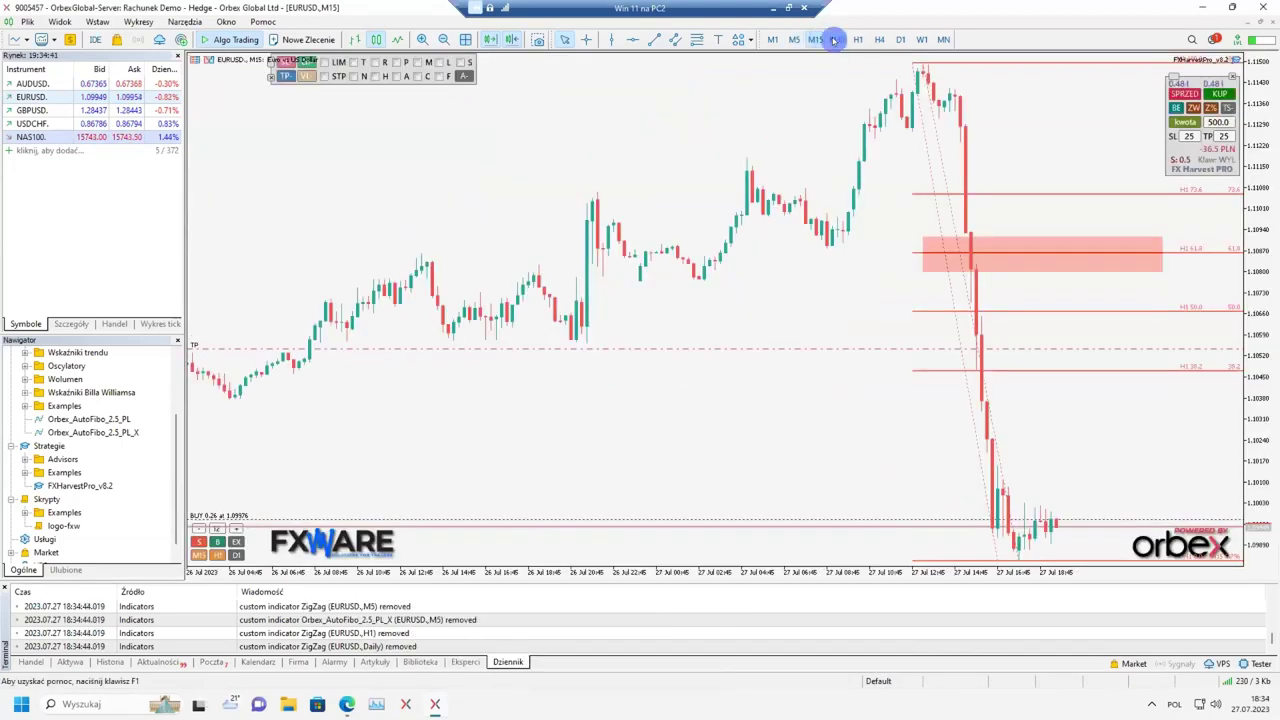
left_click(858, 39)
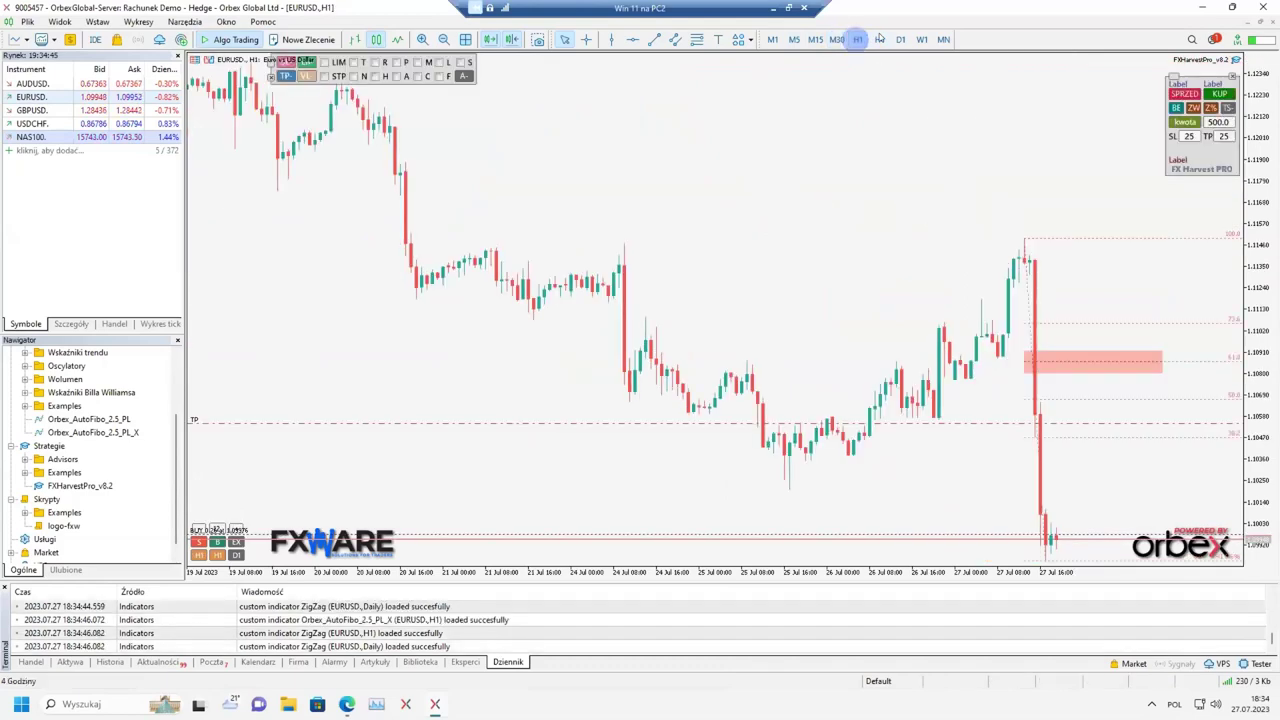
left_click(879, 39)
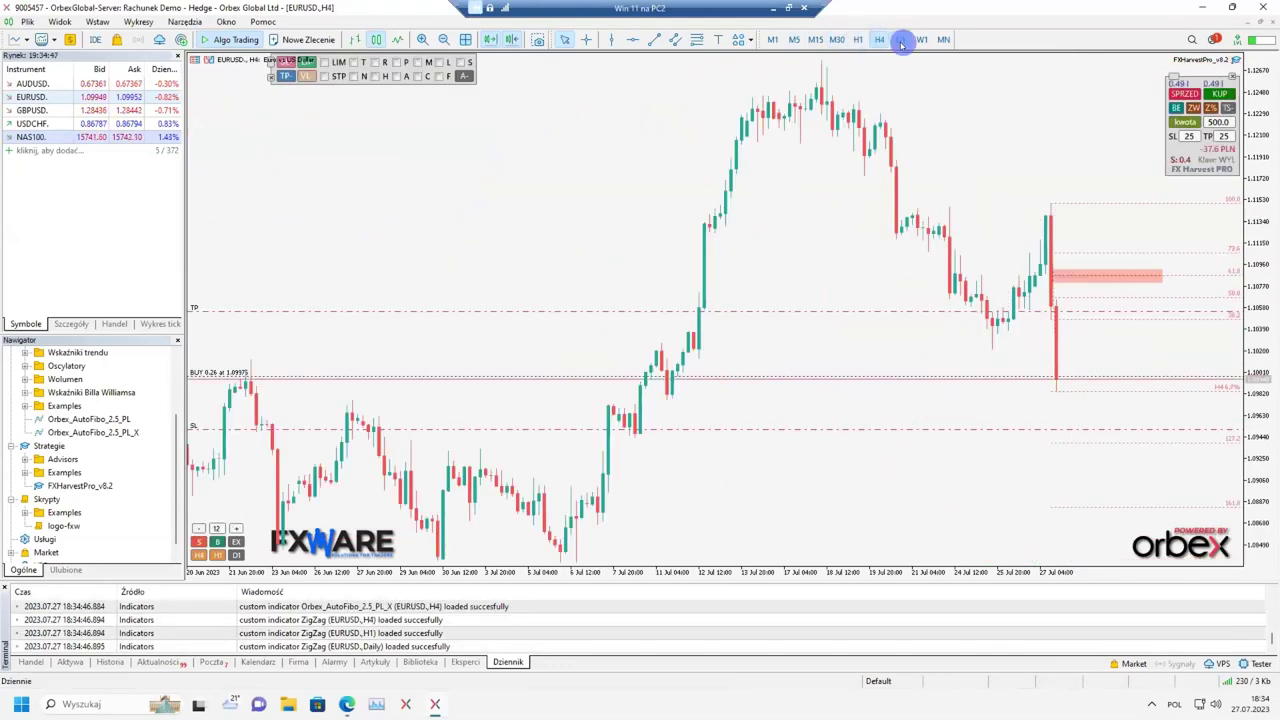
left_click(900, 39)
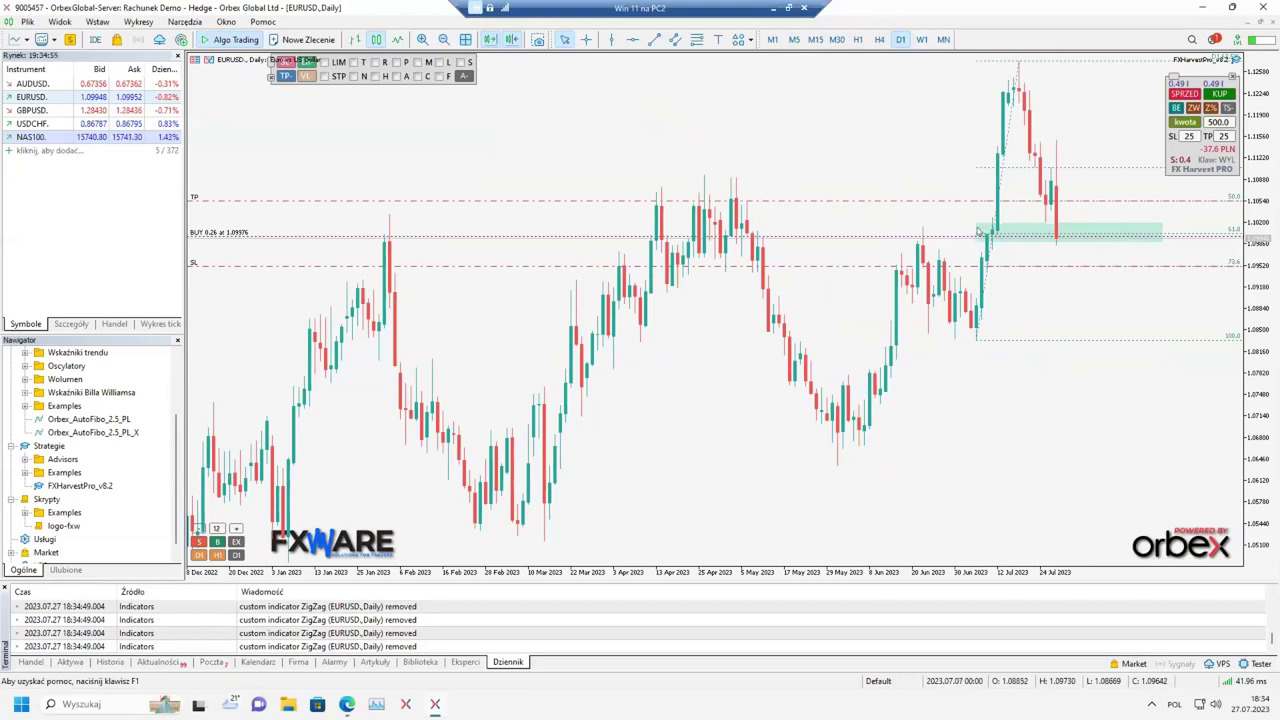
double_click(1125, 232)
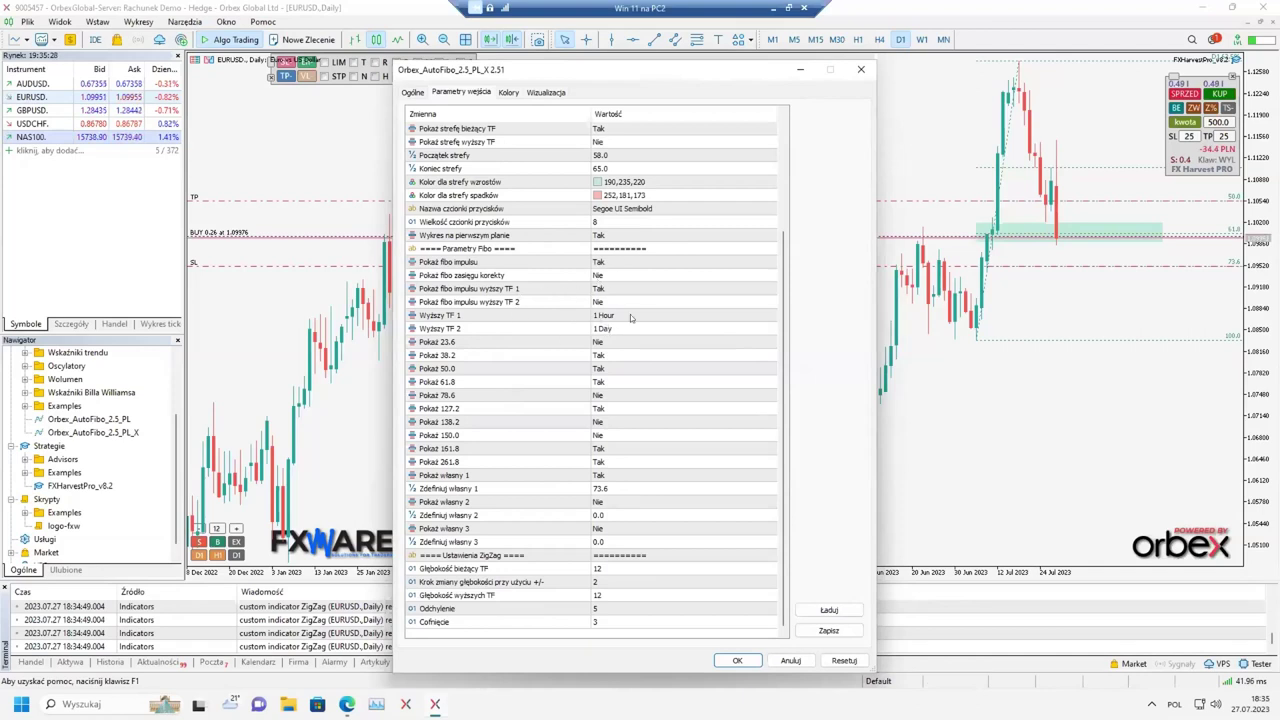
left_click(620, 316)
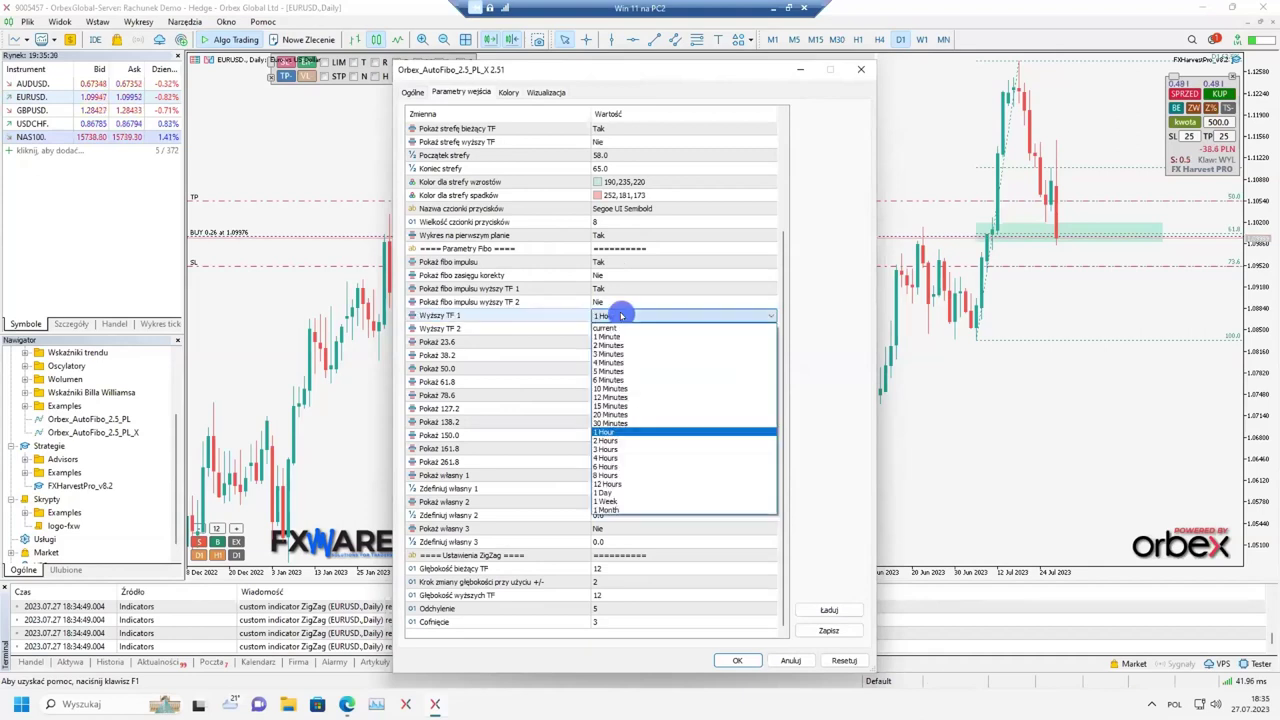
left_click(618, 318)
left_click(620, 328)
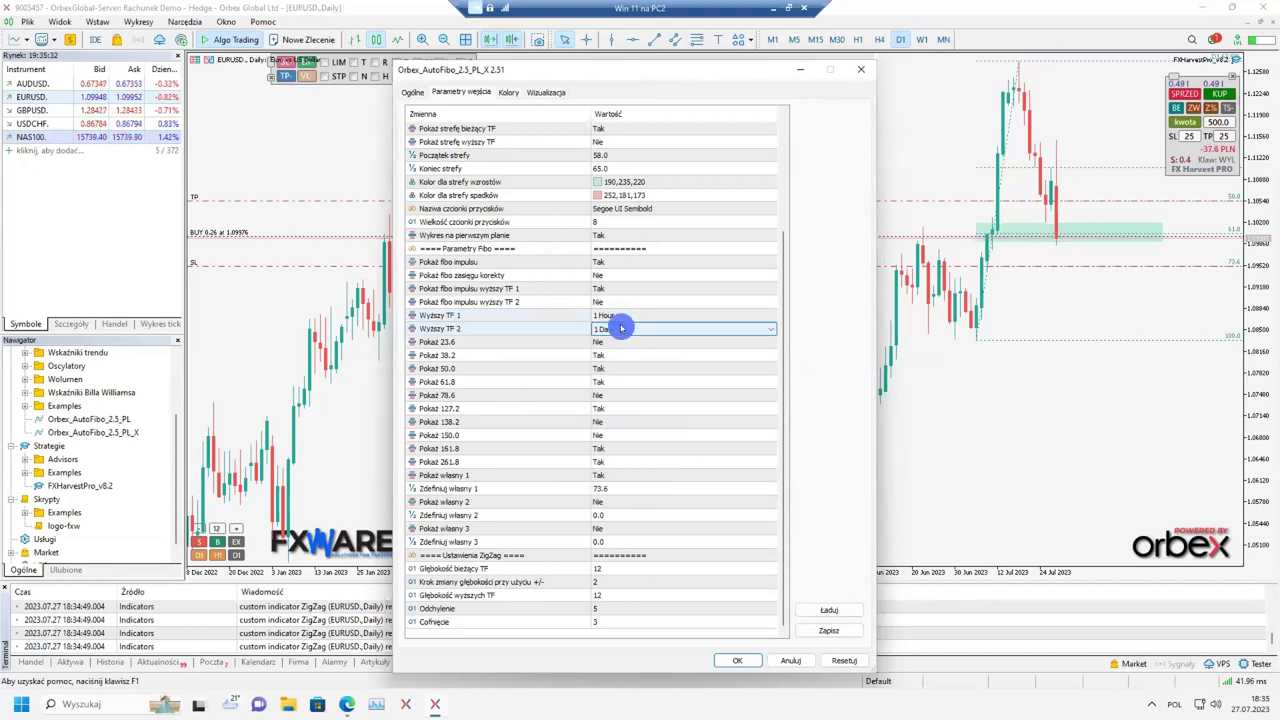
left_click(620, 328)
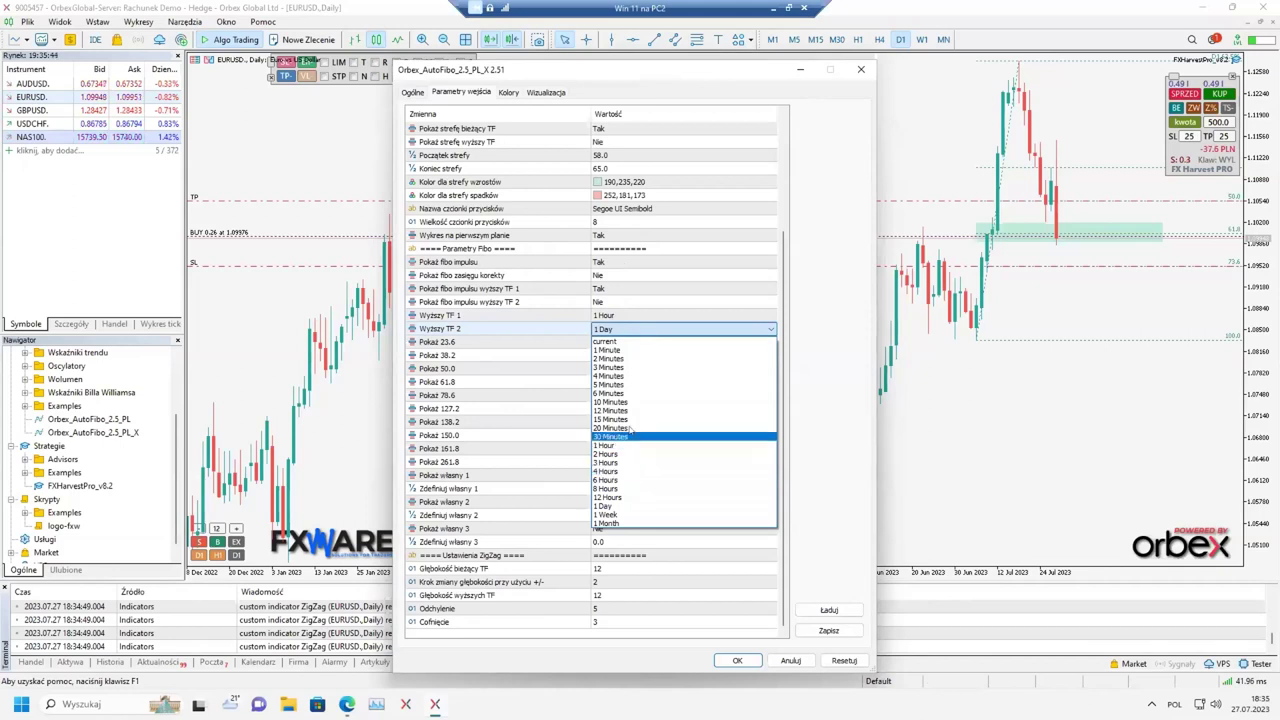
left_click(547, 314)
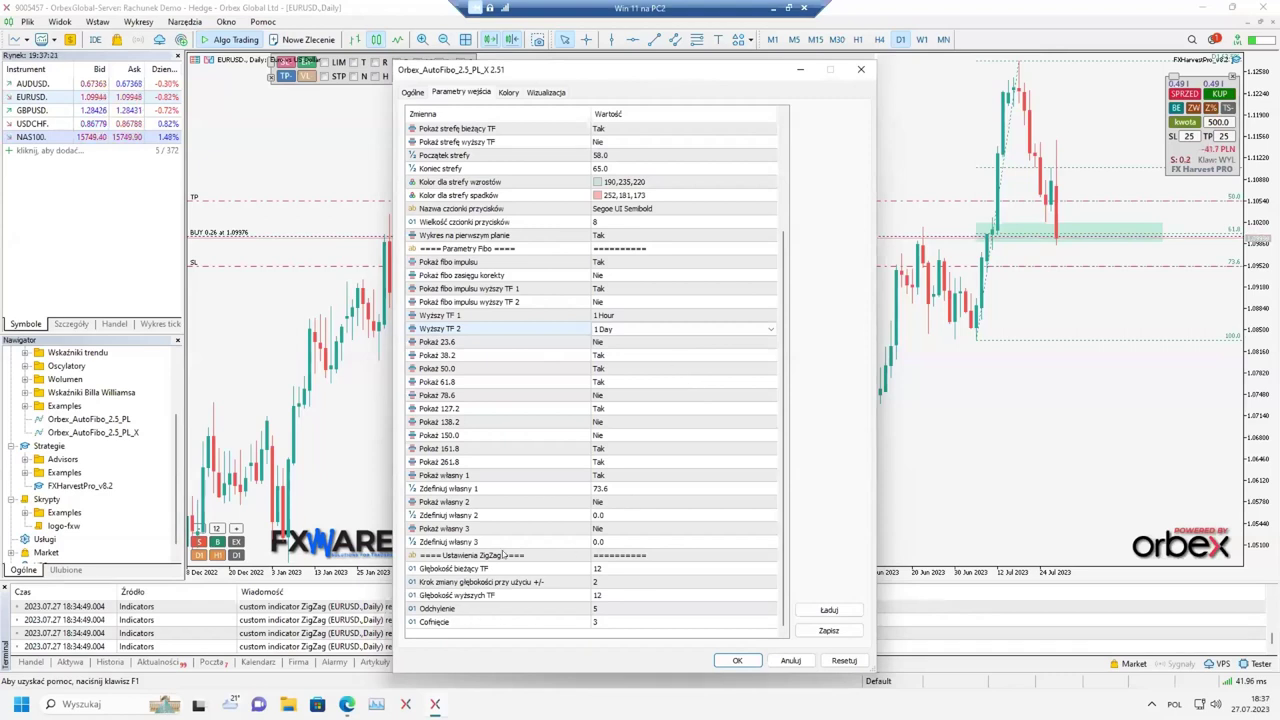
left_click(789, 660)
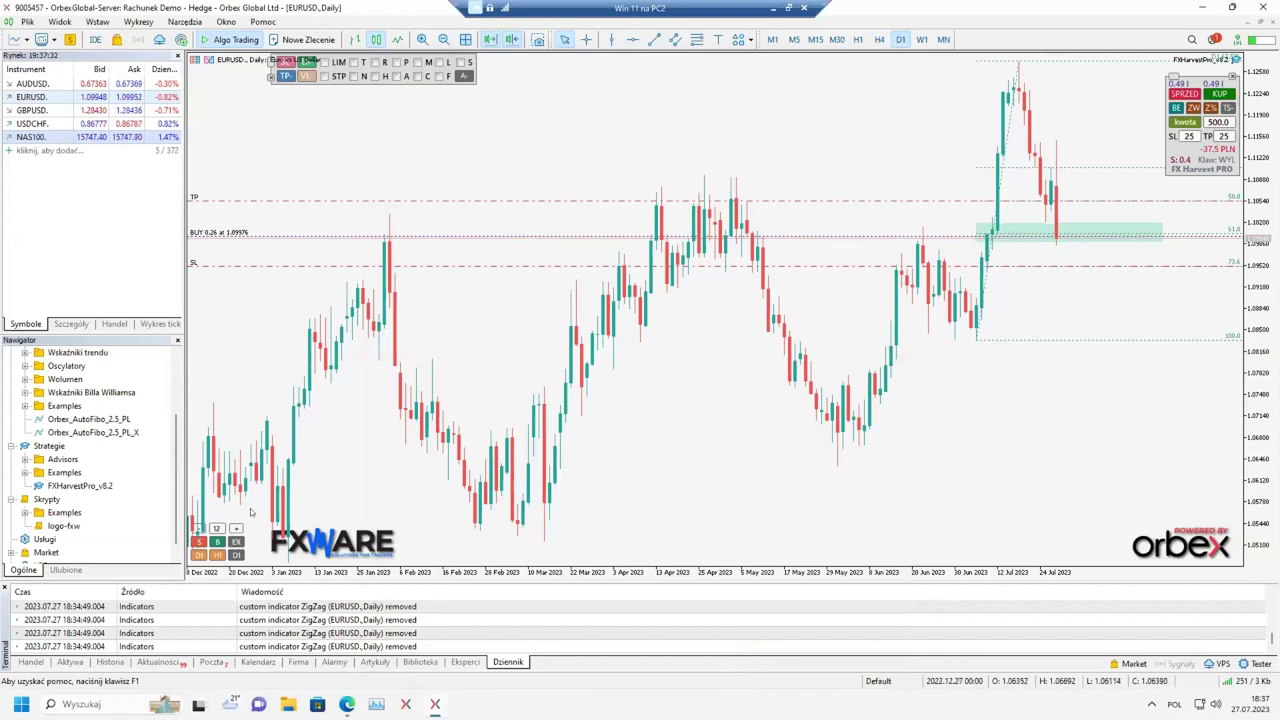
Step: Widen the price range to compress the candles, then enter M5 to change the timeframe
left_click_drag(1258, 327, 1258, 350)
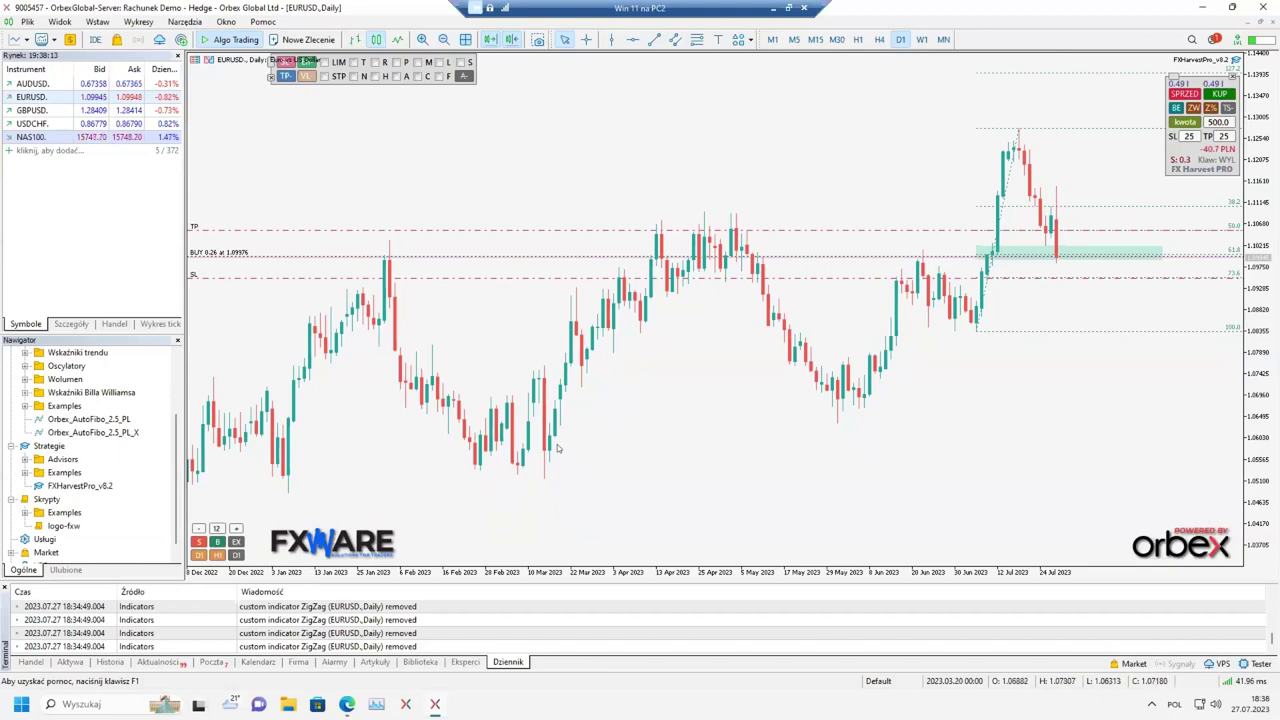
type("M5")
key("Return")
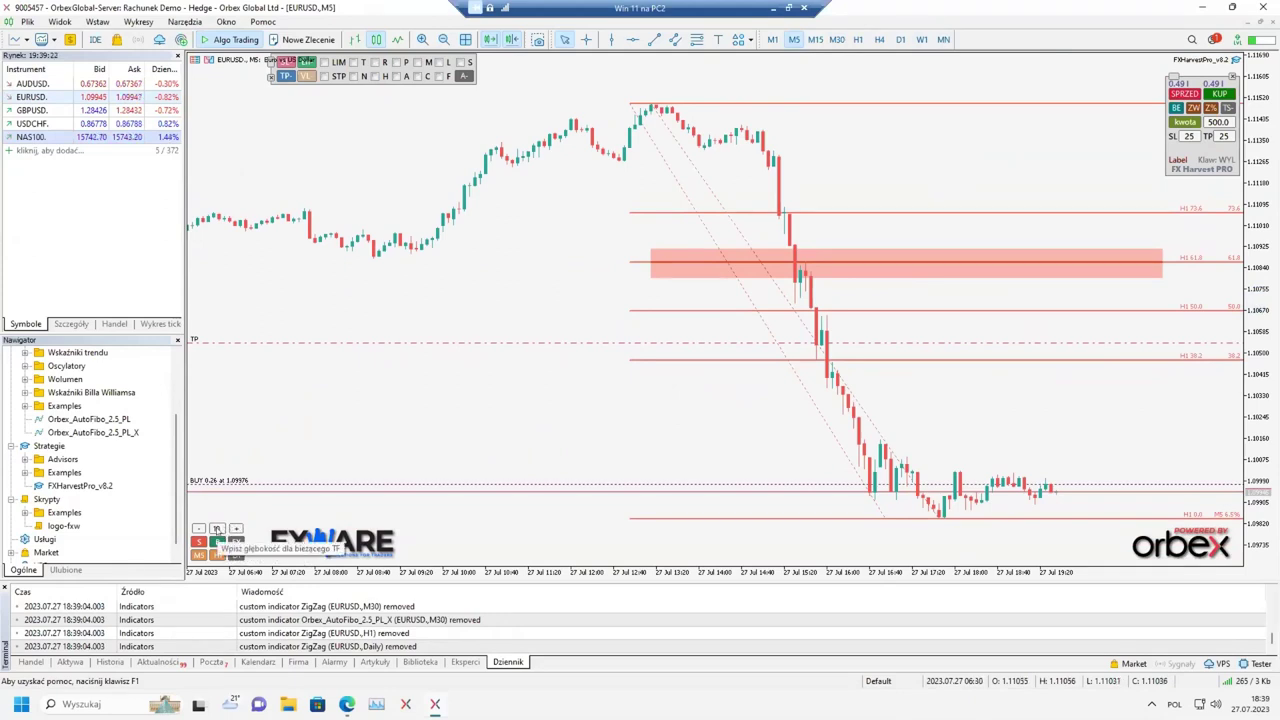
Step: Increase the current-timeframe depth to 24 and toggle the Fibonacci levels and zone off and on
left_click(217, 529)
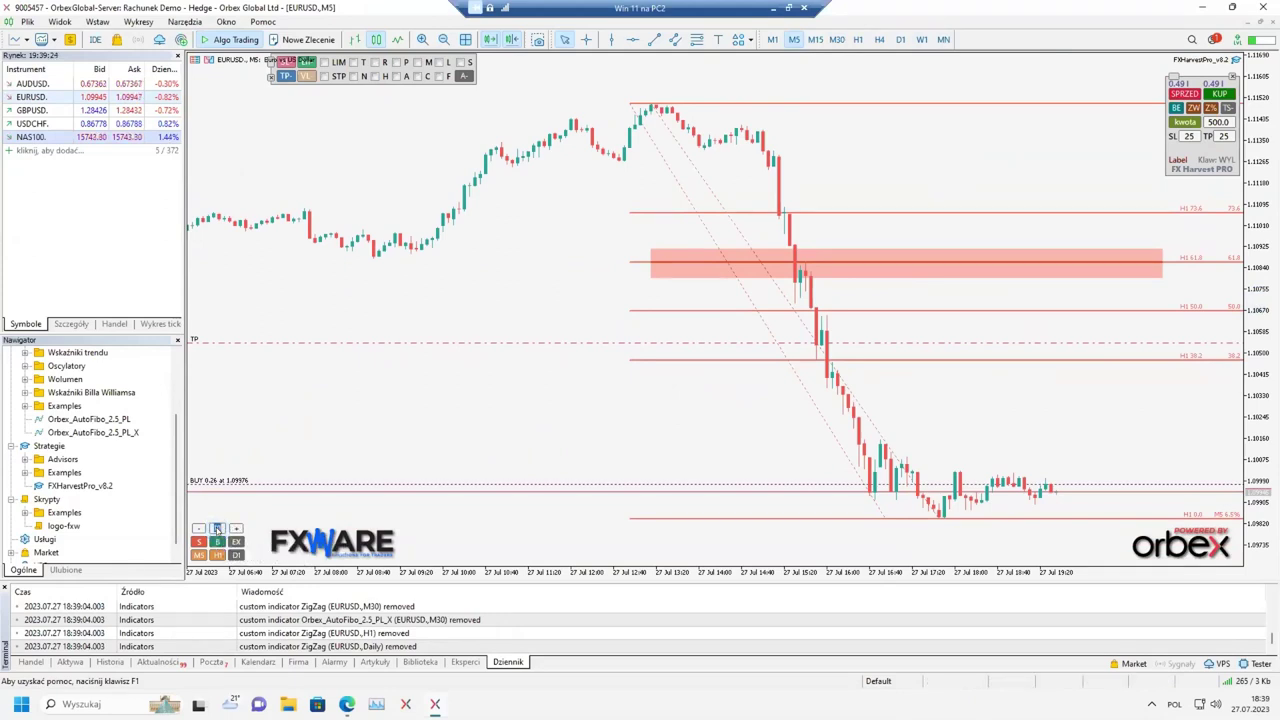
left_click(238, 530)
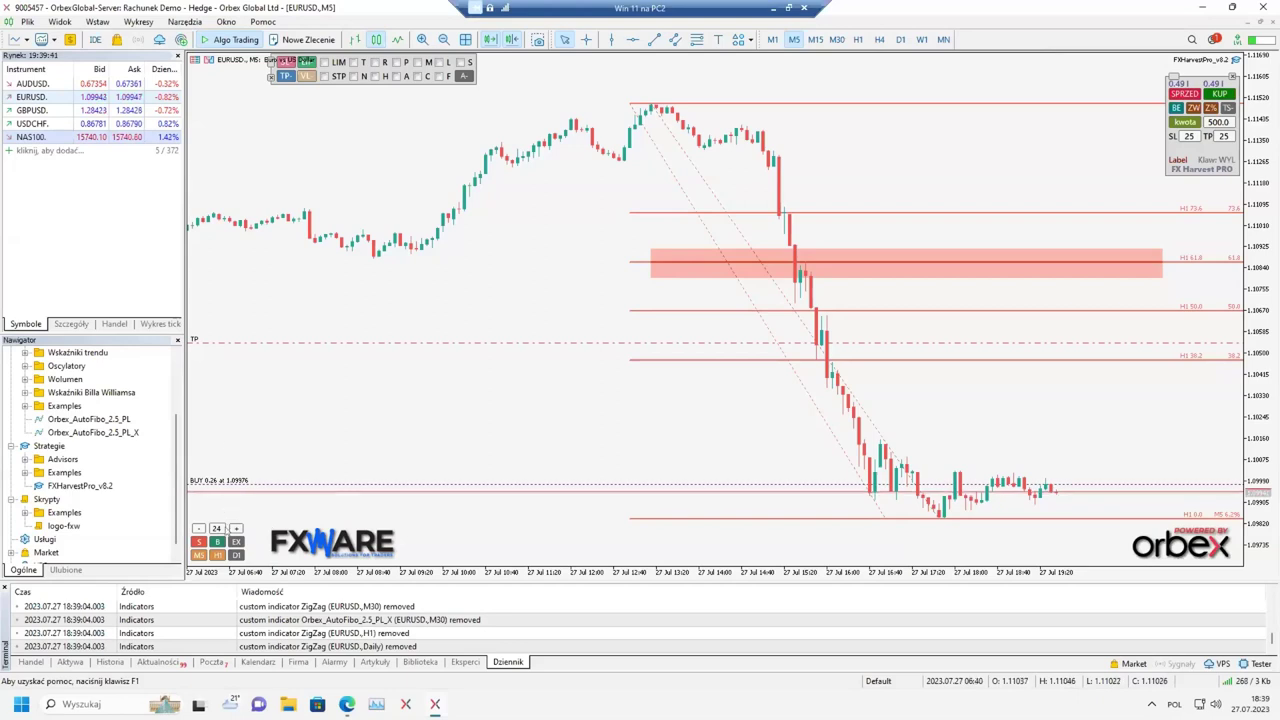
left_click(198, 542)
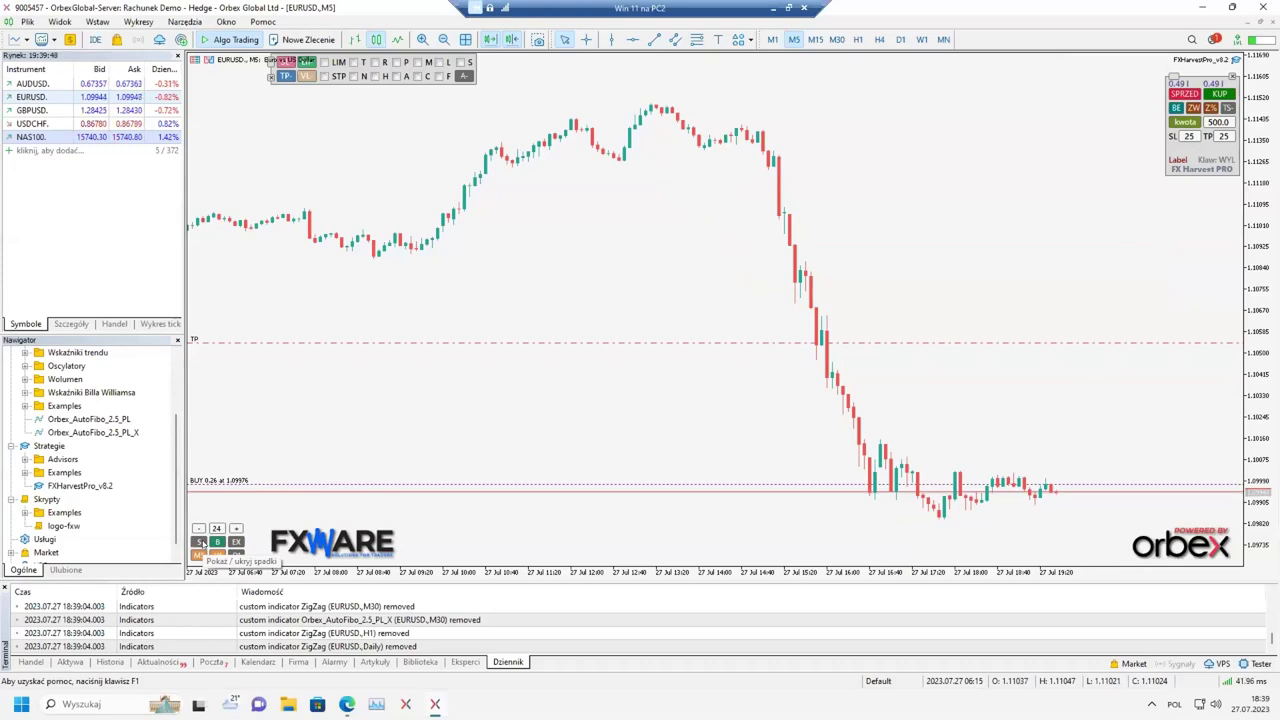
left_click(198, 543)
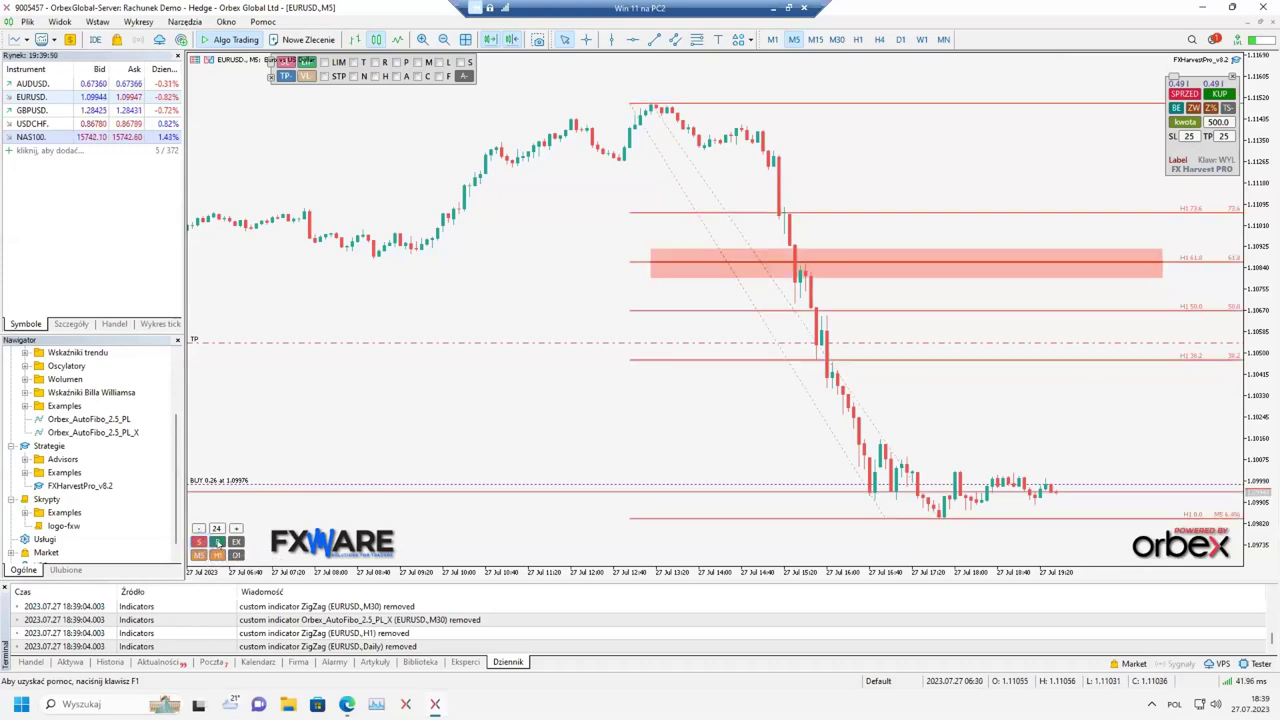
Step: Switch to D1, toggle the levels and green zone off and on, and show the EX extension levels
left_click(900, 39)
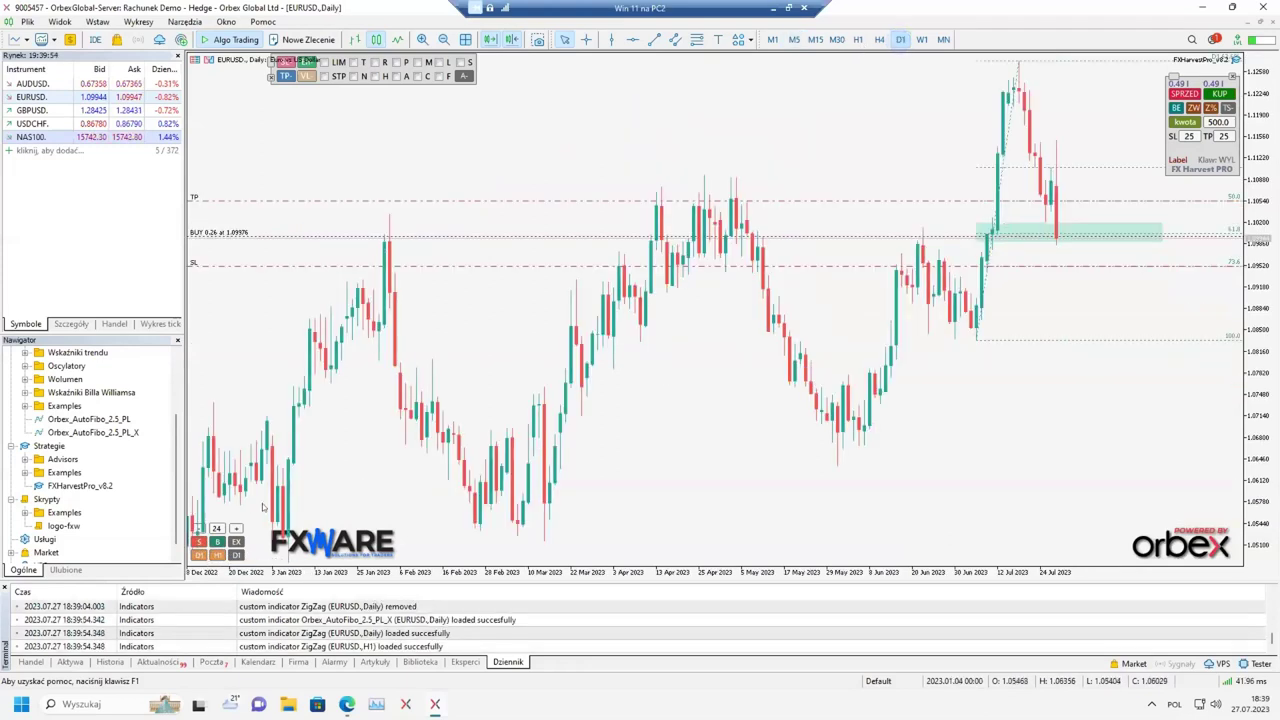
left_click(217, 543)
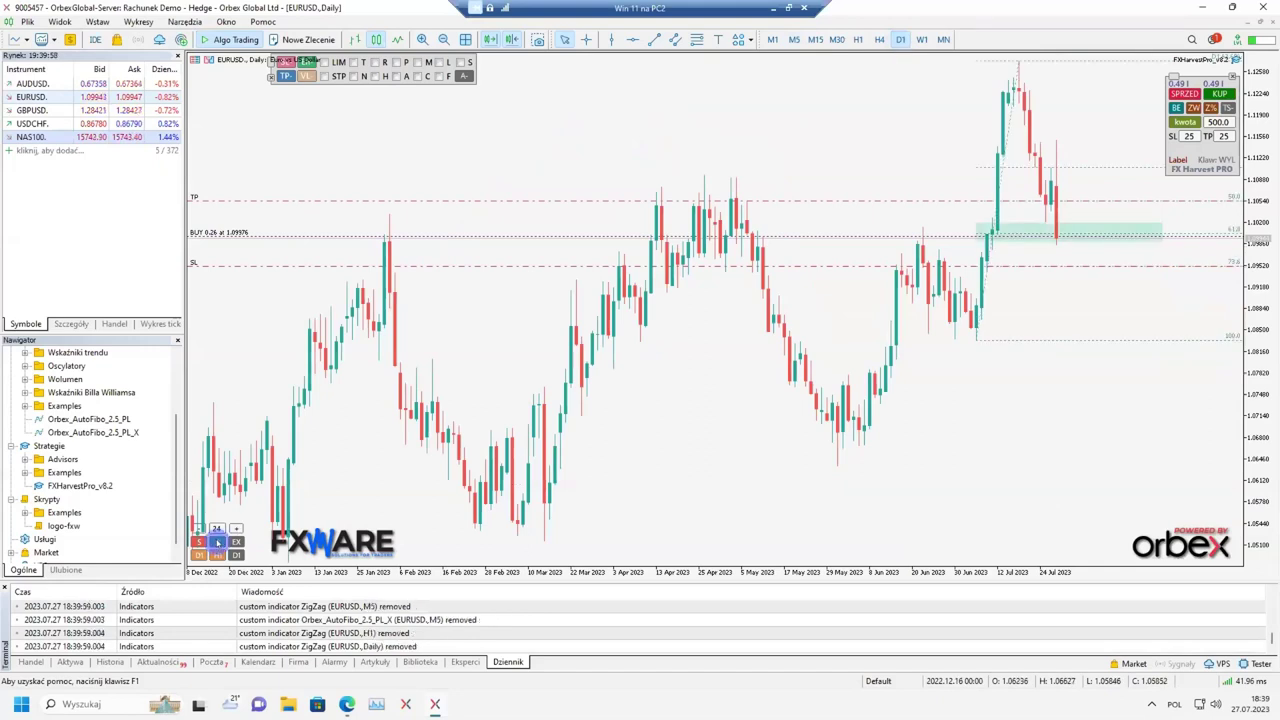
left_click(236, 546)
left_click(236, 546)
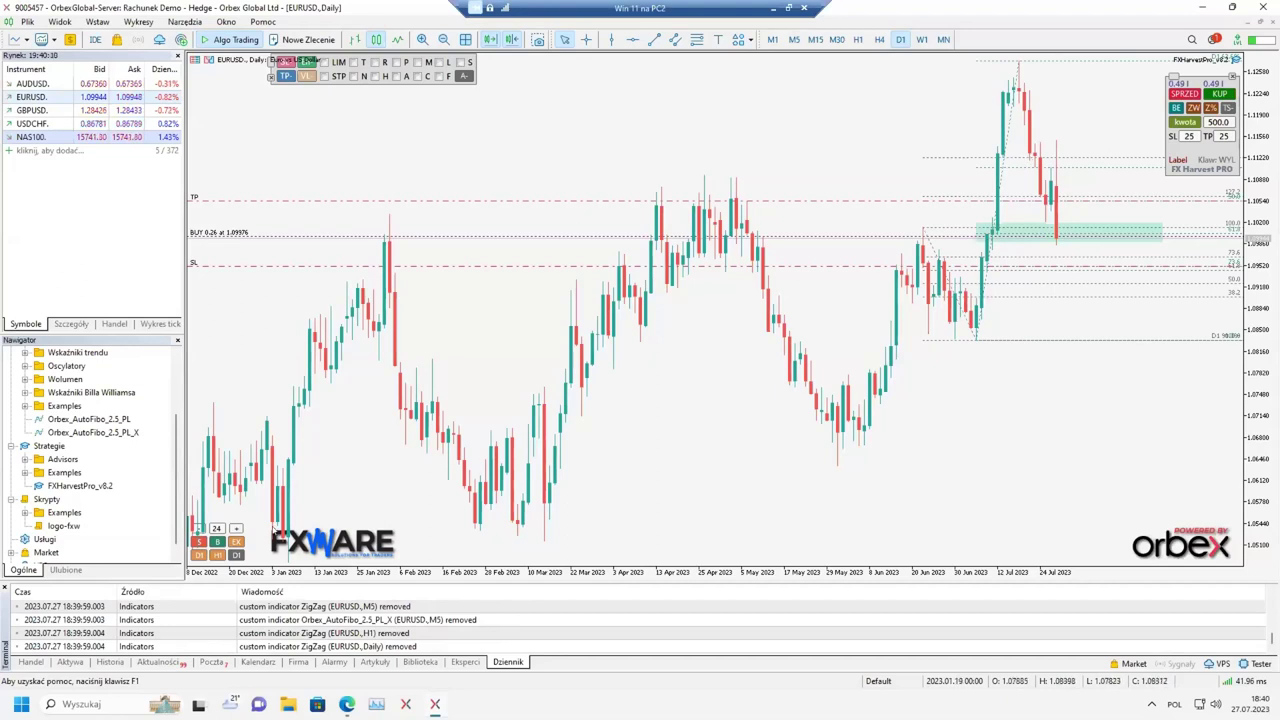
Step: Zoom in and measure the price move from the recent Daily high, toggle EX, then return to M5
scroll(230, 555, "up", 3)
middle_click(792, 287)
left_click_drag(792, 287, 903, 375)
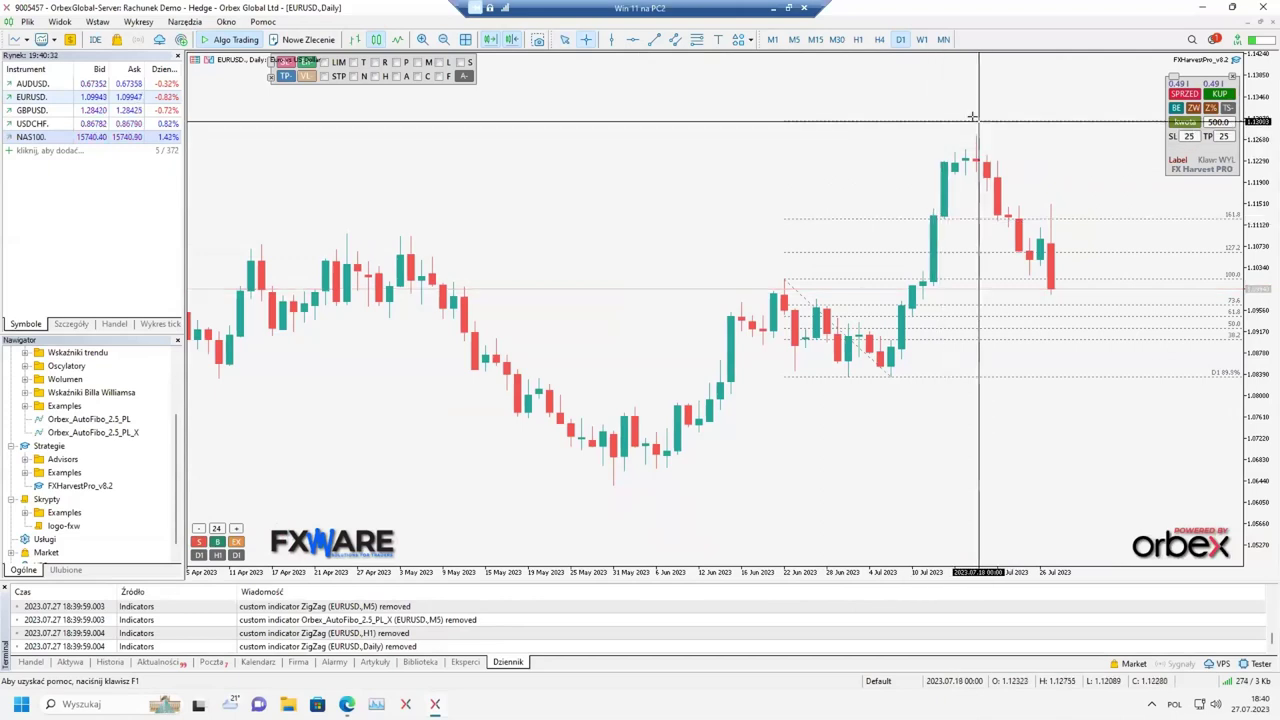
left_click(828, 428)
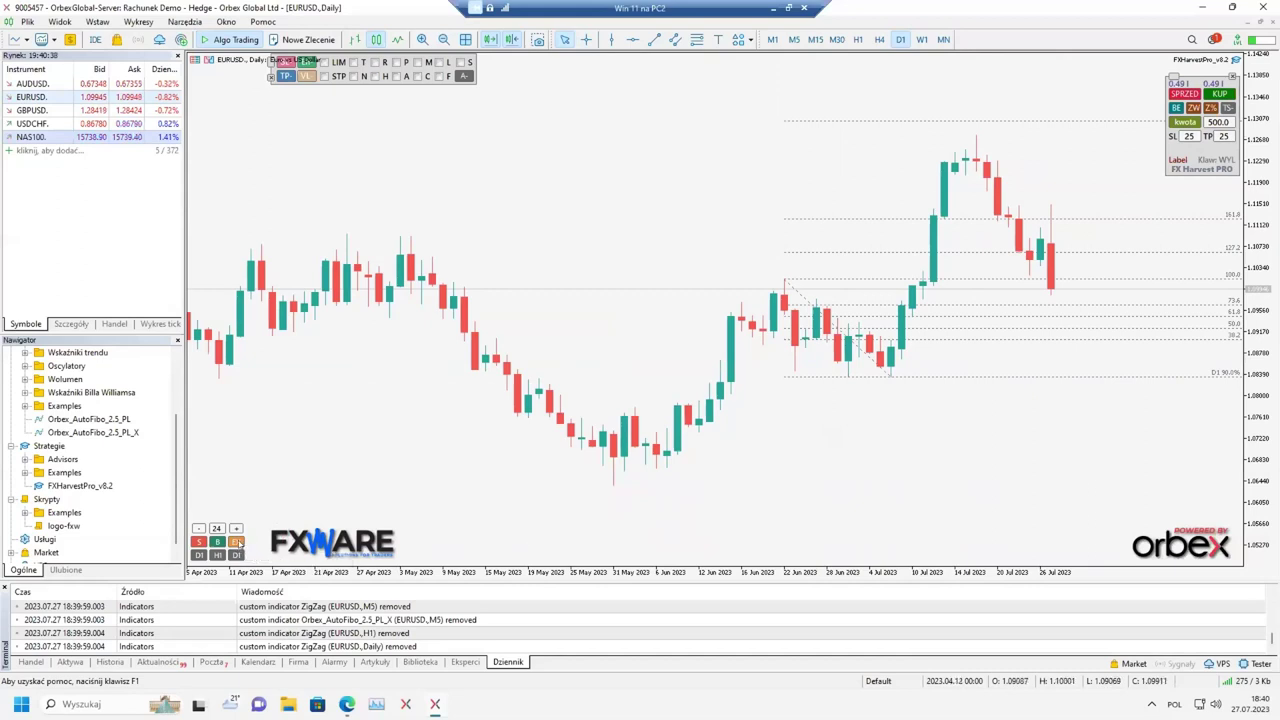
left_click(237, 542)
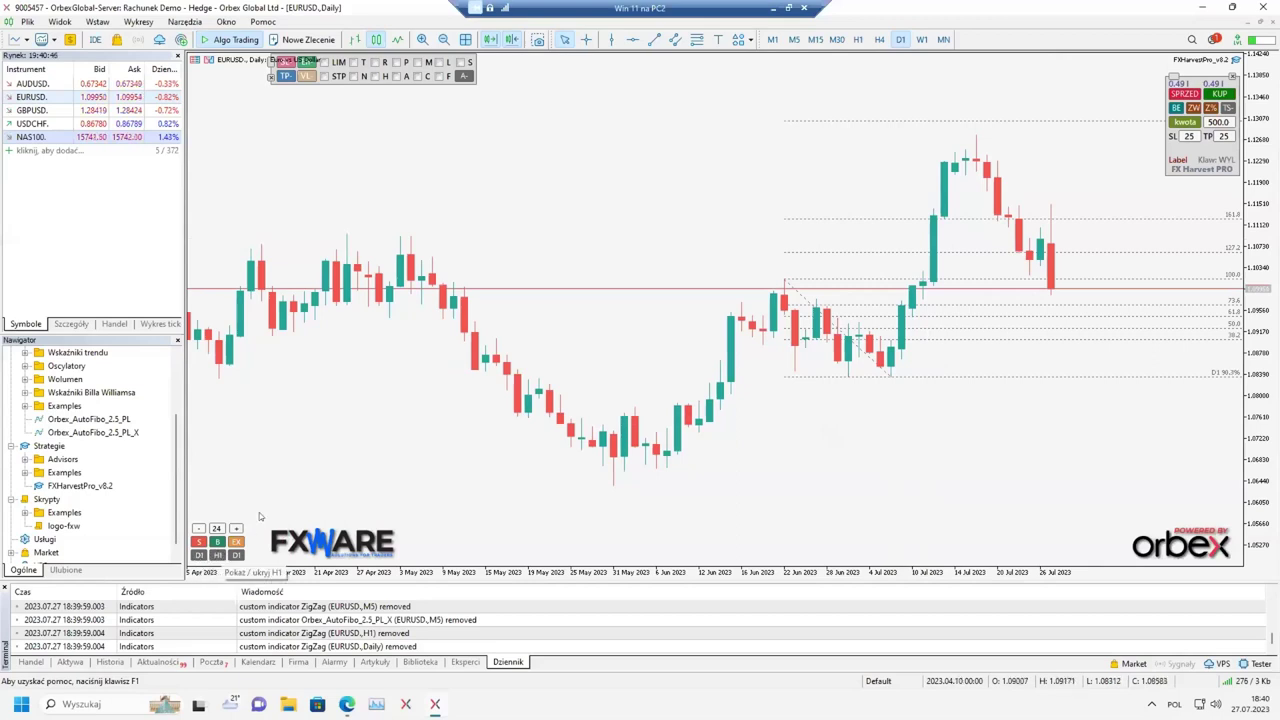
left_click(793, 39)
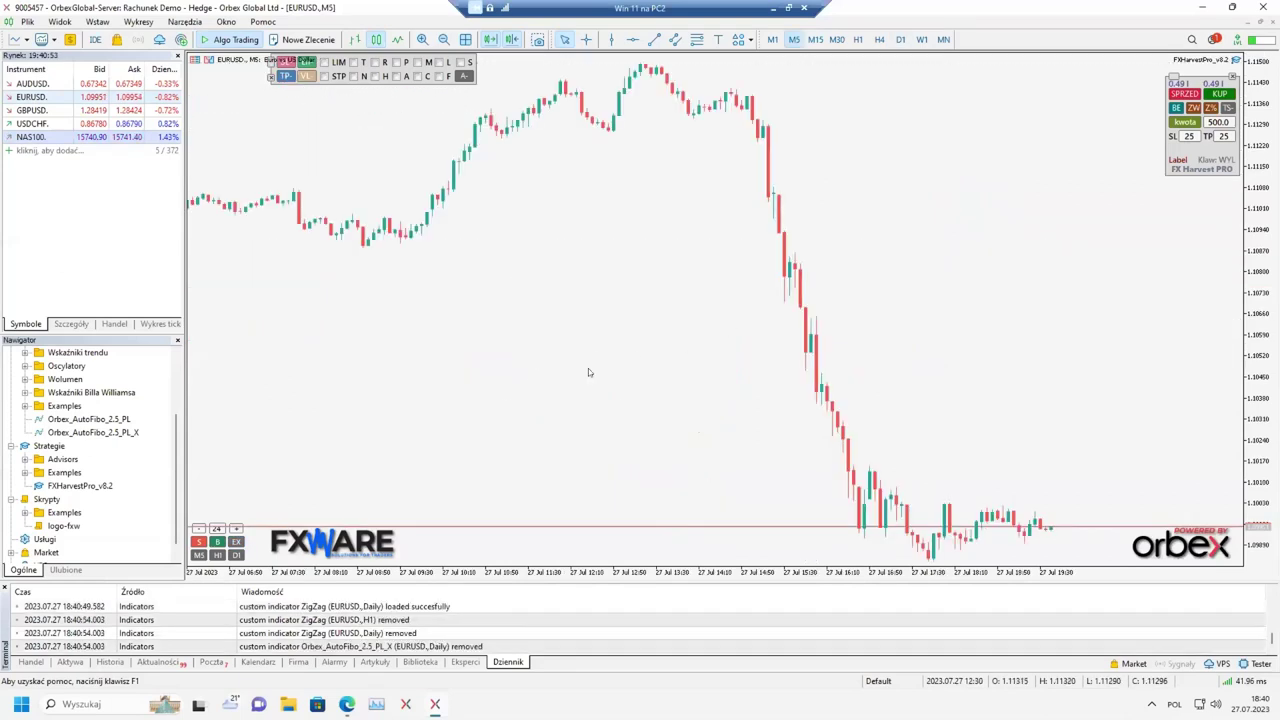
Step: Show and then hide the M5, H1 and D1 Fibonacci sets in turn, leaving all hidden
left_click(198, 554)
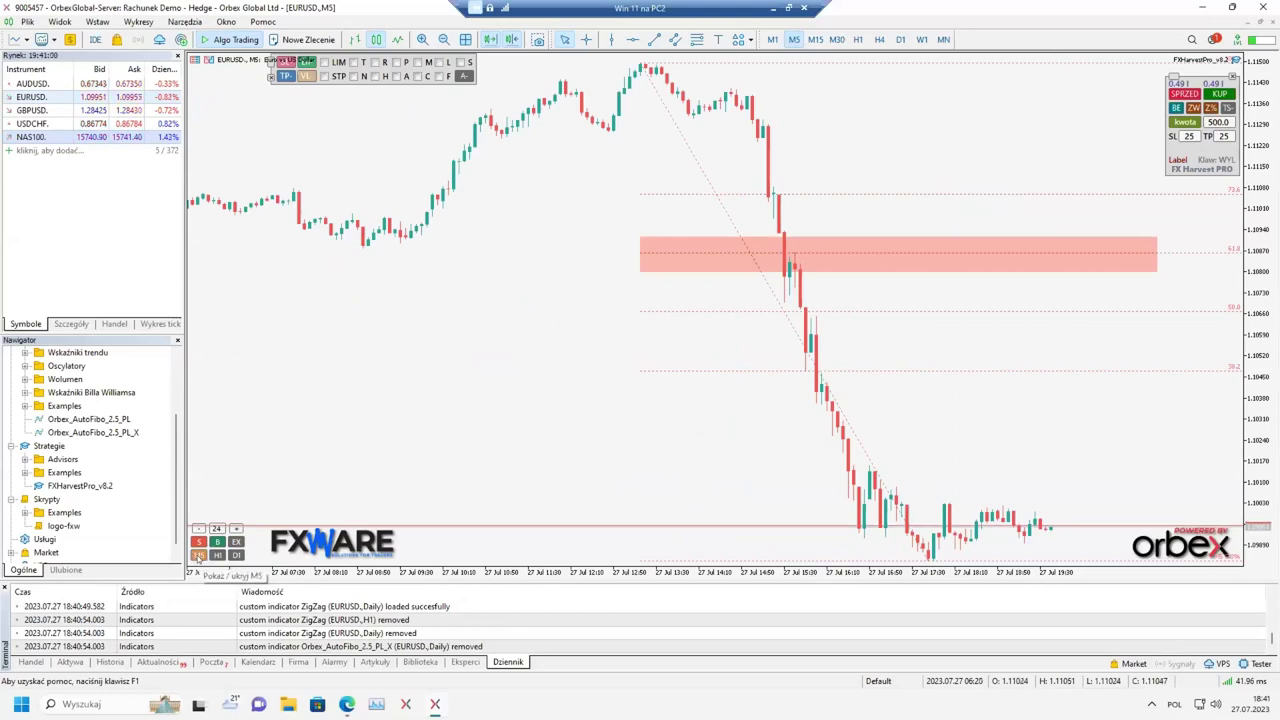
left_click(198, 556)
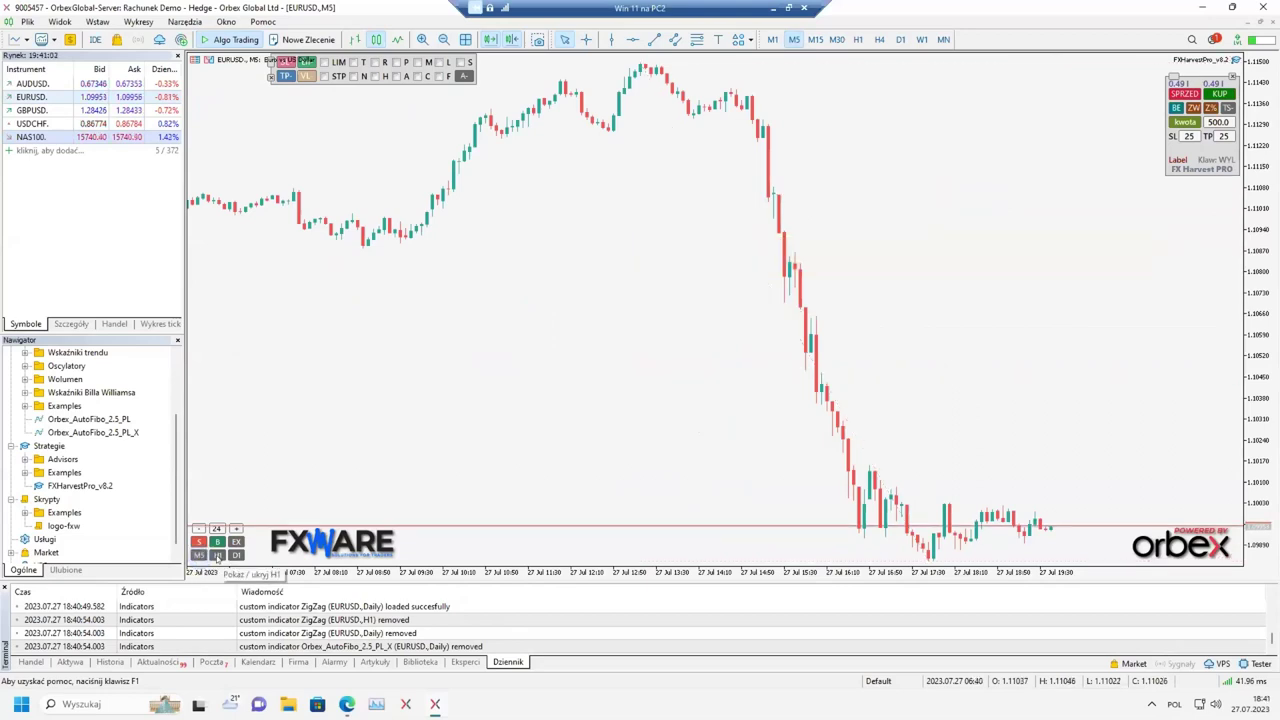
left_click(218, 556)
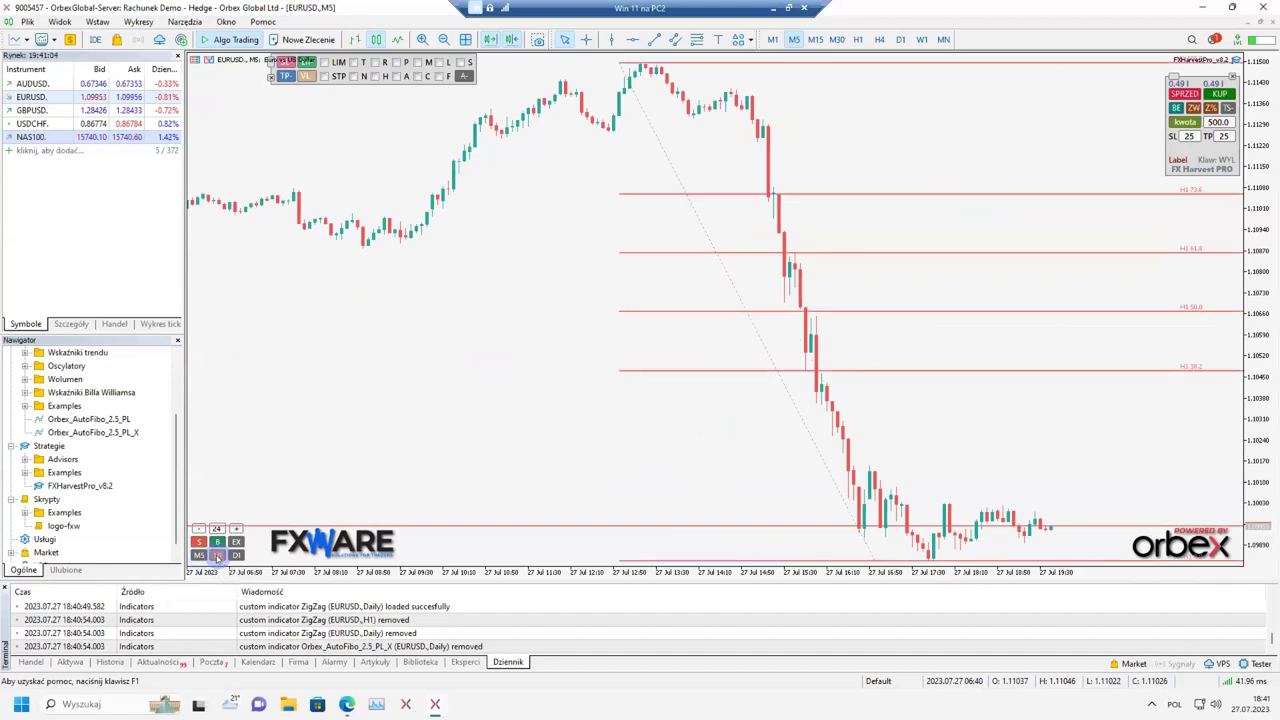
left_click(218, 556)
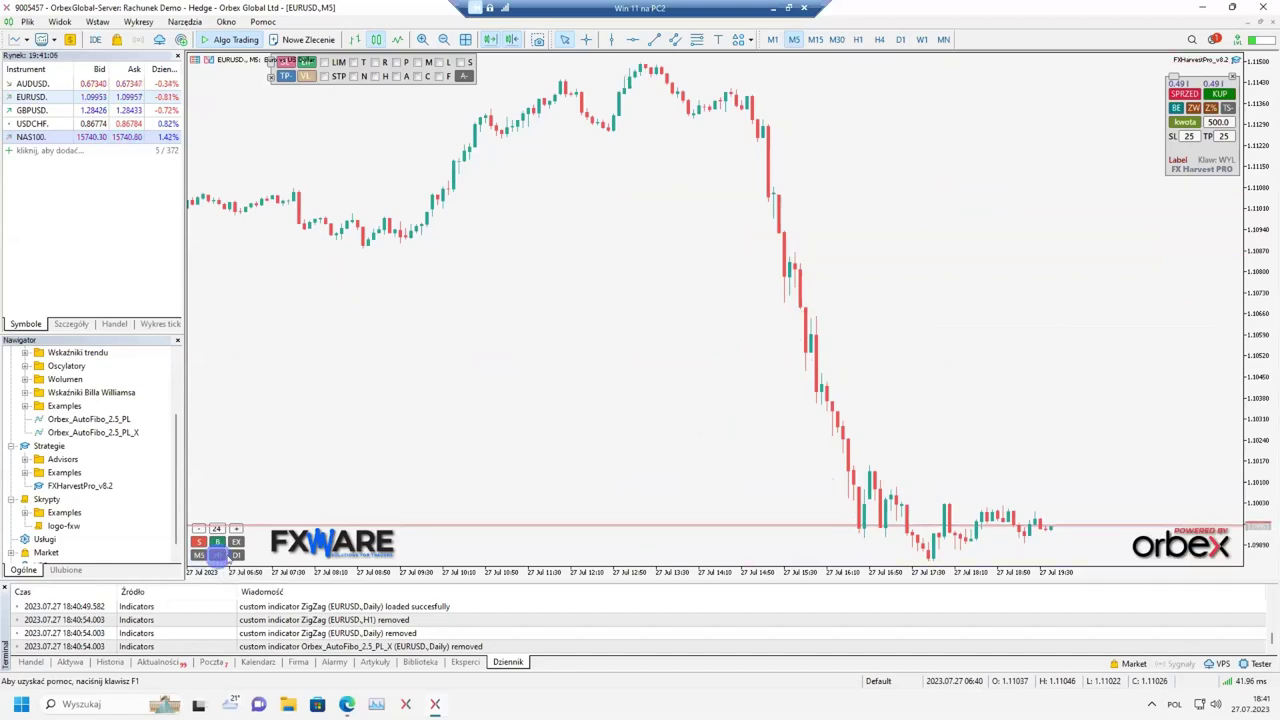
left_click(236, 556)
left_click(236, 556)
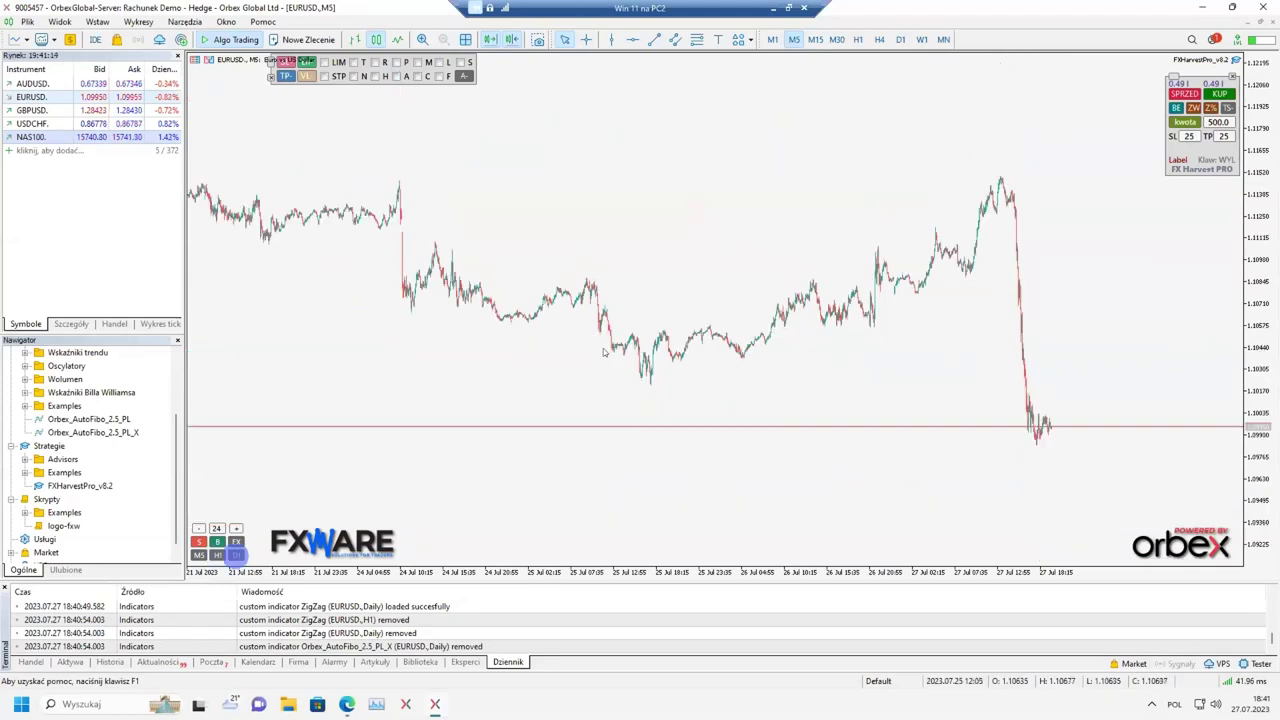